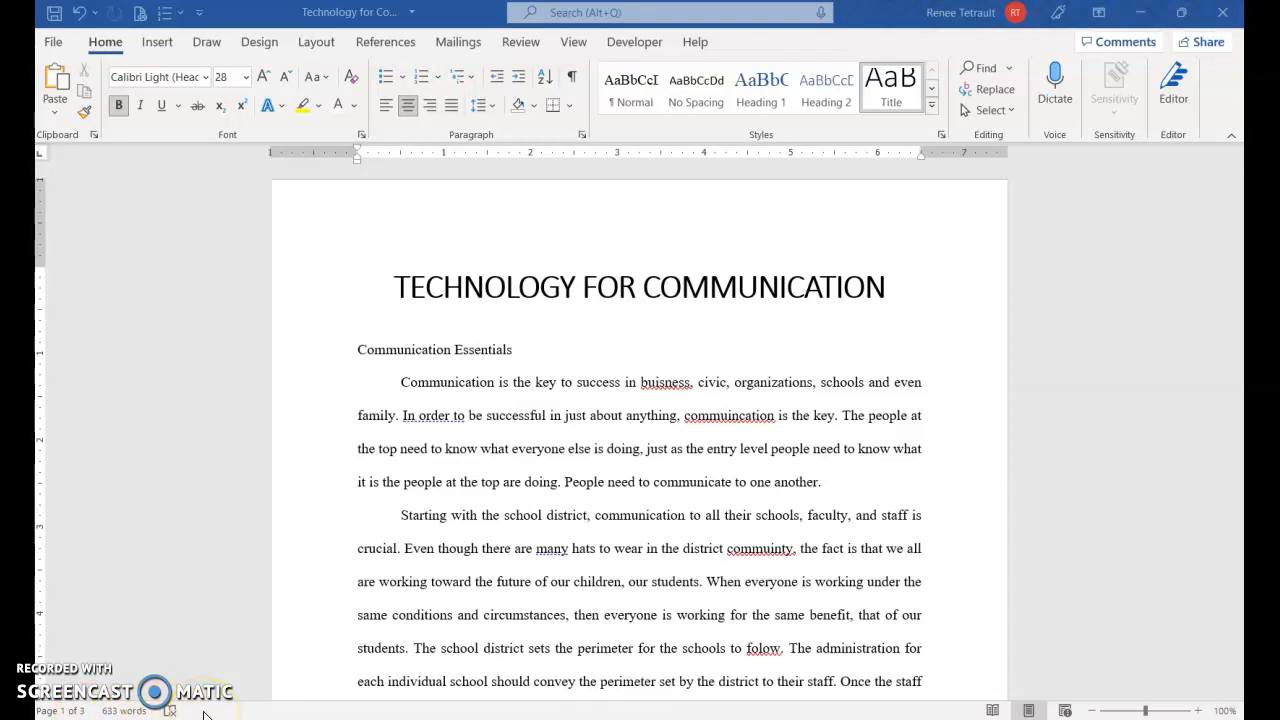
Select the word "successful" in the first body paragraph, and extend the selection to that whole paragraph
scroll(522, 545, "down", 1)
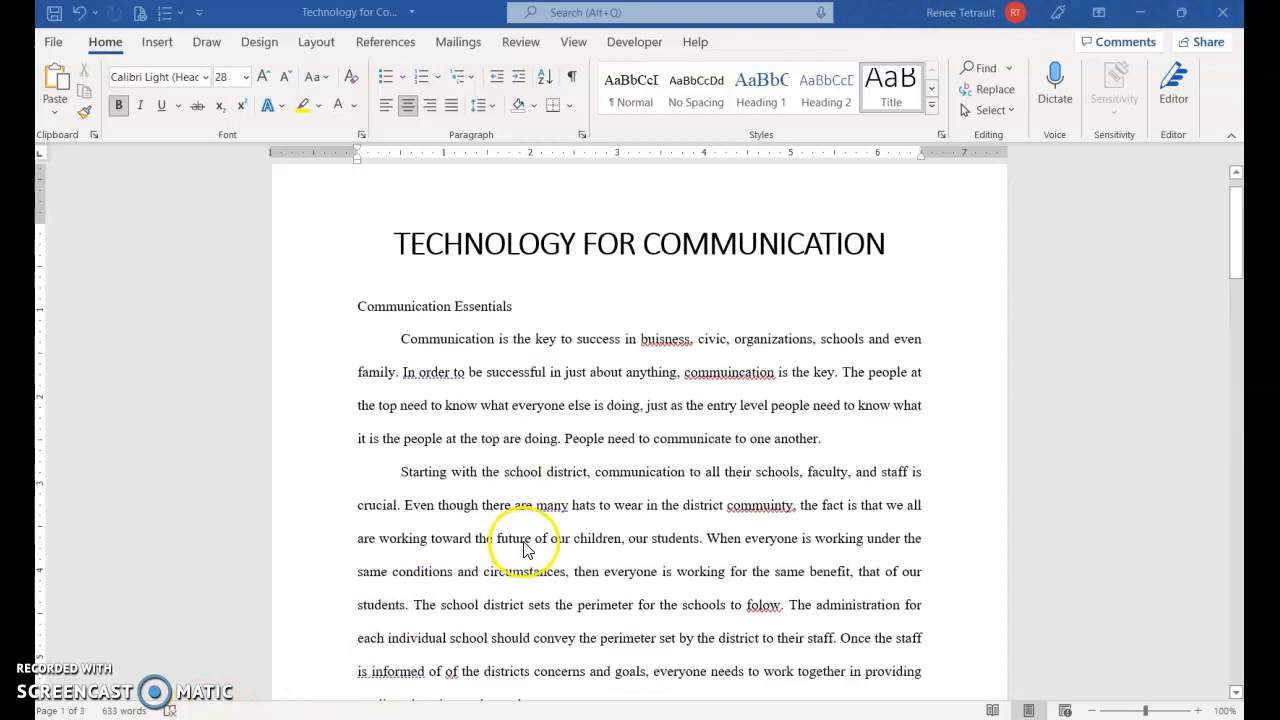
scroll(524, 550, "down", 2)
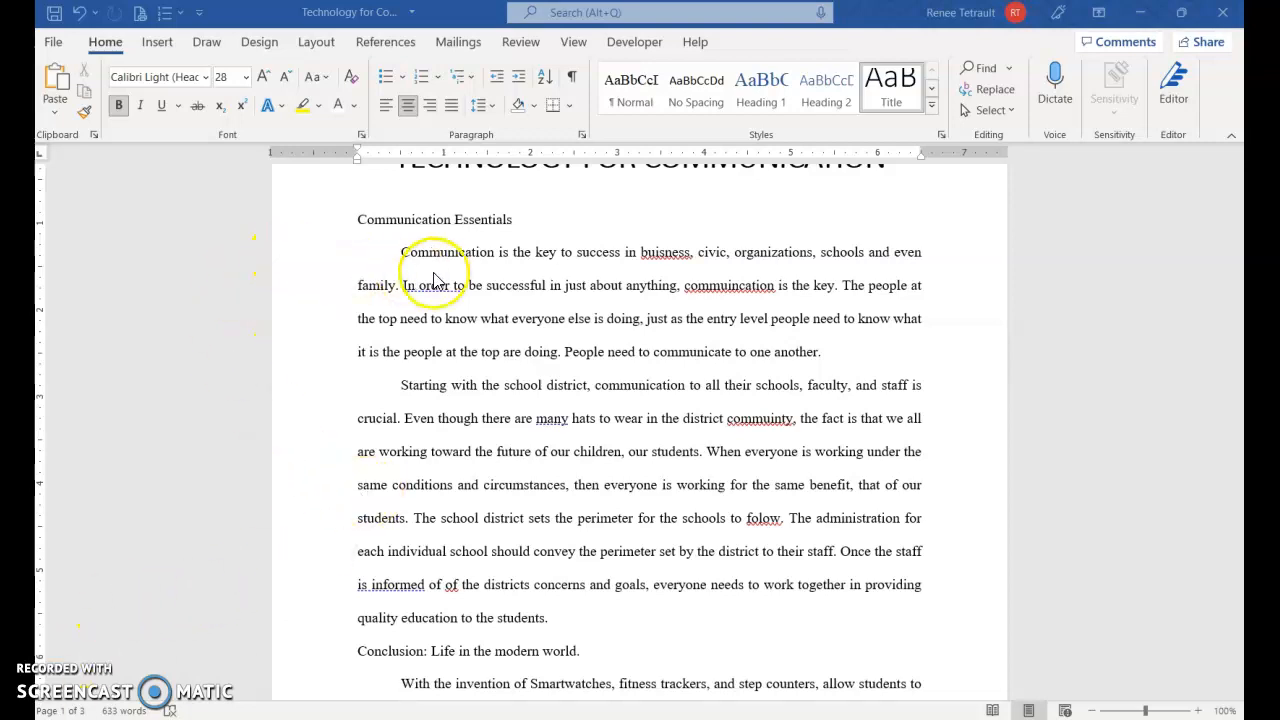
double_click(527, 287)
left_click(527, 287)
double_click(527, 287)
double_click(522, 288)
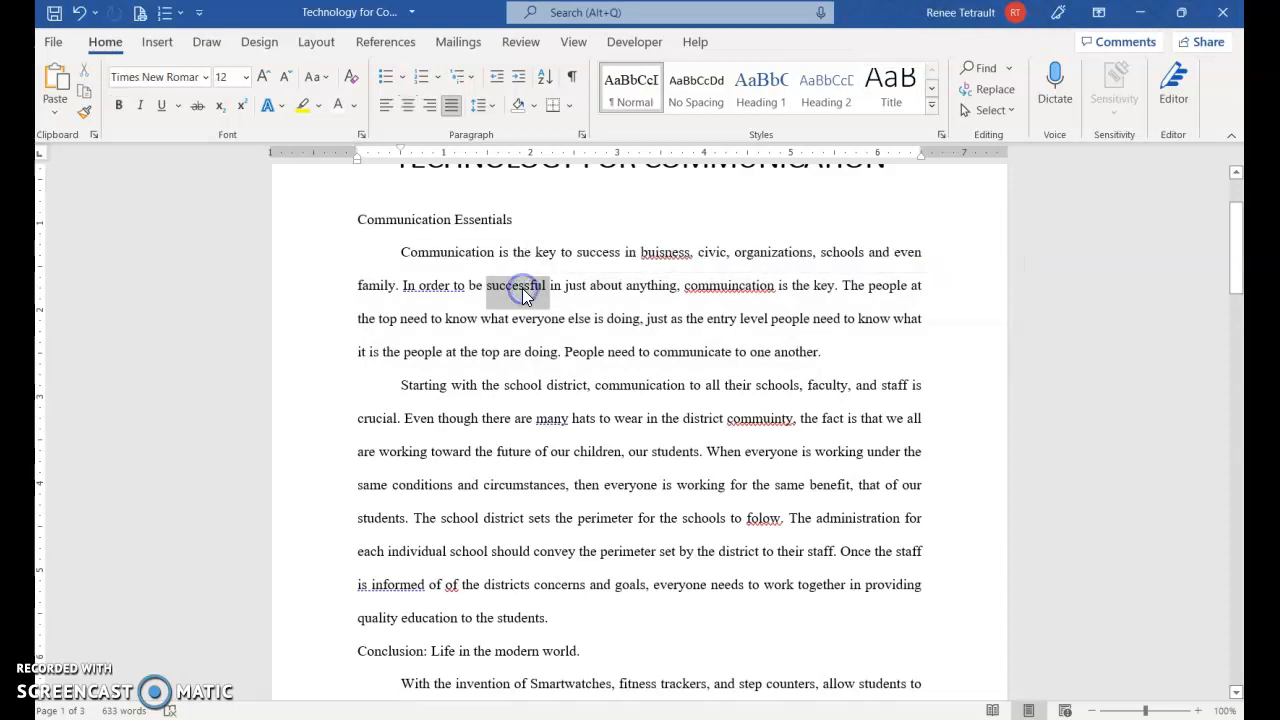
double_click(522, 288)
left_click(522, 288)
triple_click(522, 288)
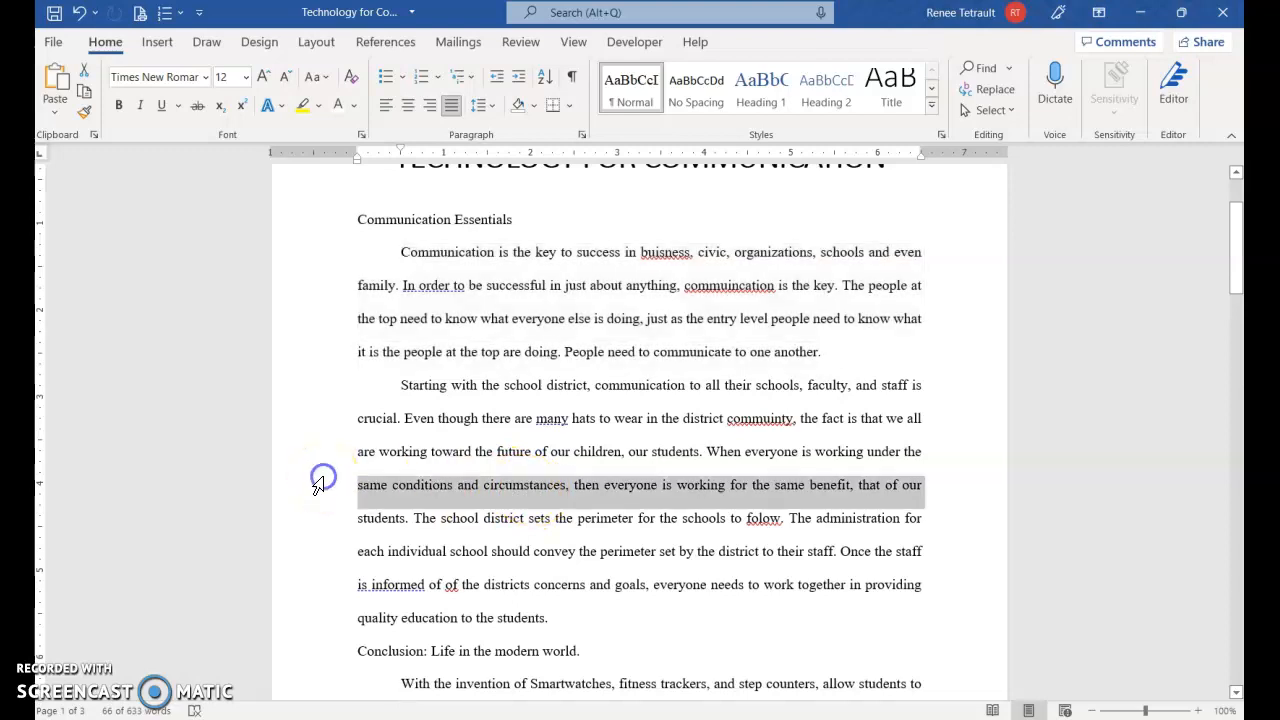
Select the second body paragraph, select both paragraphs under "Communication Essentials" together, and clear the selection
double_click(318, 486)
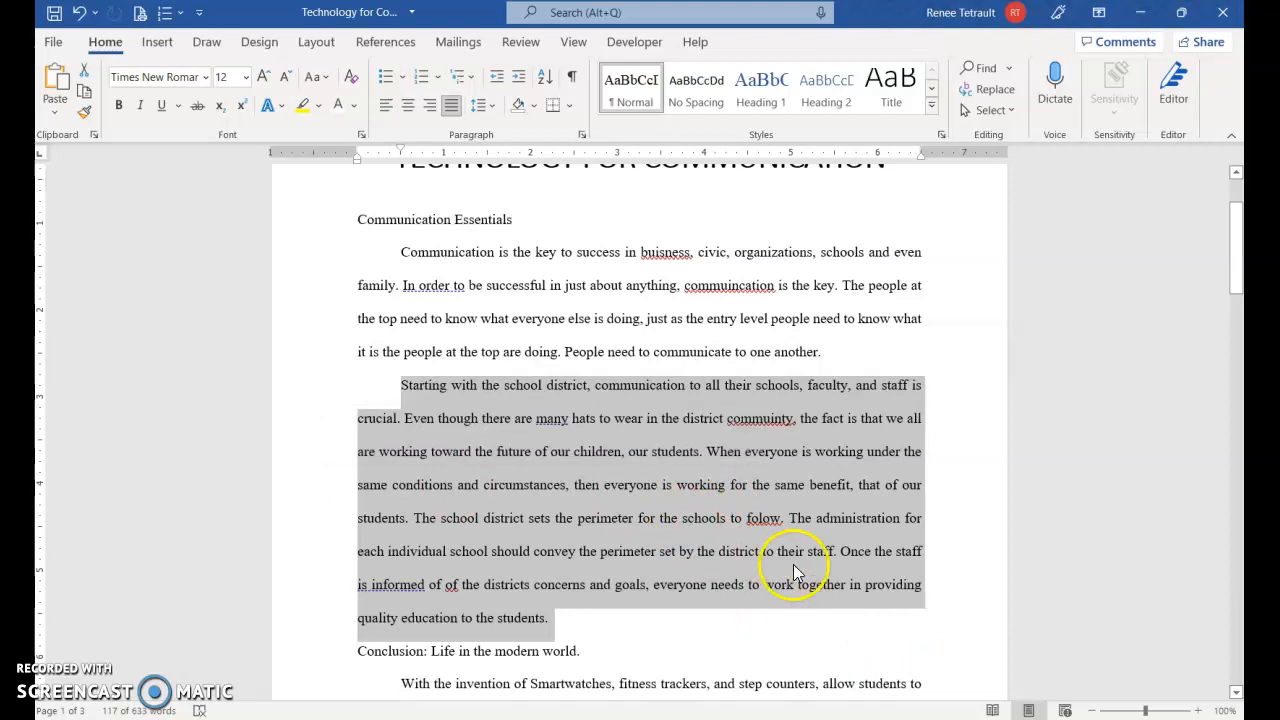
left_click(519, 450)
left_click_drag(316, 253, 326, 620)
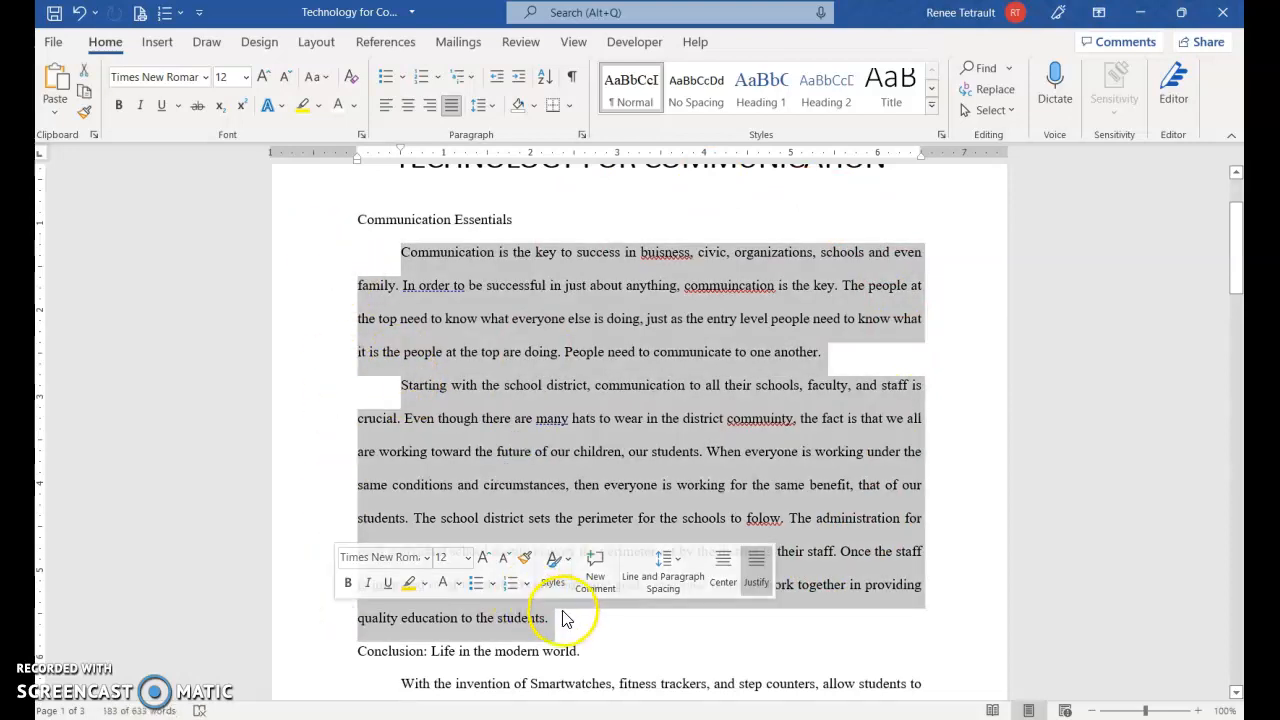
left_click(599, 414)
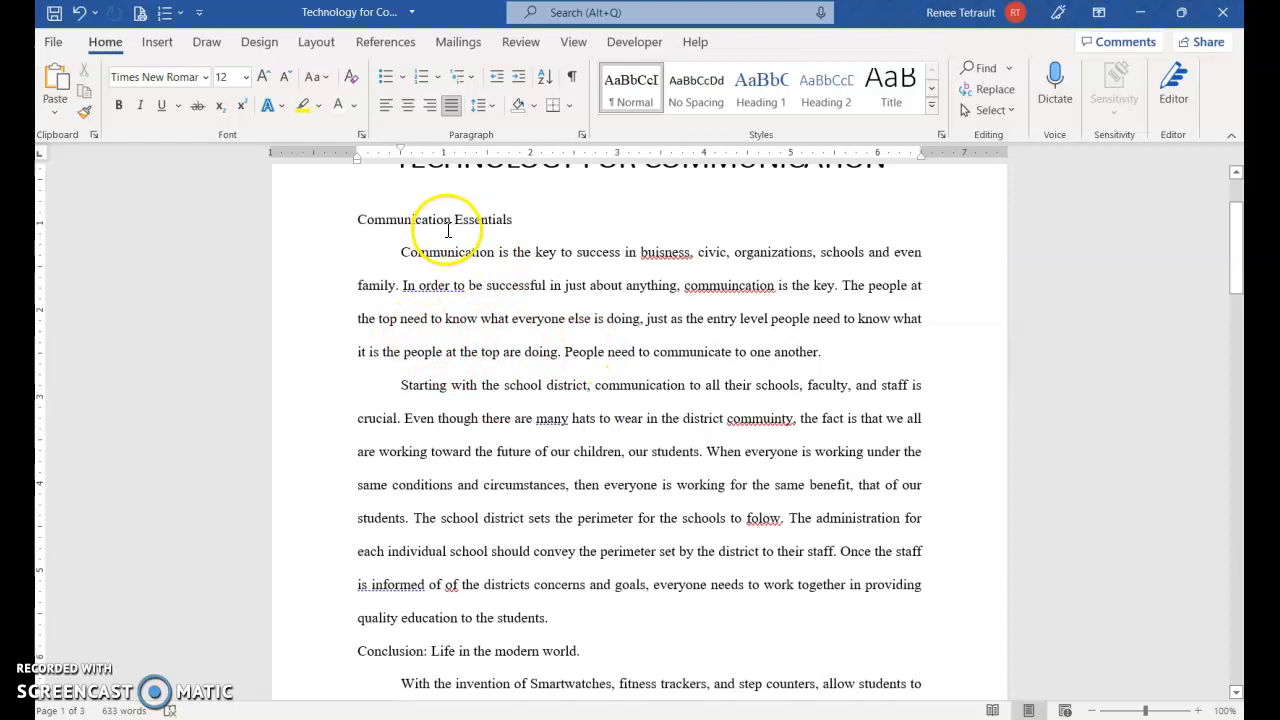
Apply the Heading 1 style to the "Communication Essentials" line below the title
scroll(448, 231, "up", 2)
left_click(452, 311)
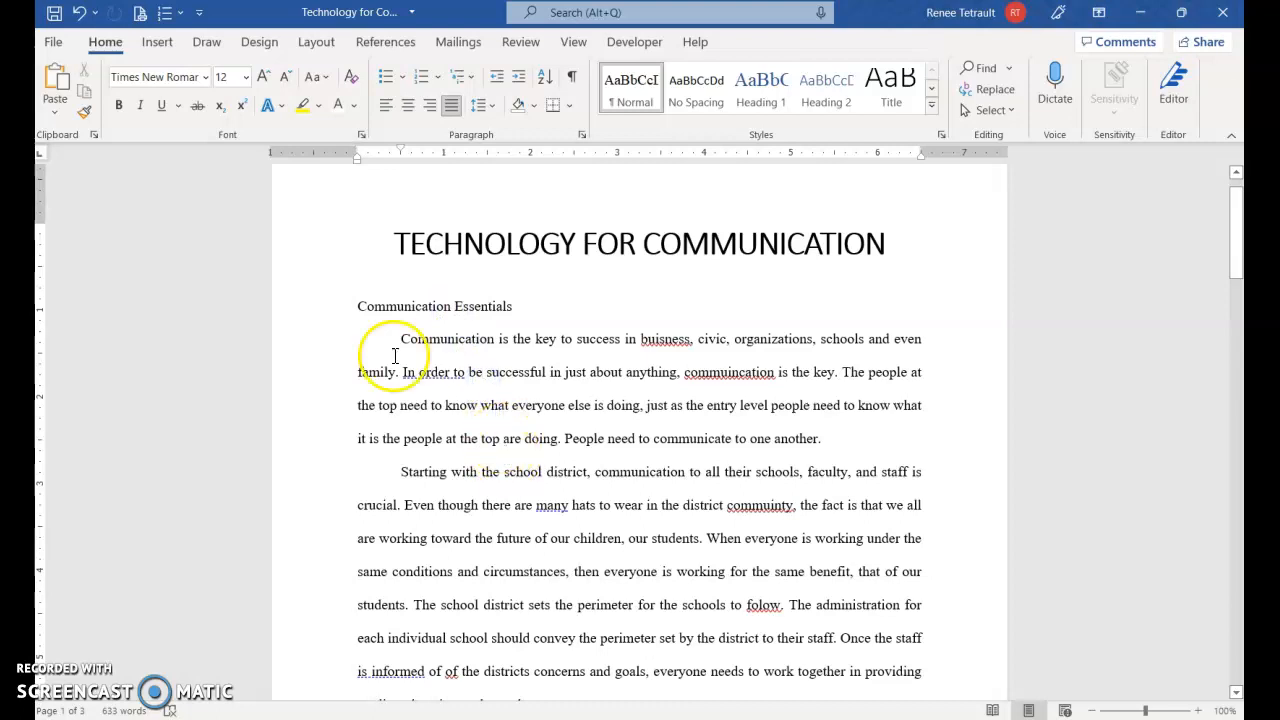
left_click(436, 306)
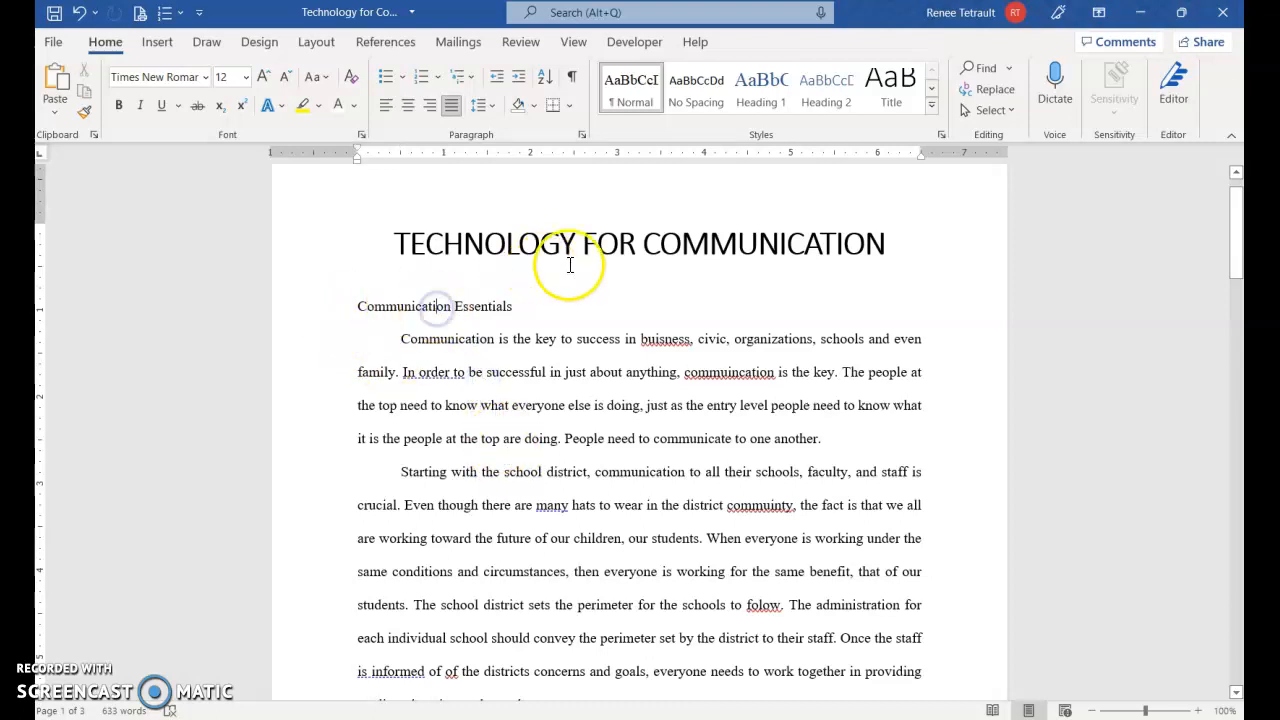
left_click(761, 92)
left_click(657, 255)
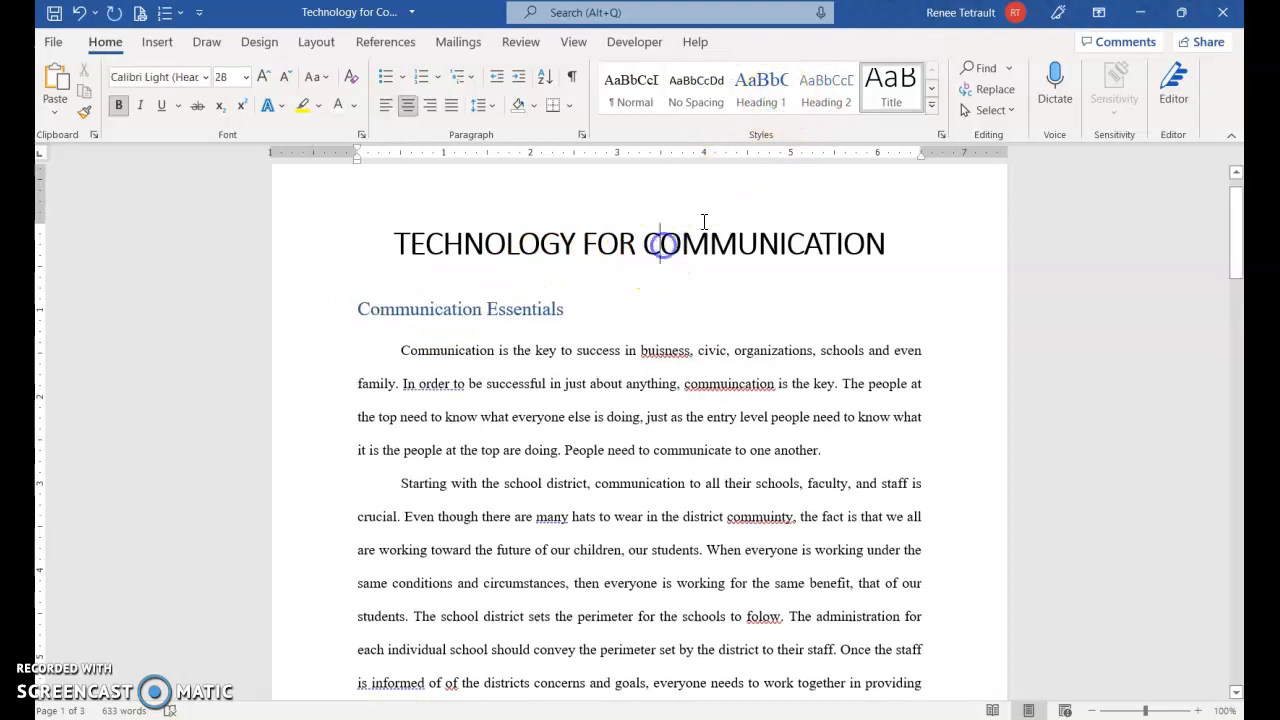
left_click(545, 309)
Apply the Heading 1 style to the line "Conclusion: Life in the modern world."
scroll(420, 400, "down", 2)
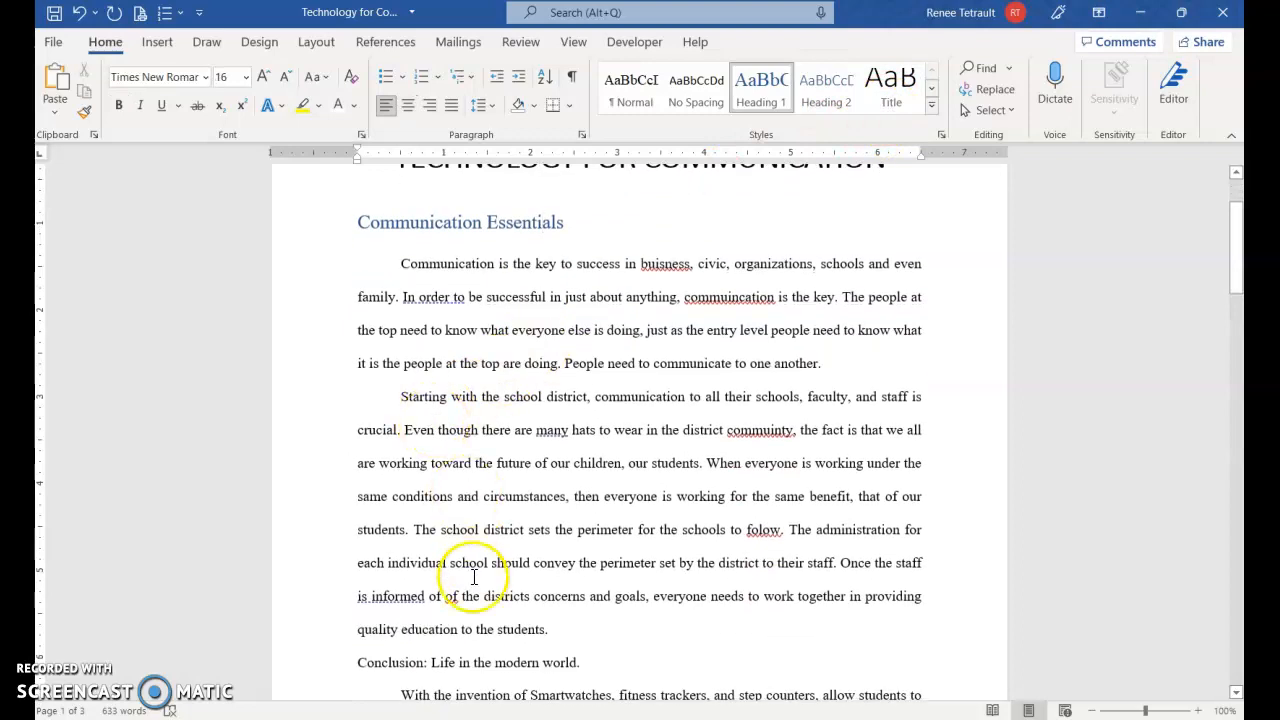
left_click(493, 667)
left_click(761, 88)
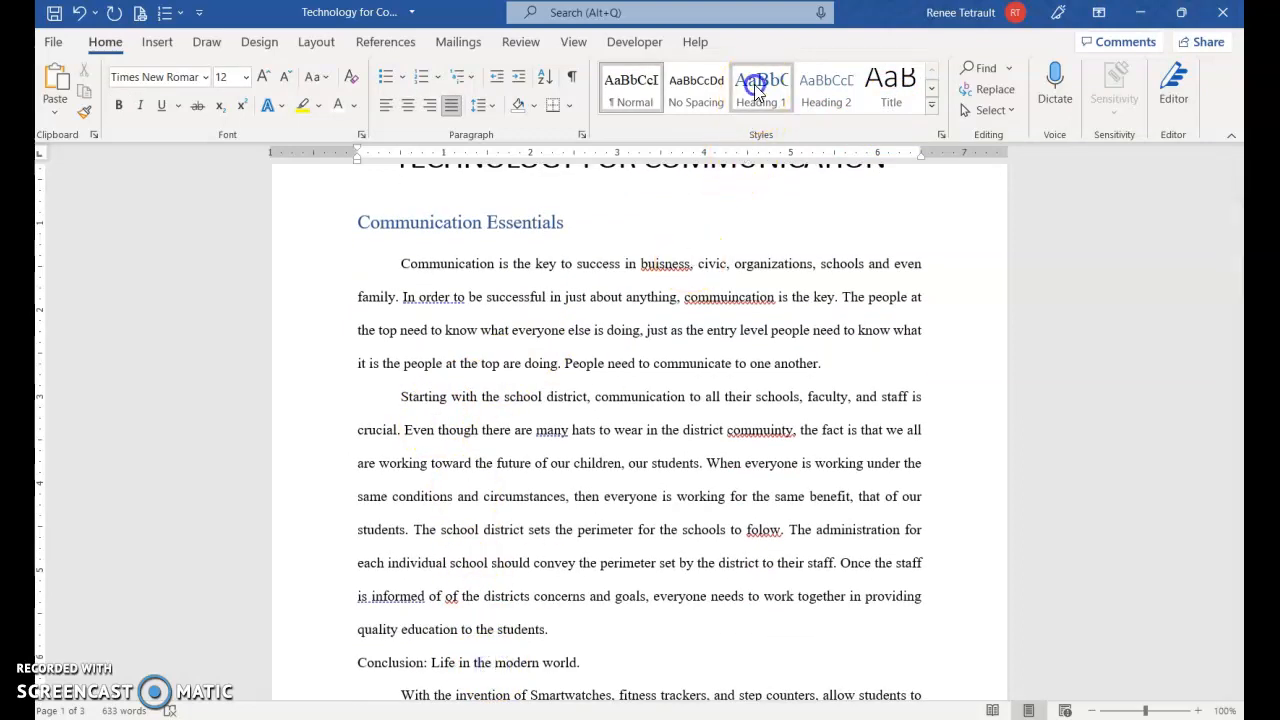
Apply Heading 1 at once to the five section titles from "Technology in the Workplace" through "Technology provides a continuous opportunity for:"
scroll(665, 320, "down", 5)
scroll(669, 323, "down", 12)
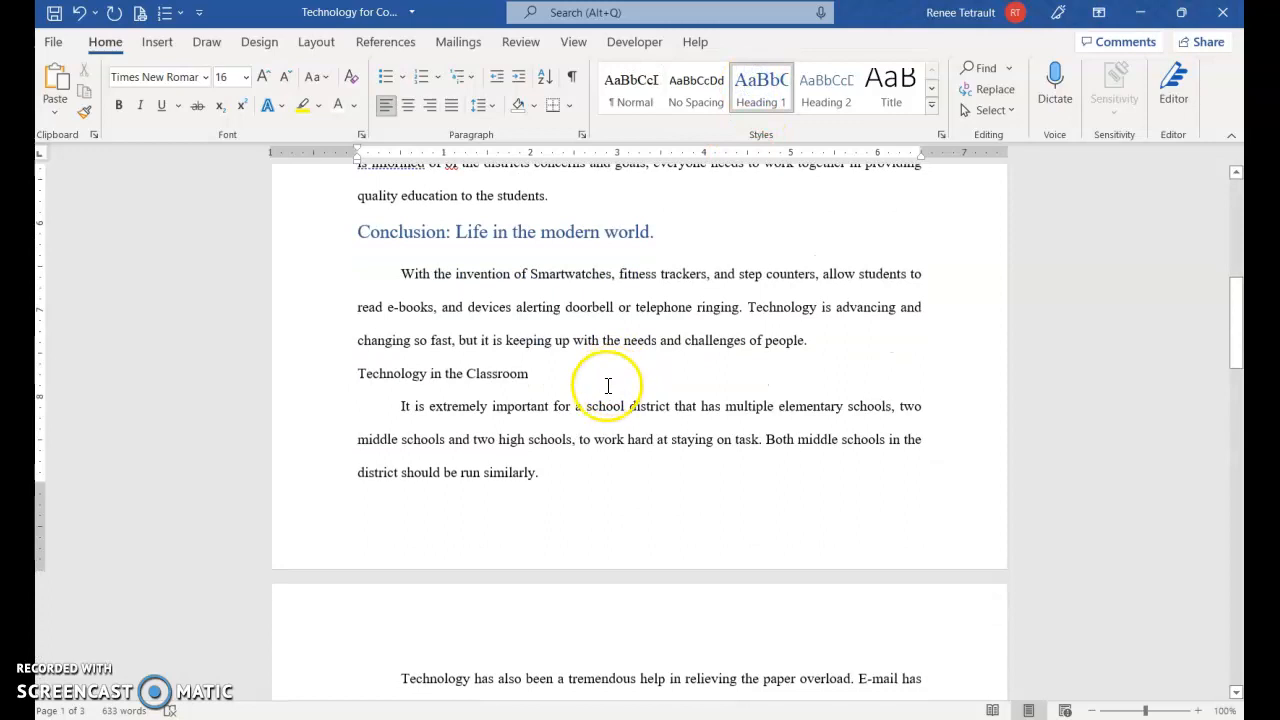
scroll(609, 398, "down", 12)
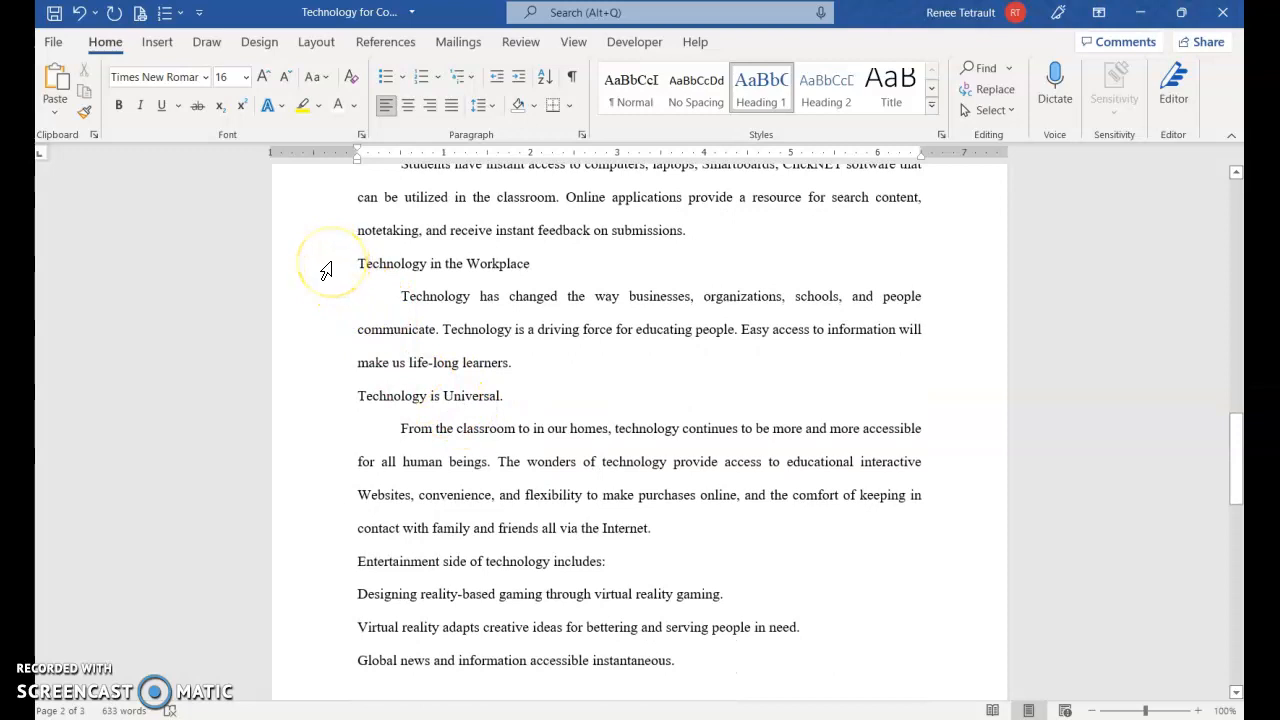
left_click(326, 266)
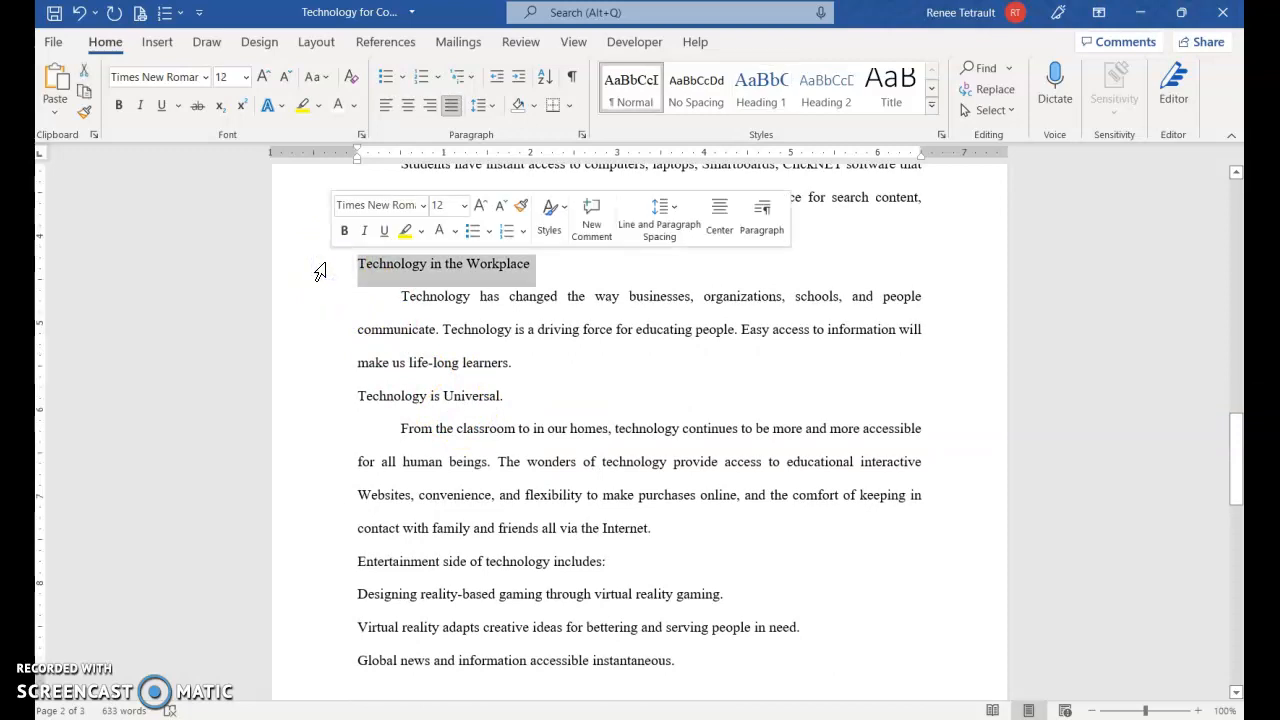
left_click(315, 398, "ctrl")
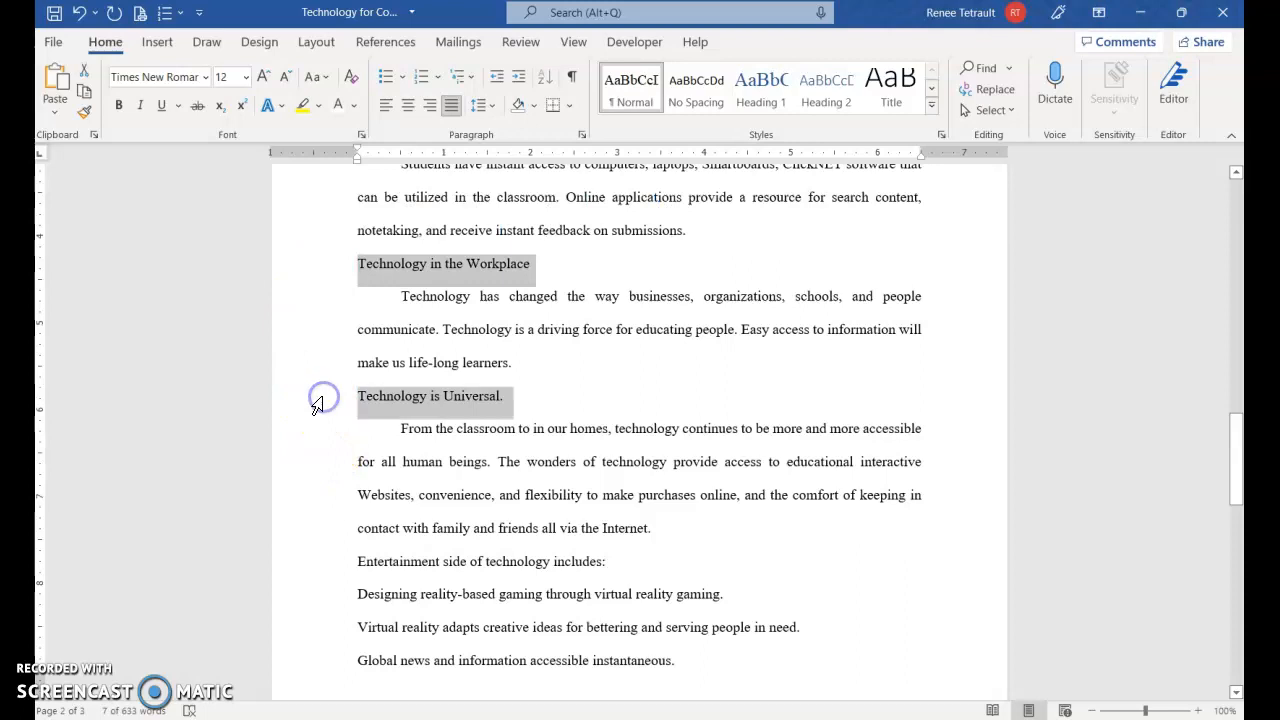
left_click(337, 561, "ctrl")
scroll(409, 533, "down", 10)
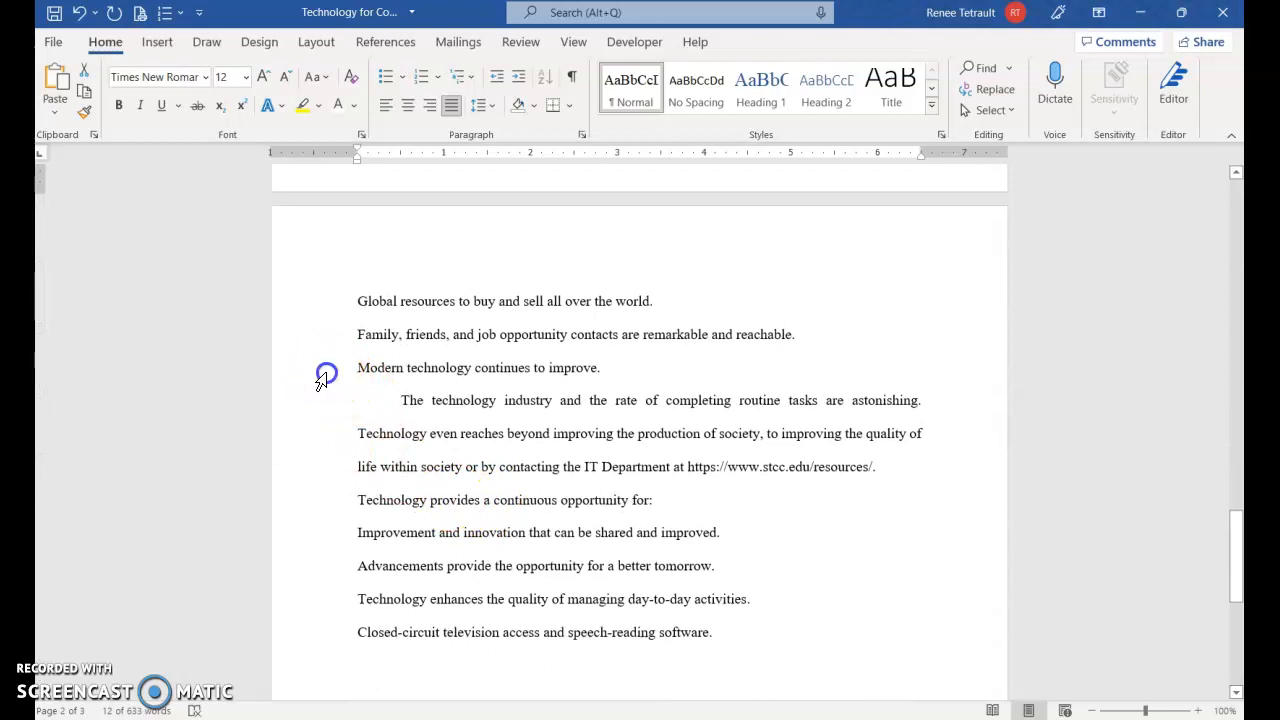
left_click(322, 372, "ctrl")
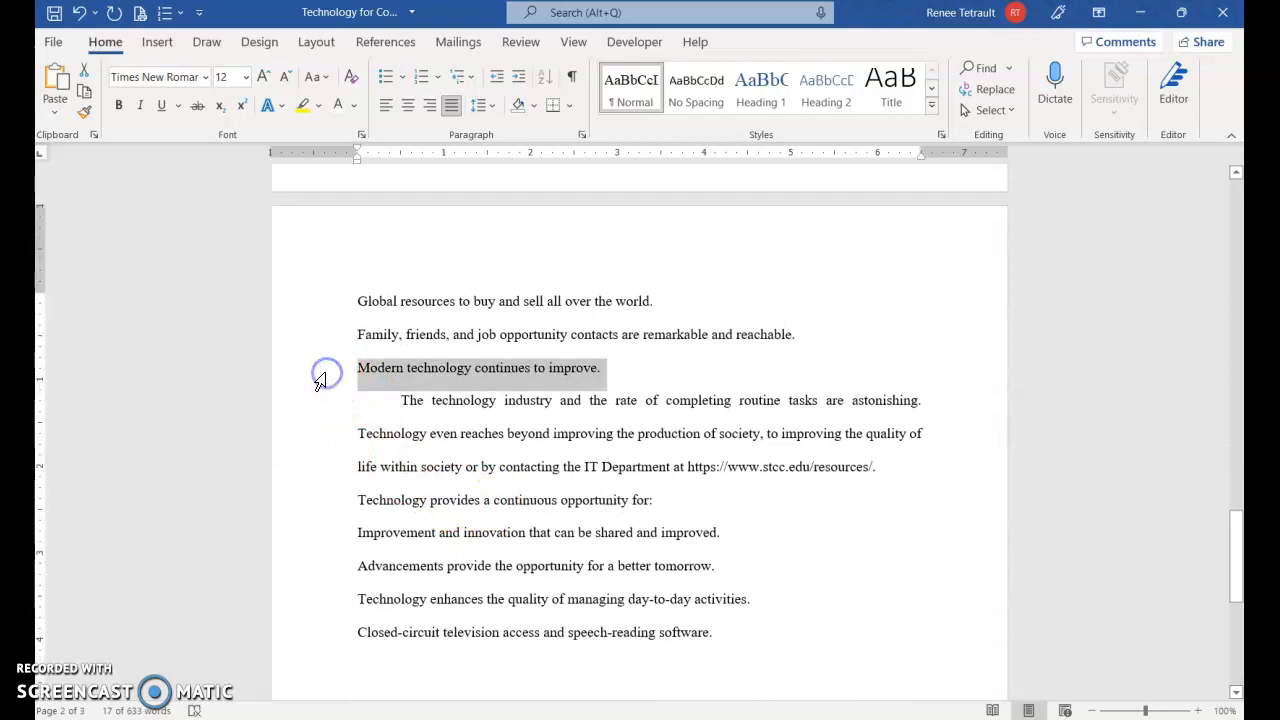
left_click(316, 506, "ctrl")
left_click(757, 100)
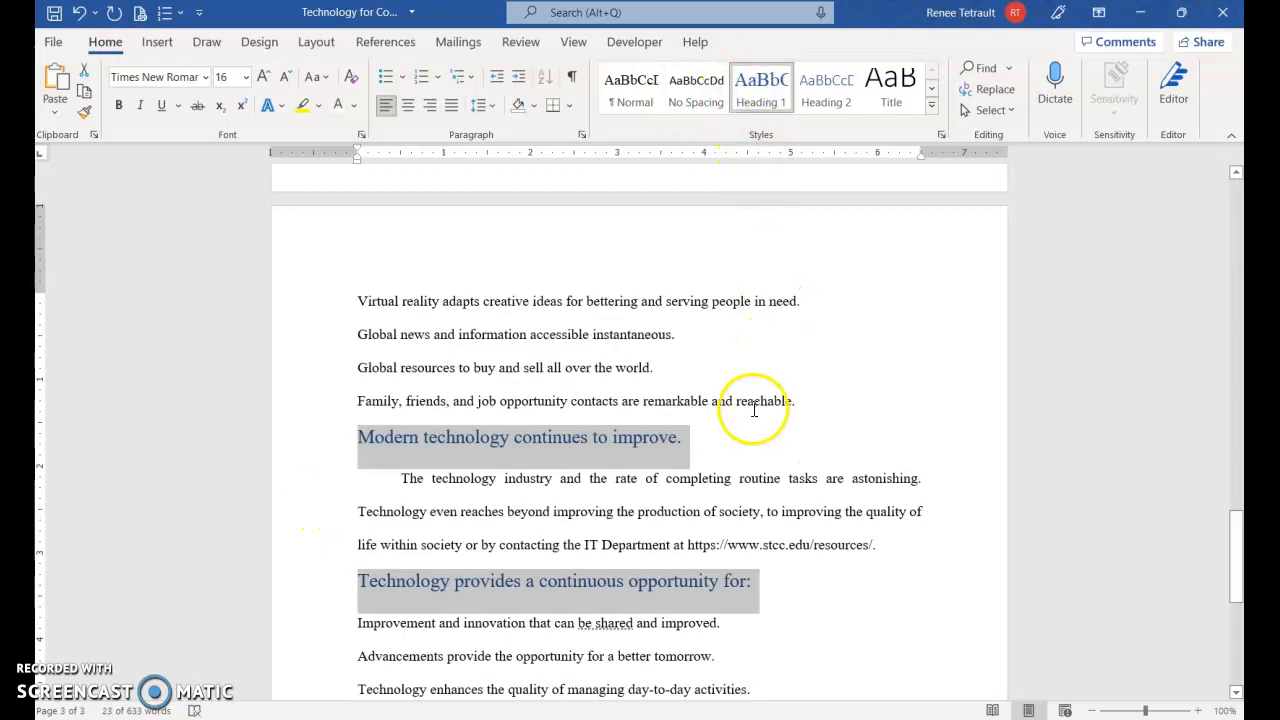
scroll(754, 410, "up", 6)
scroll(746, 437, "up", 8)
left_click(787, 425)
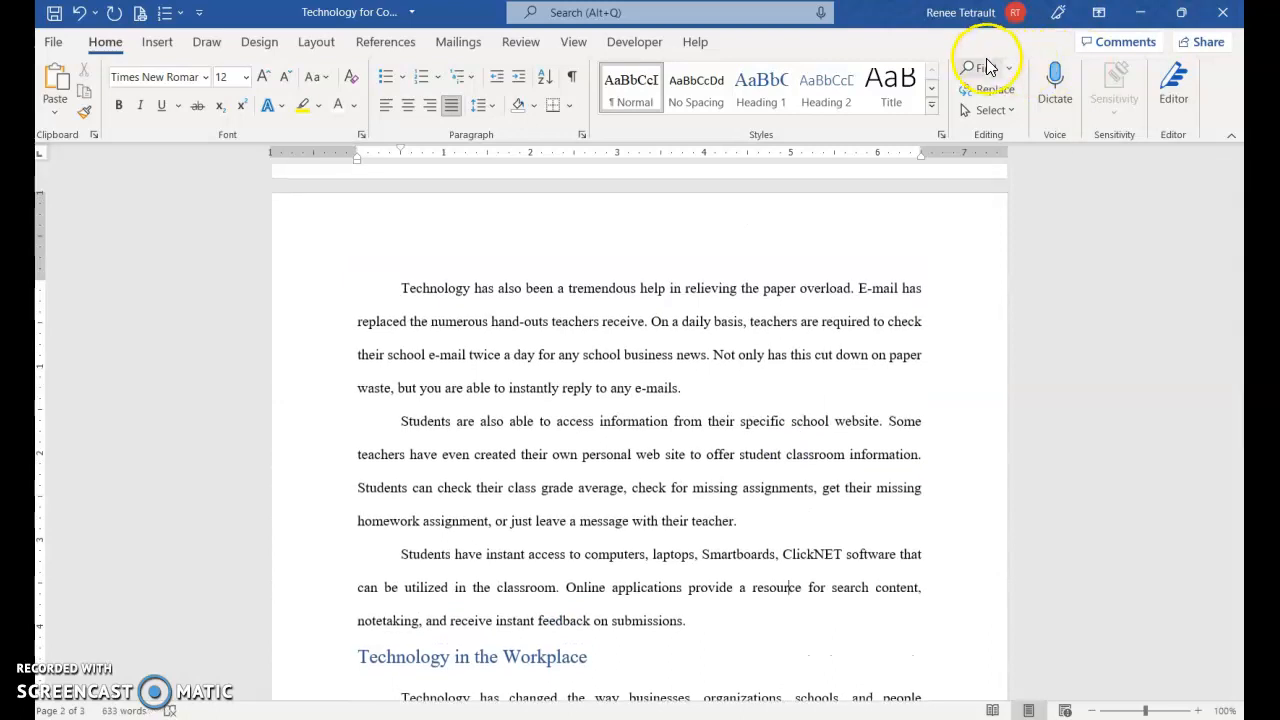
Show the document navigation, browse its page thumbnails, and use the heading outline to check which section titles are listed
left_click(982, 72)
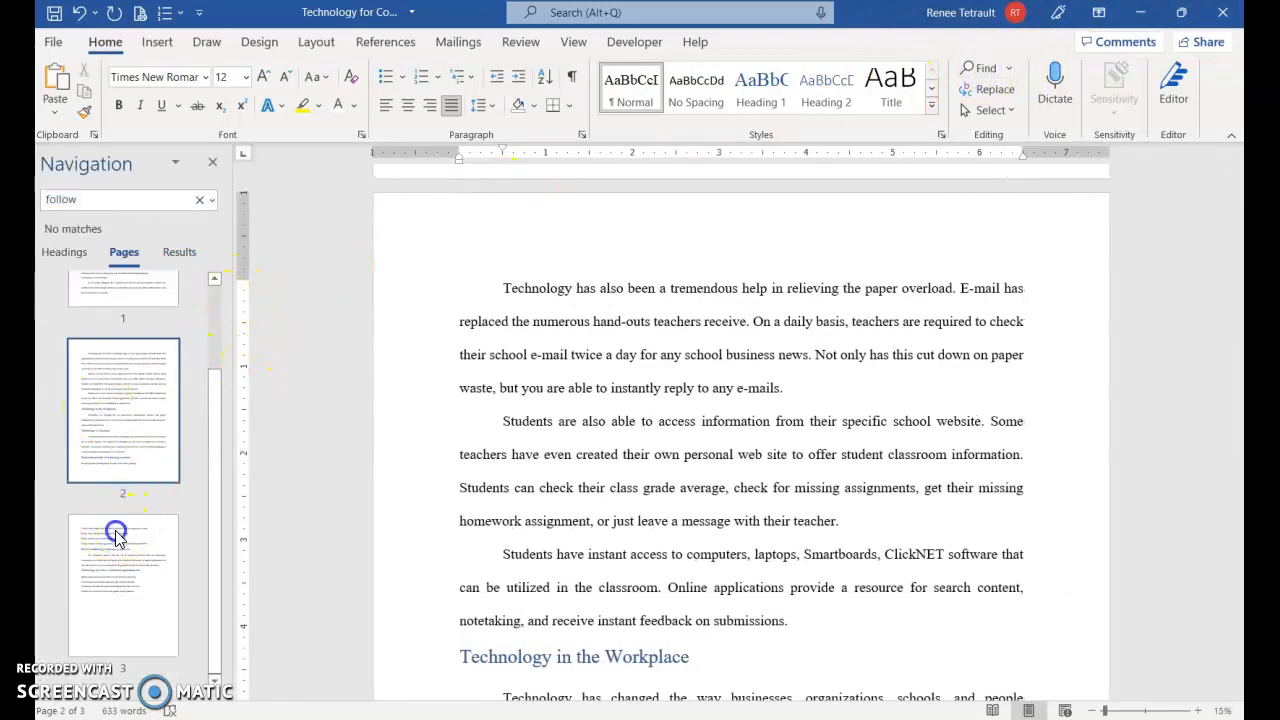
left_click(114, 530)
left_click(138, 305)
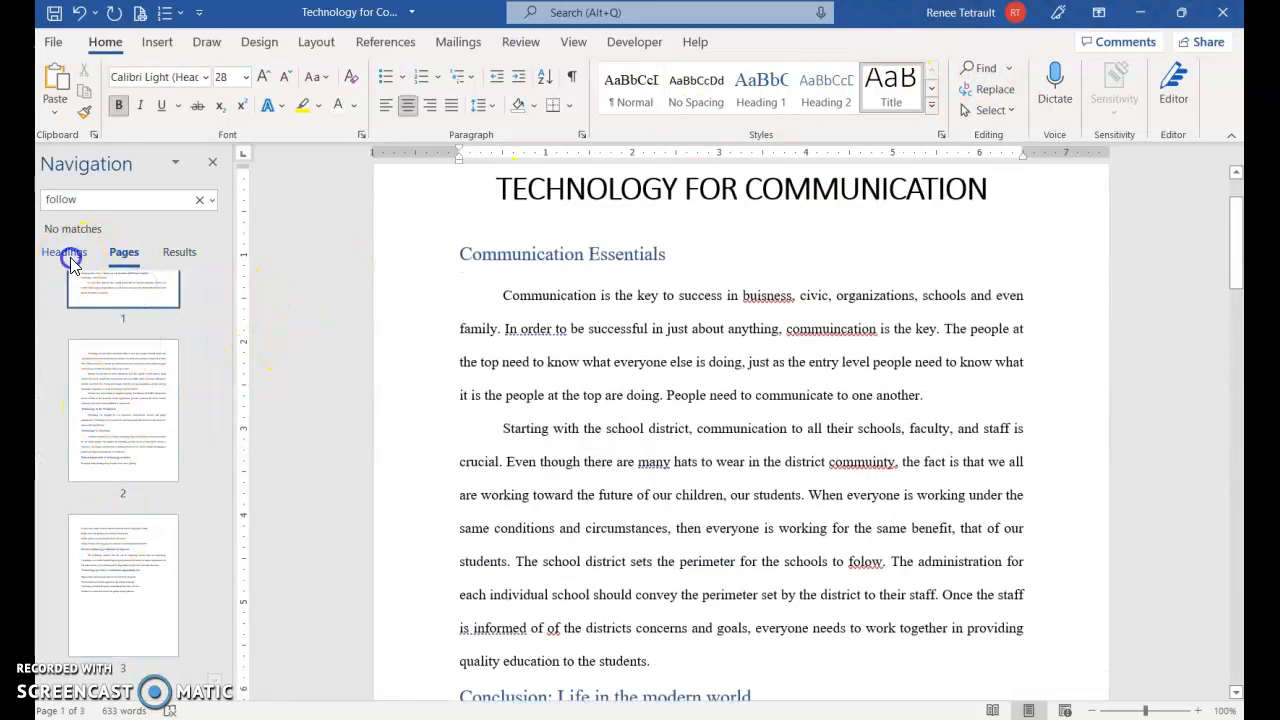
left_click(66, 253)
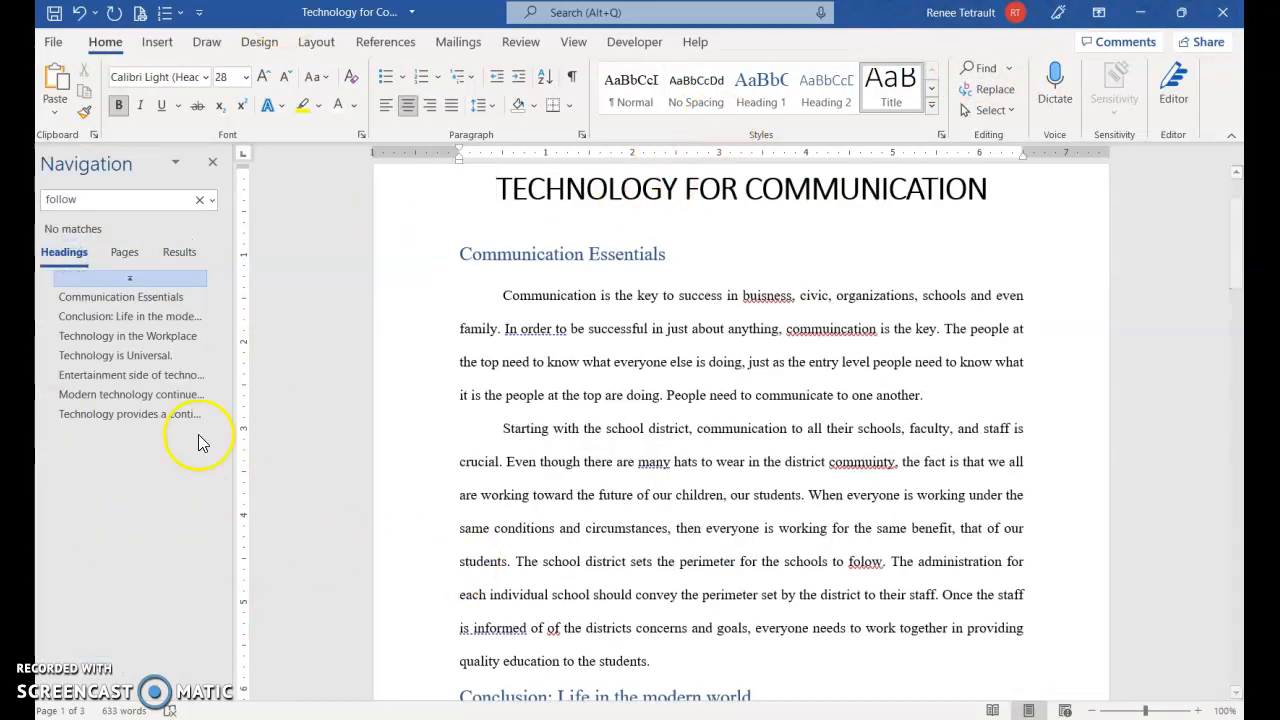
left_click(148, 416)
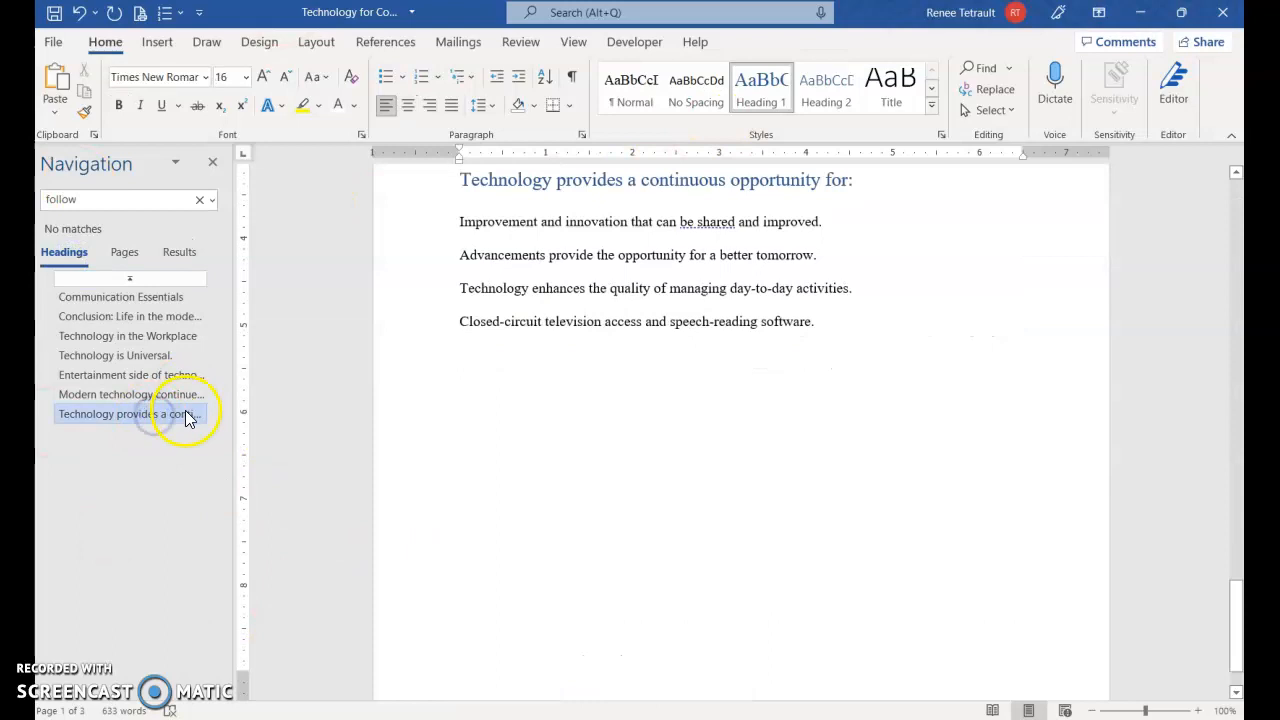
left_click(130, 357)
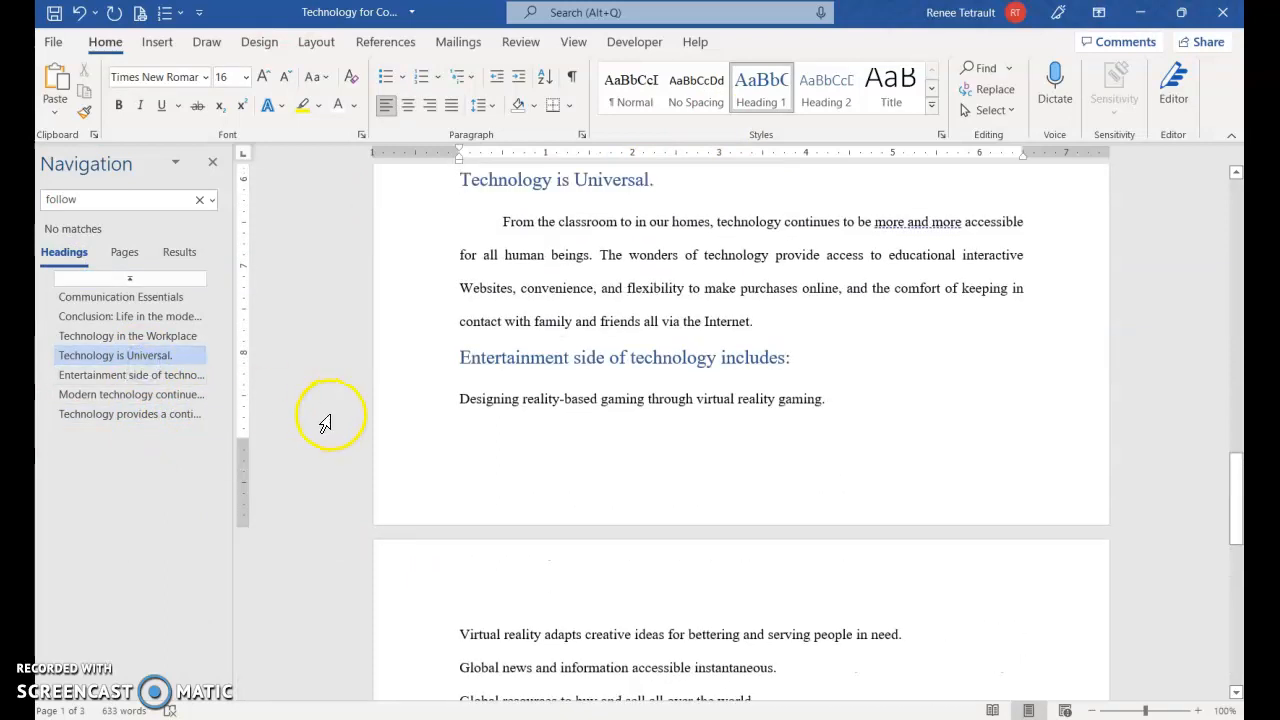
scroll(383, 451, "up", 5)
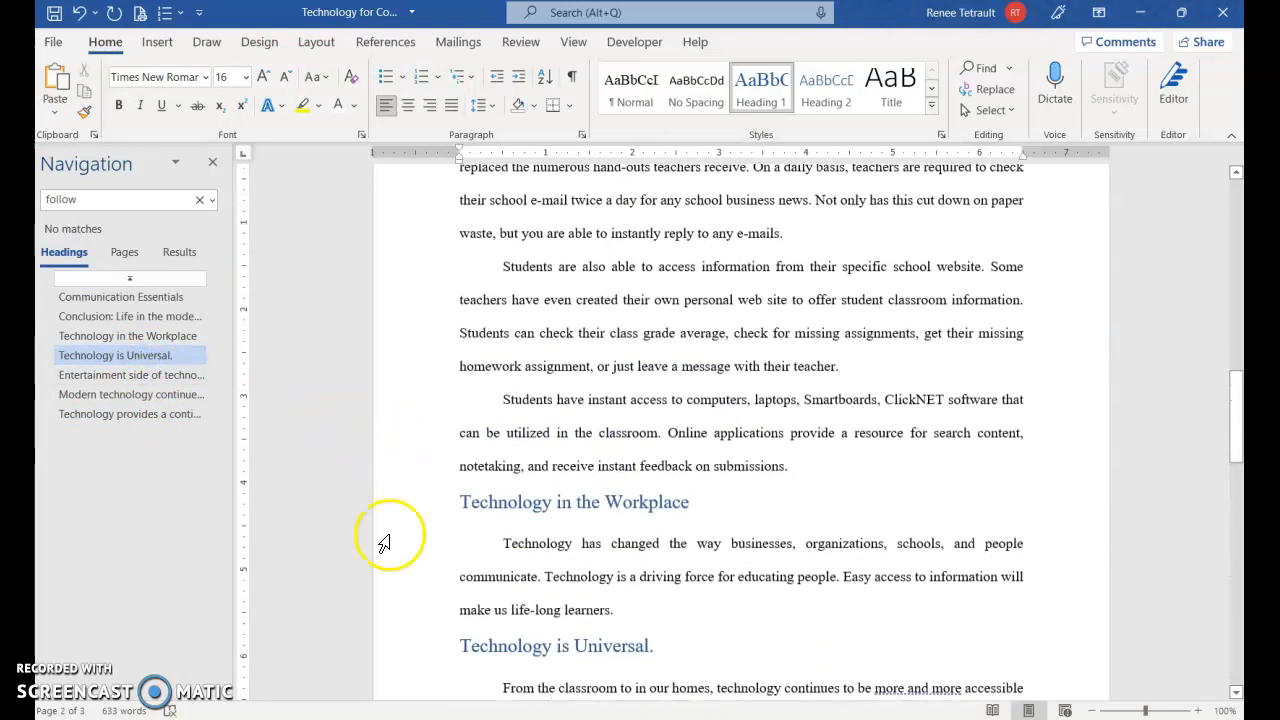
Apply the Heading 1 style to the "Technology in the Classroom" line below the Conclusion section
left_click(125, 317)
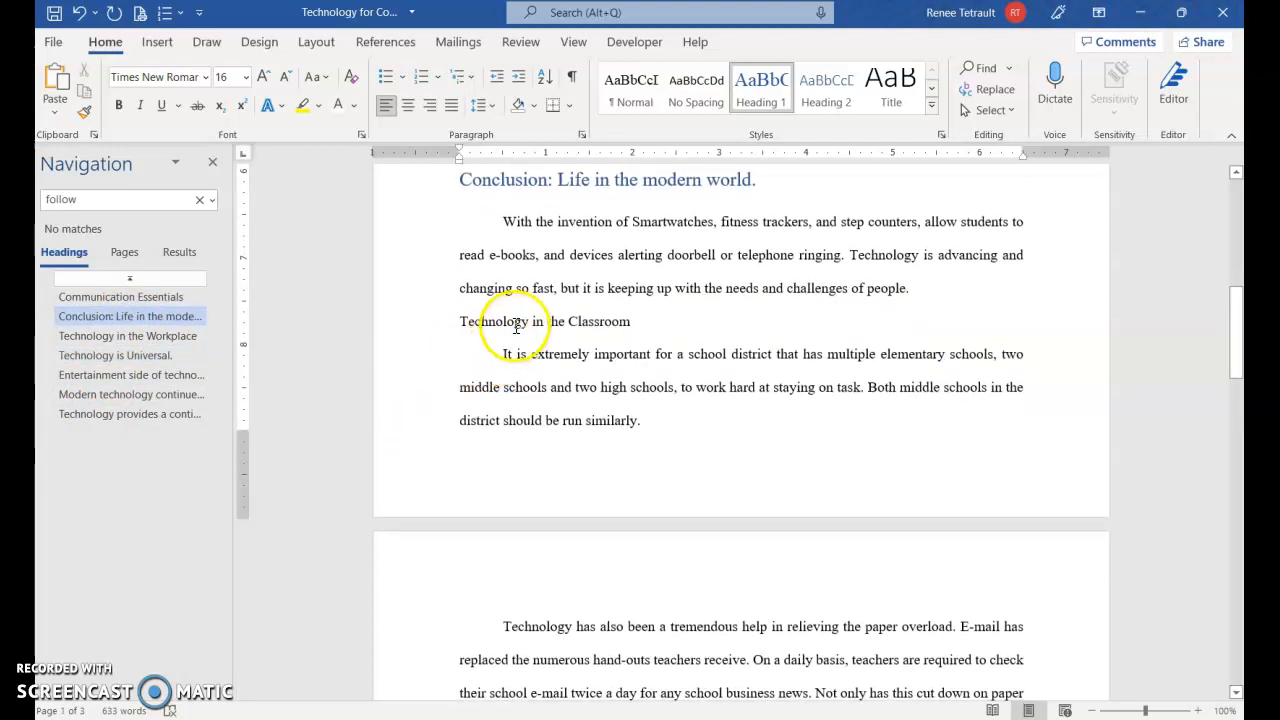
left_click(515, 322)
left_click(760, 92)
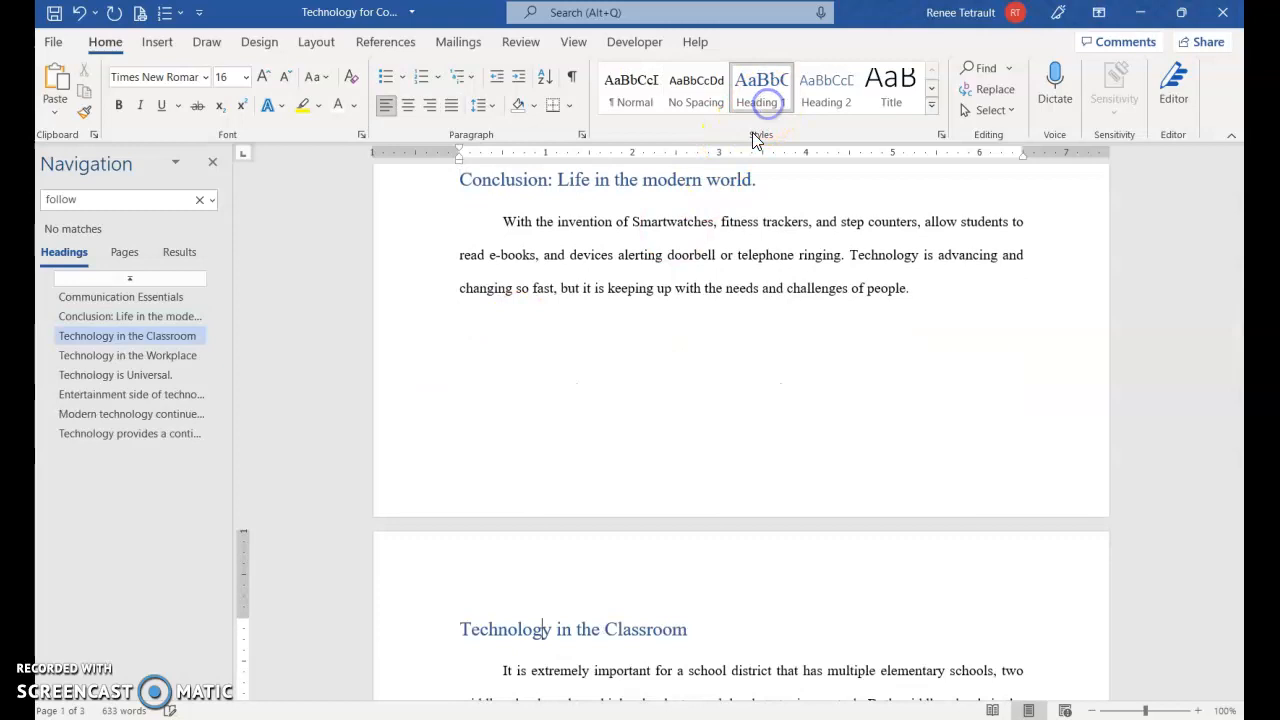
Move the "Conclusion: Life in the modern world." section to the end of the document using the heading outline
scroll(593, 370, "up", 1)
left_click(612, 341)
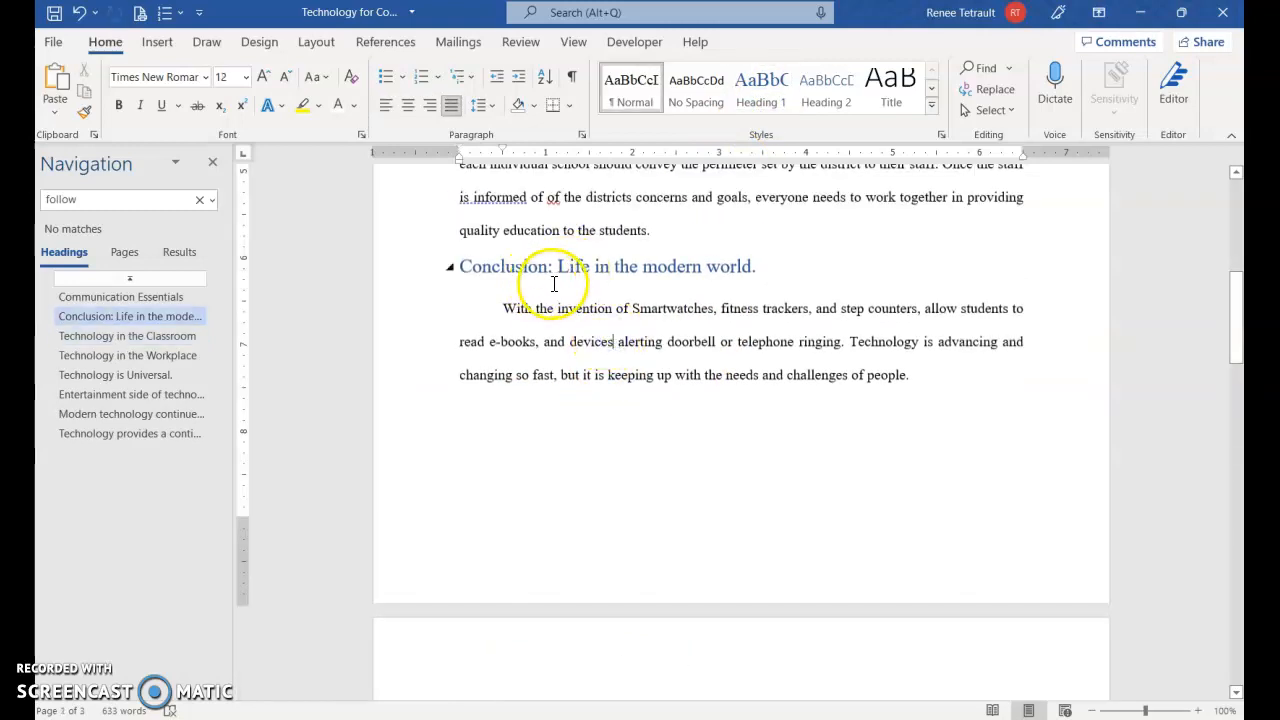
scroll(554, 283, "up", 1)
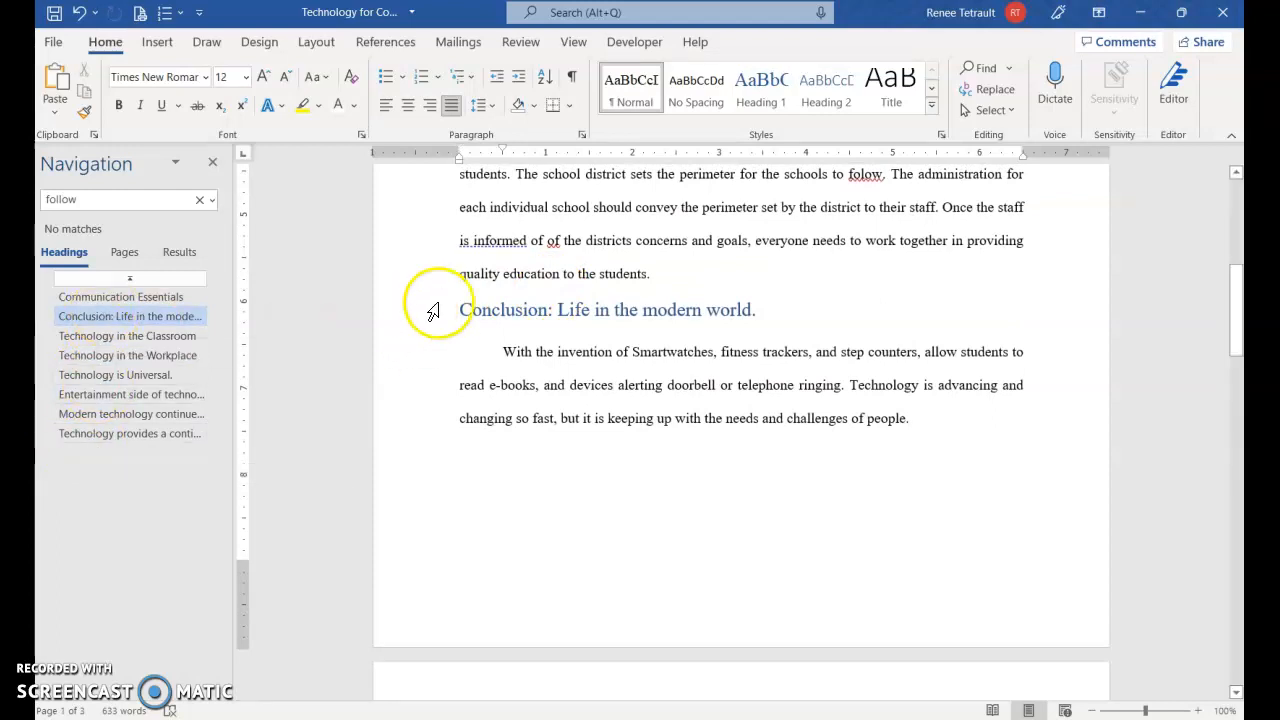
left_click(607, 397)
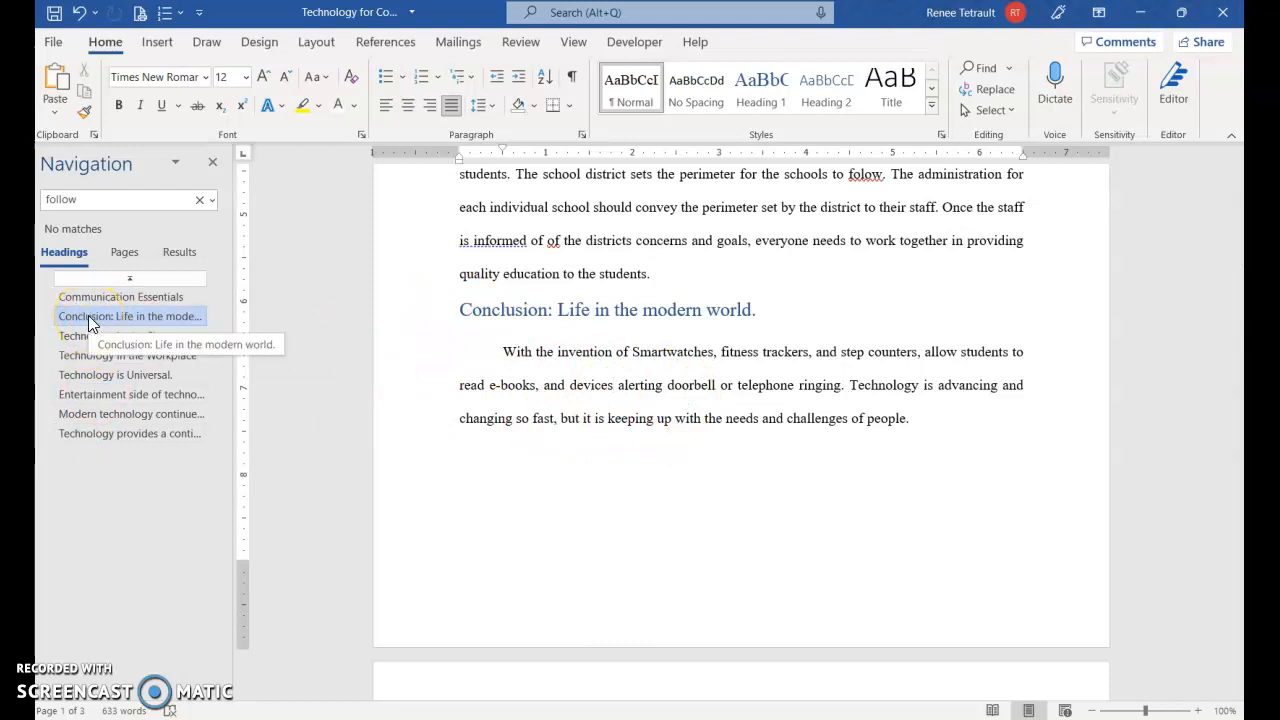
left_click(88, 315)
left_click_drag(88, 315, 87, 436)
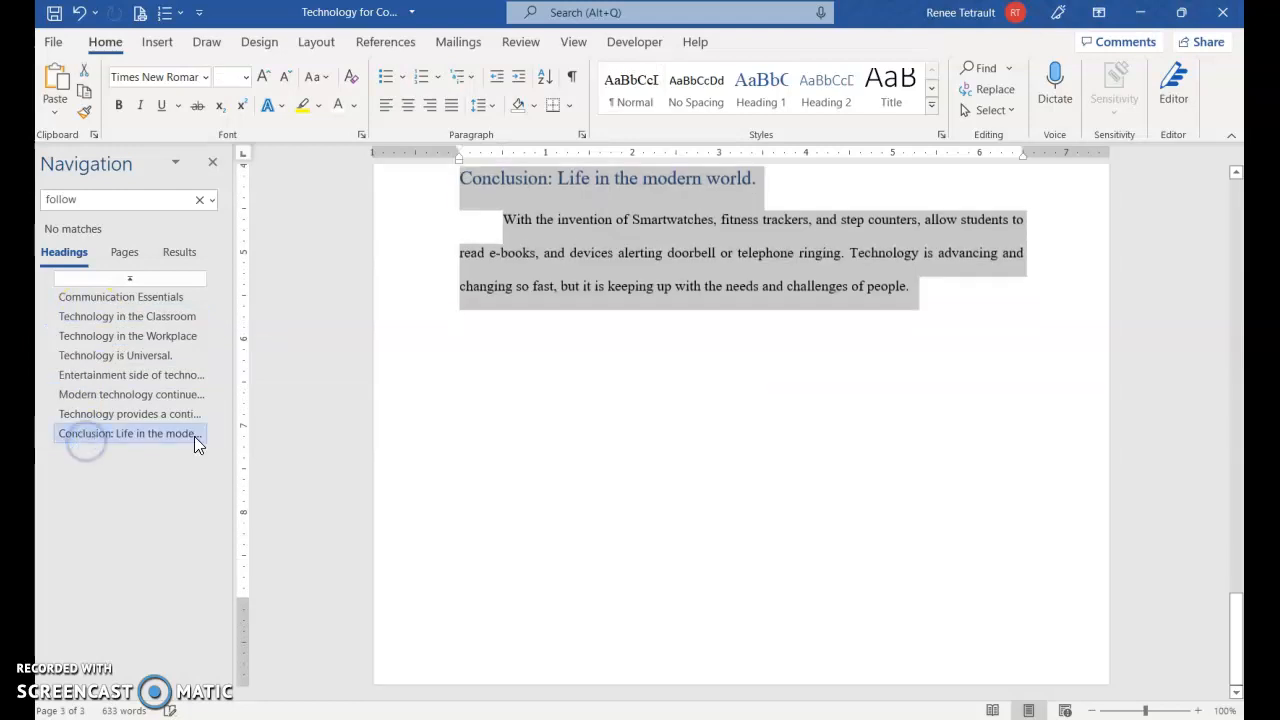
Delete the empty line directly above the Conclusion heading
left_click(460, 310)
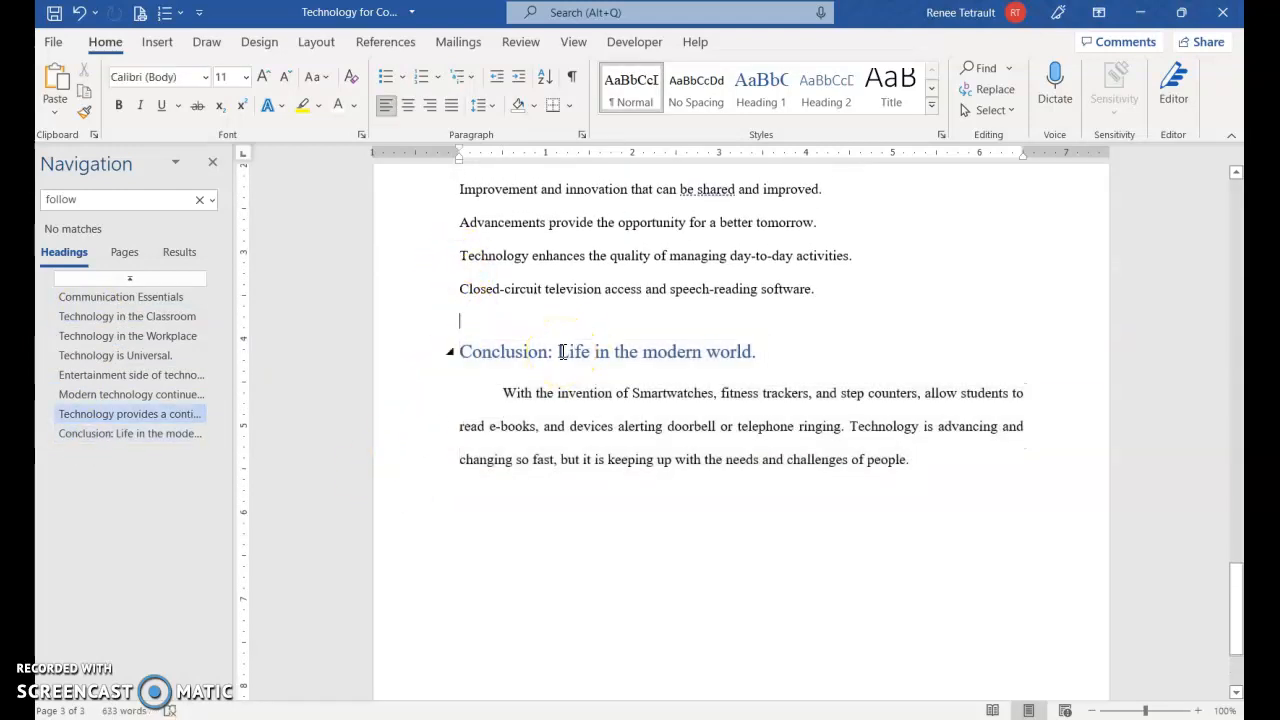
key("Delete")
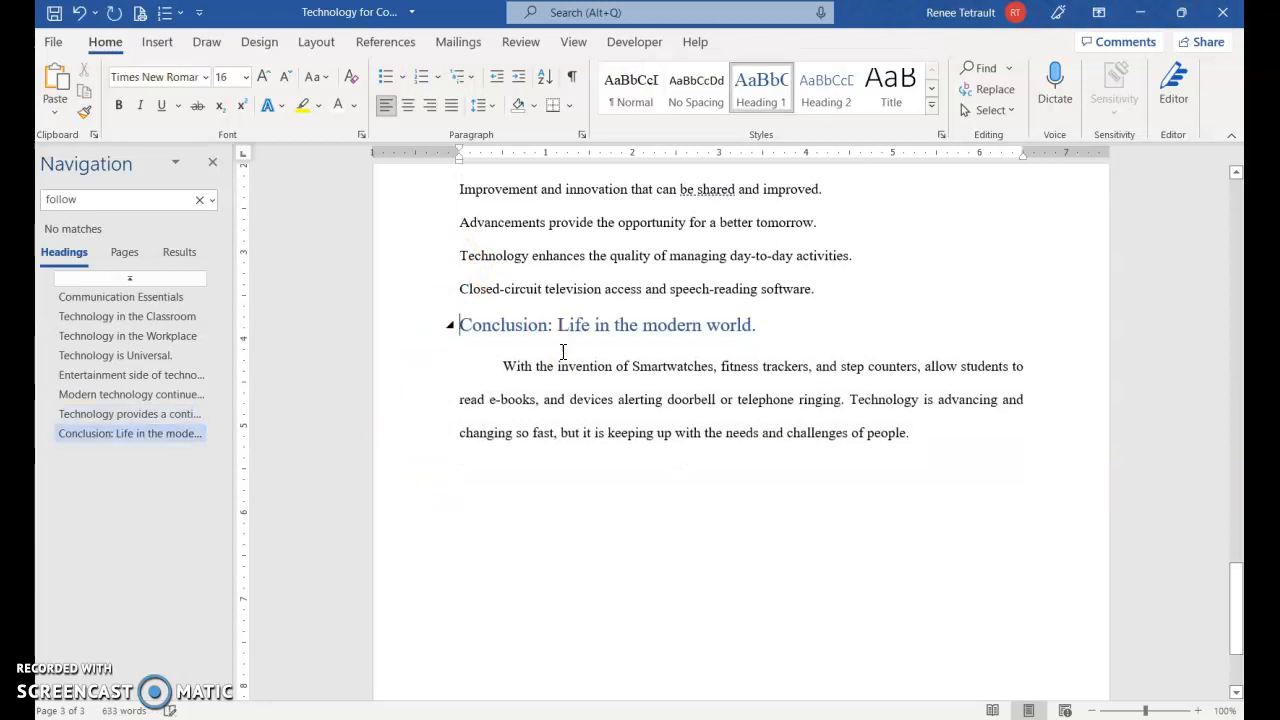
scroll(563, 352, "up", 15)
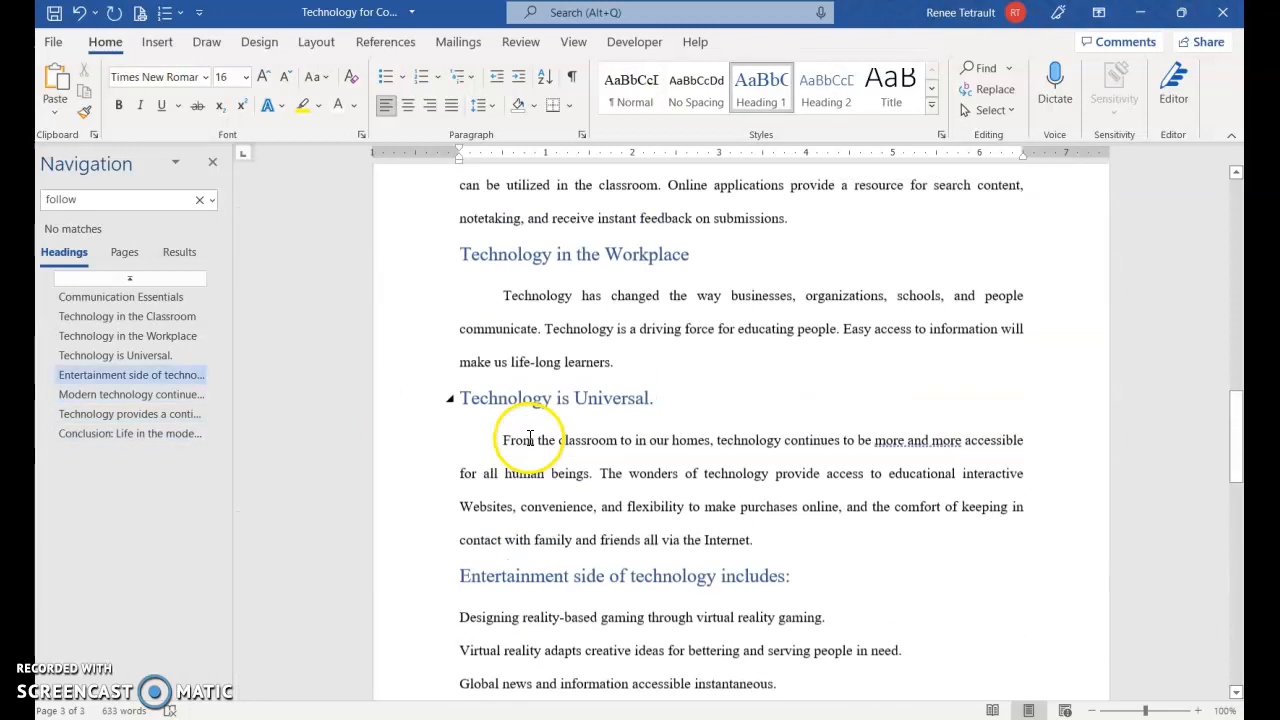
Collapse the body text under the "Technology in the Workplace", "Technology is Universal." and "Entertainment side of technology includes:" headings
scroll(530, 520, "up", 2)
scroll(451, 434, "down", 3)
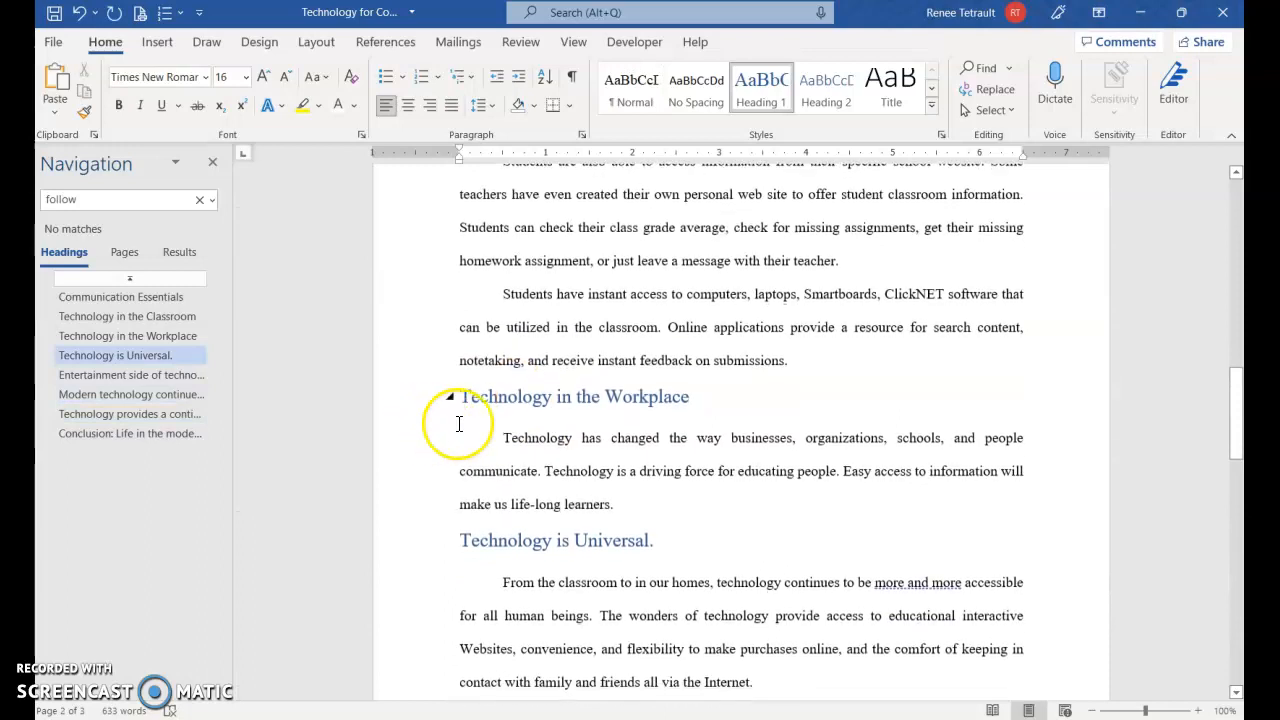
mouse_move(451, 316)
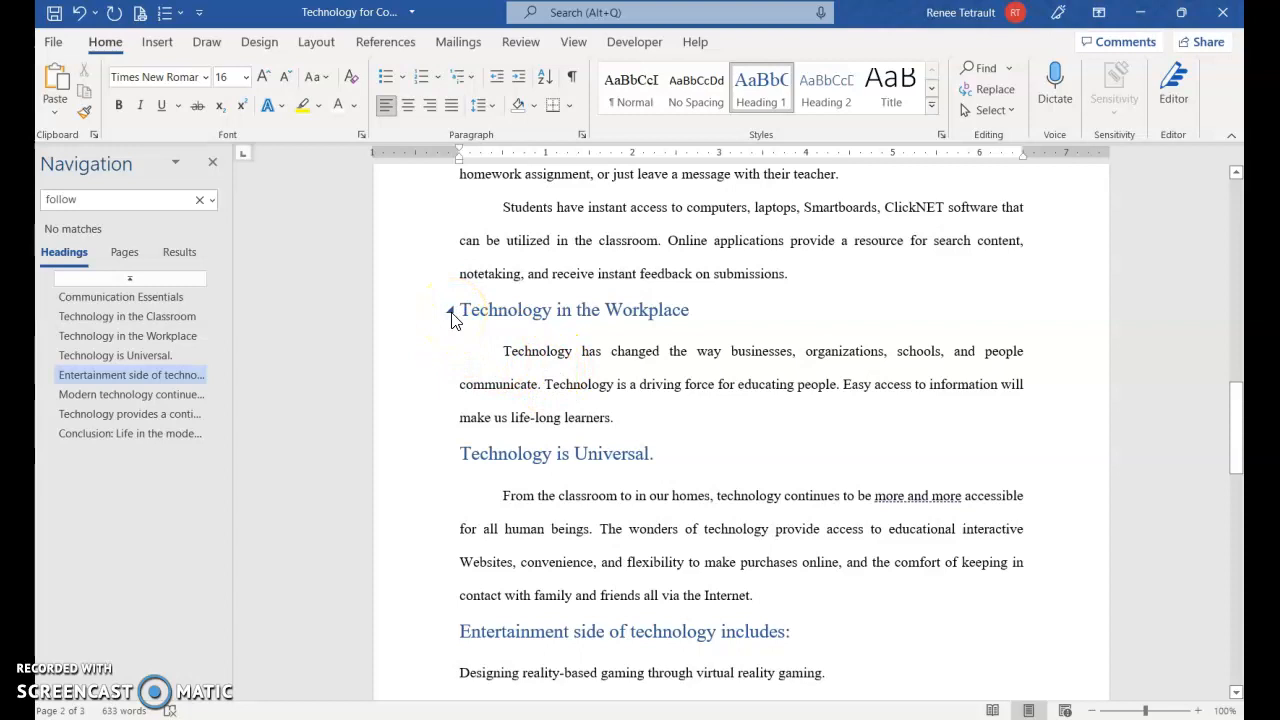
left_click(450, 312)
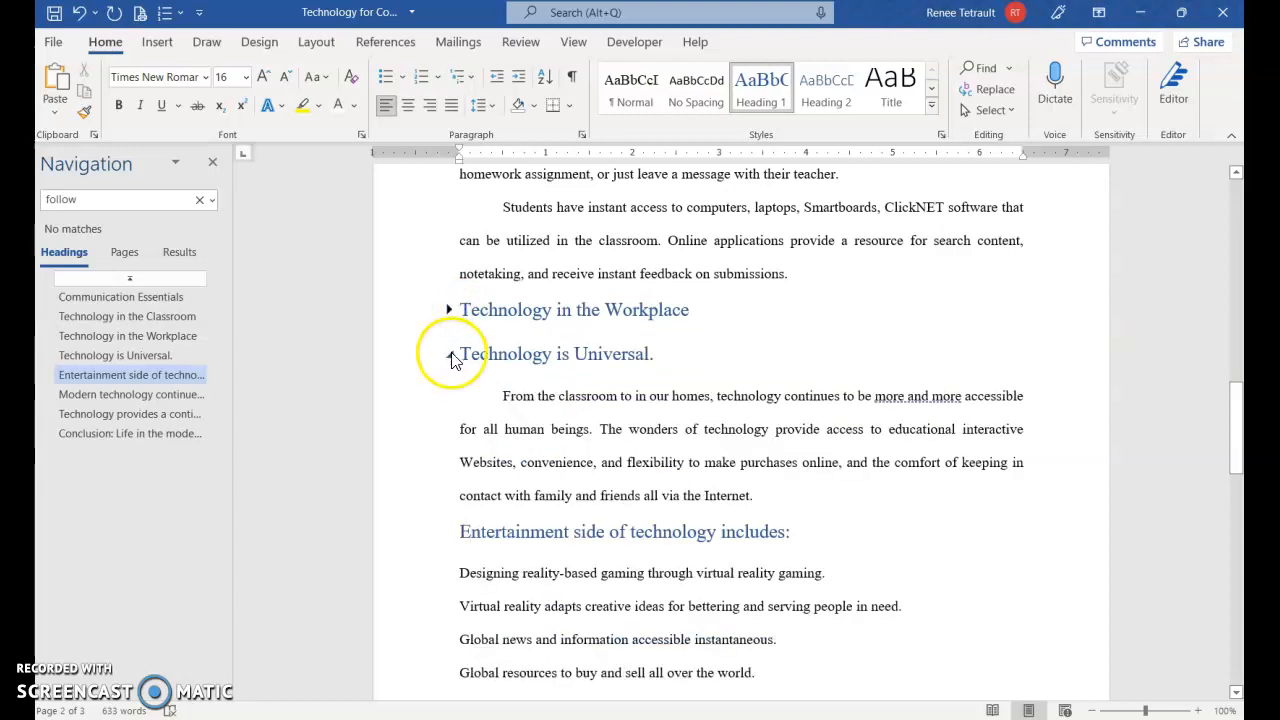
left_click(448, 354)
left_click(450, 401)
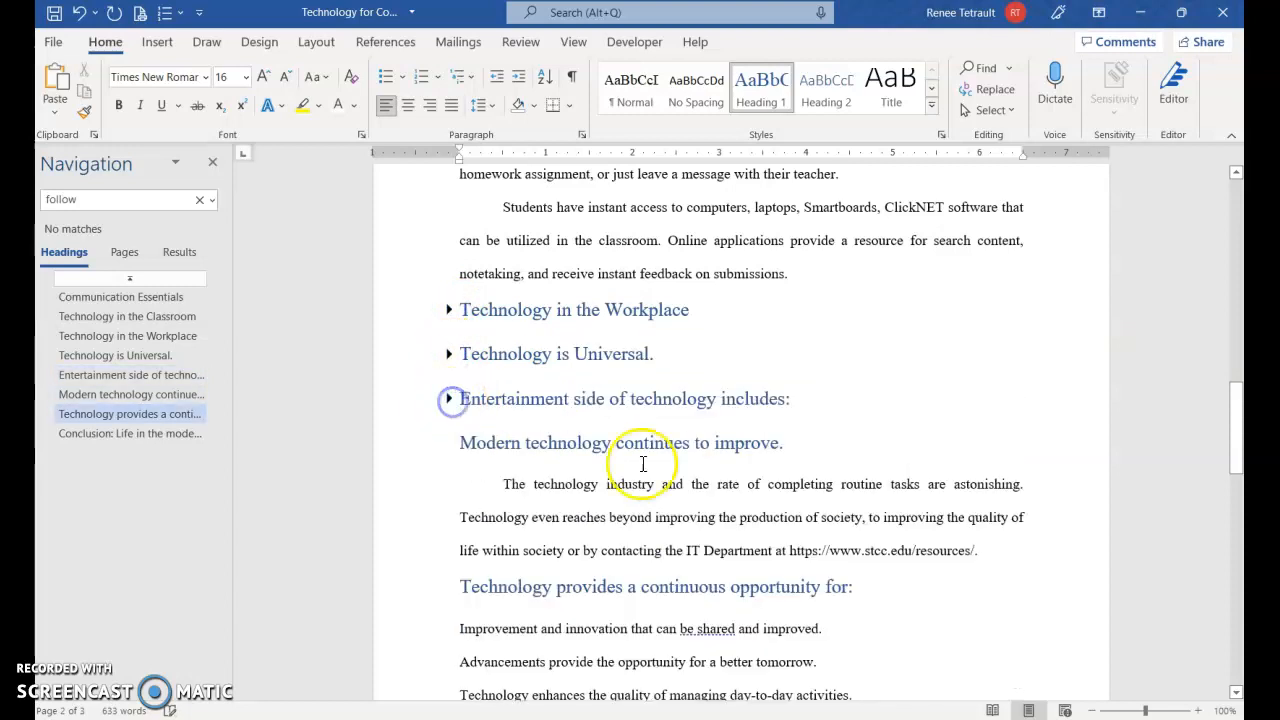
Expand the collapsed Entertainment, Universal and Workplace headings so their body text is shown again
left_click(450, 401)
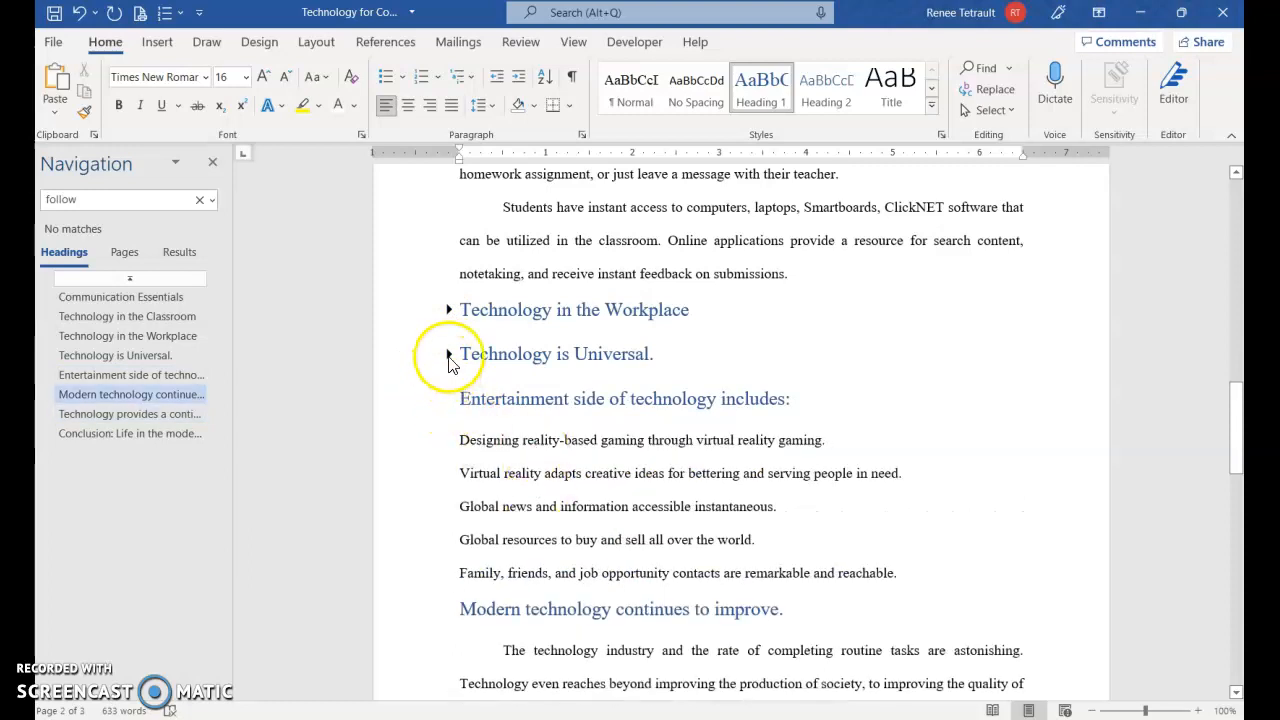
left_click(448, 354)
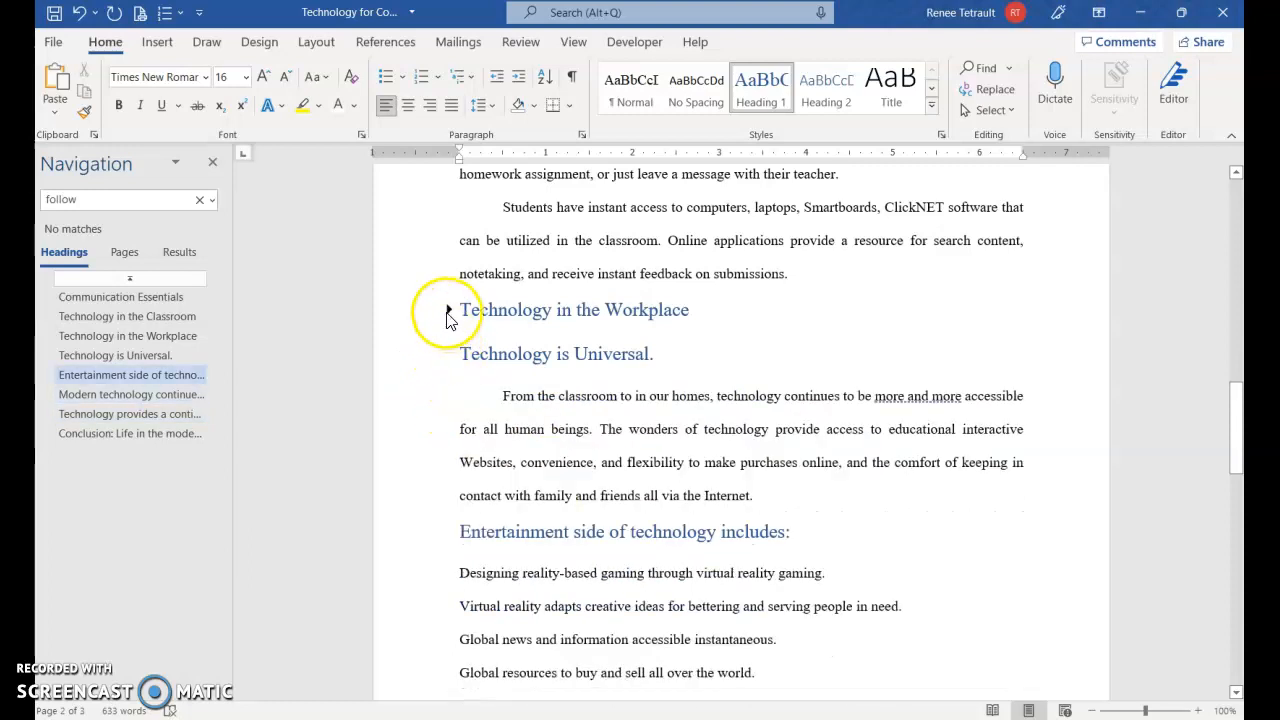
left_click(447, 314)
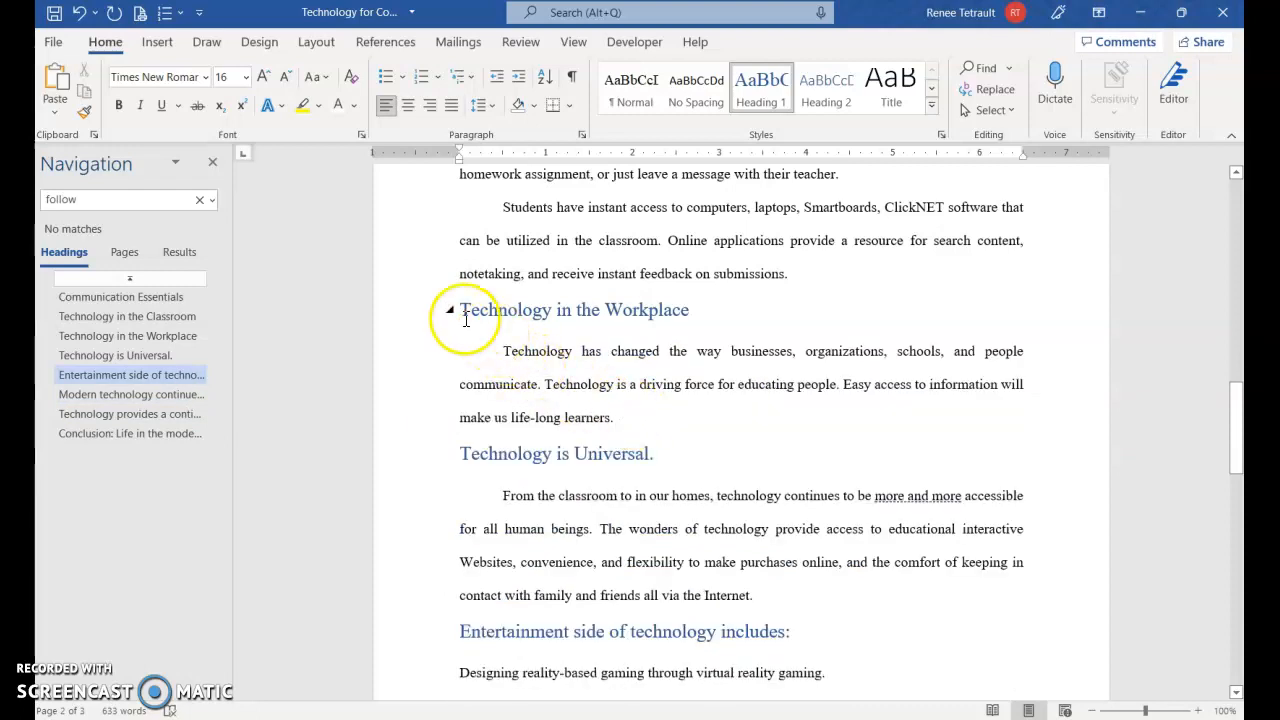
left_click(448, 313)
left_click(449, 318)
type("Technology has changed the way businesses, organizations, schools, and people communicate. Technology is a driving force for educating people. Easy access to information will make us life-long learners.")
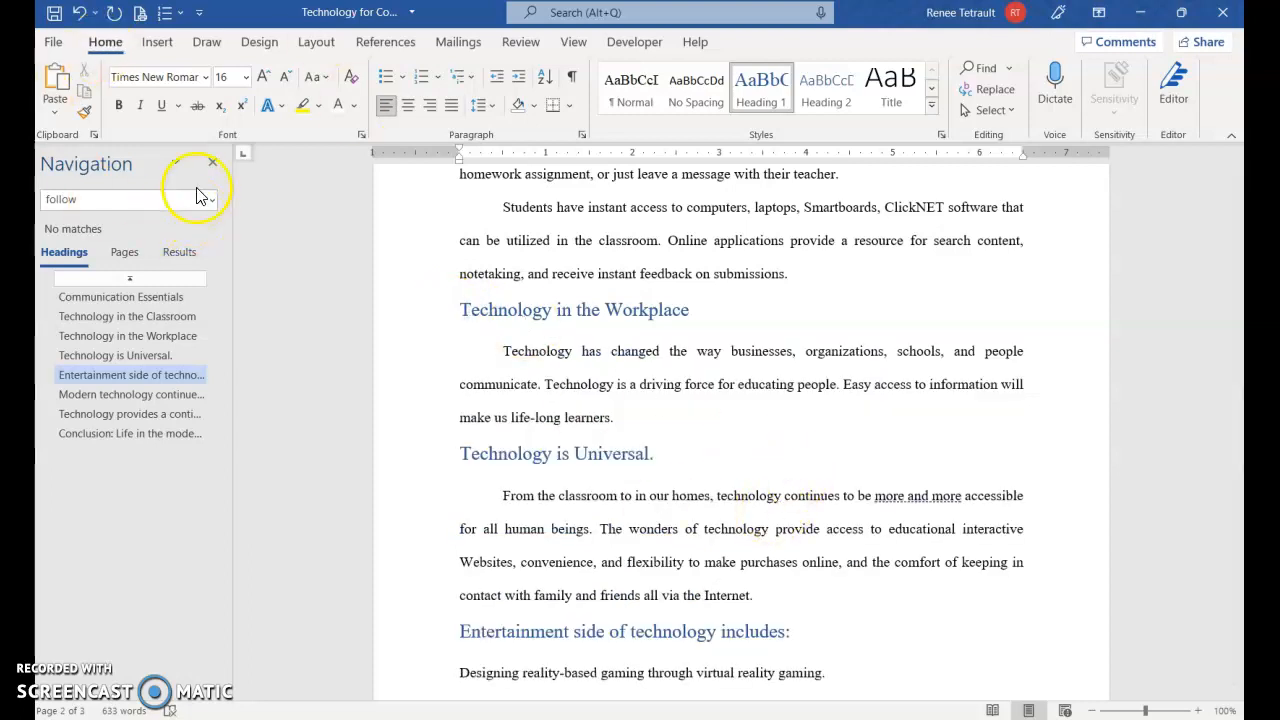
Close the document navigation outline and return to the beginning of the document
left_click(214, 164)
key("ctrl+Home")
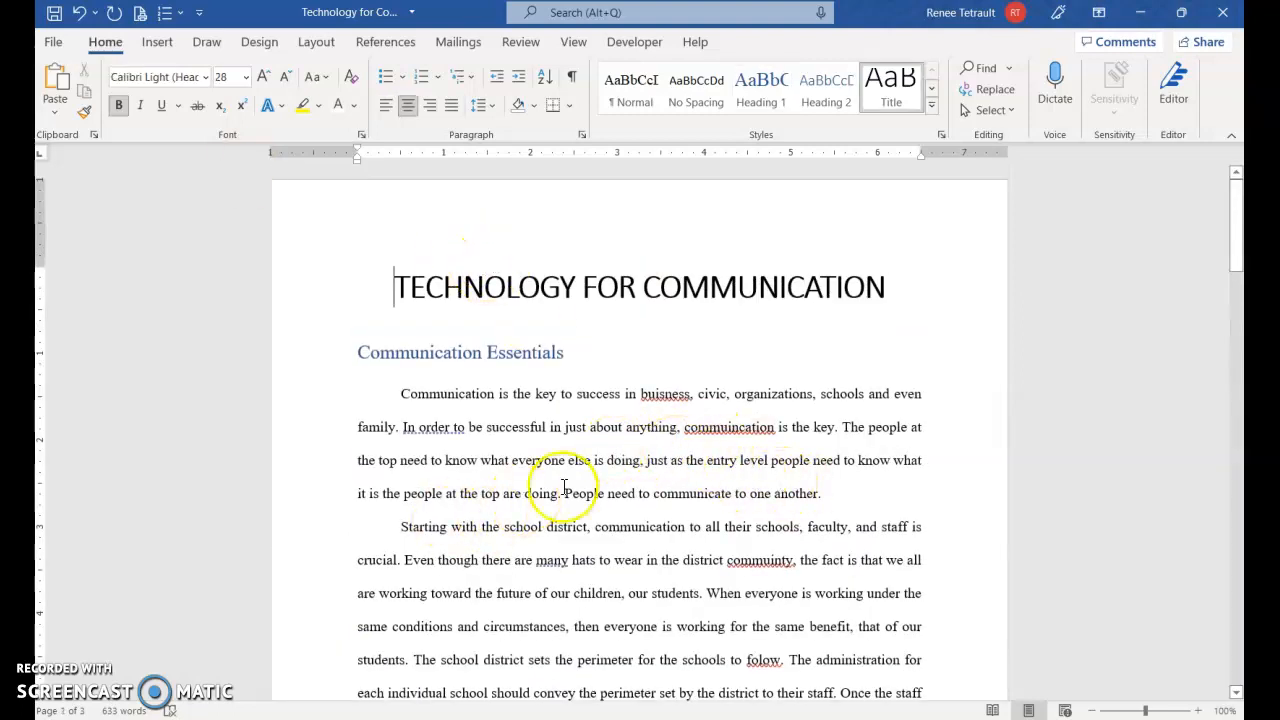
View the spelling suggestions for "buisness" in the first paragraph without applying one
double_click(665, 395)
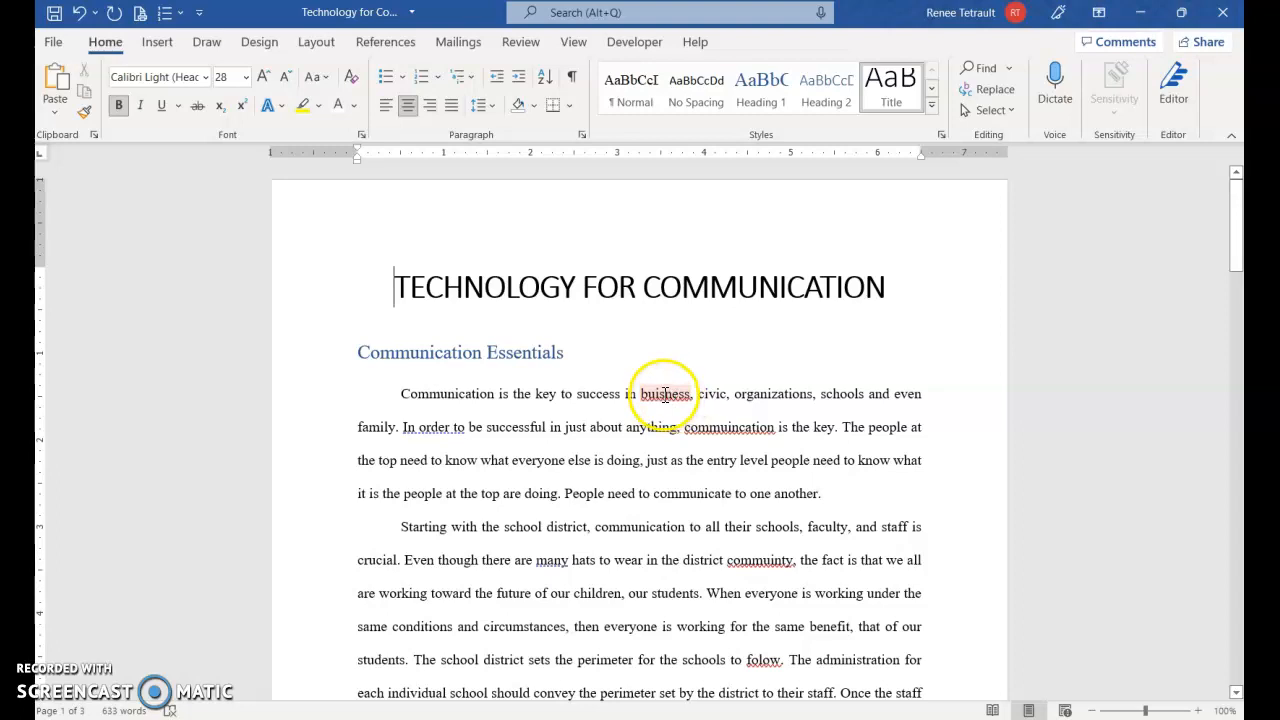
right_click(665, 395)
mouse_move(651, 416)
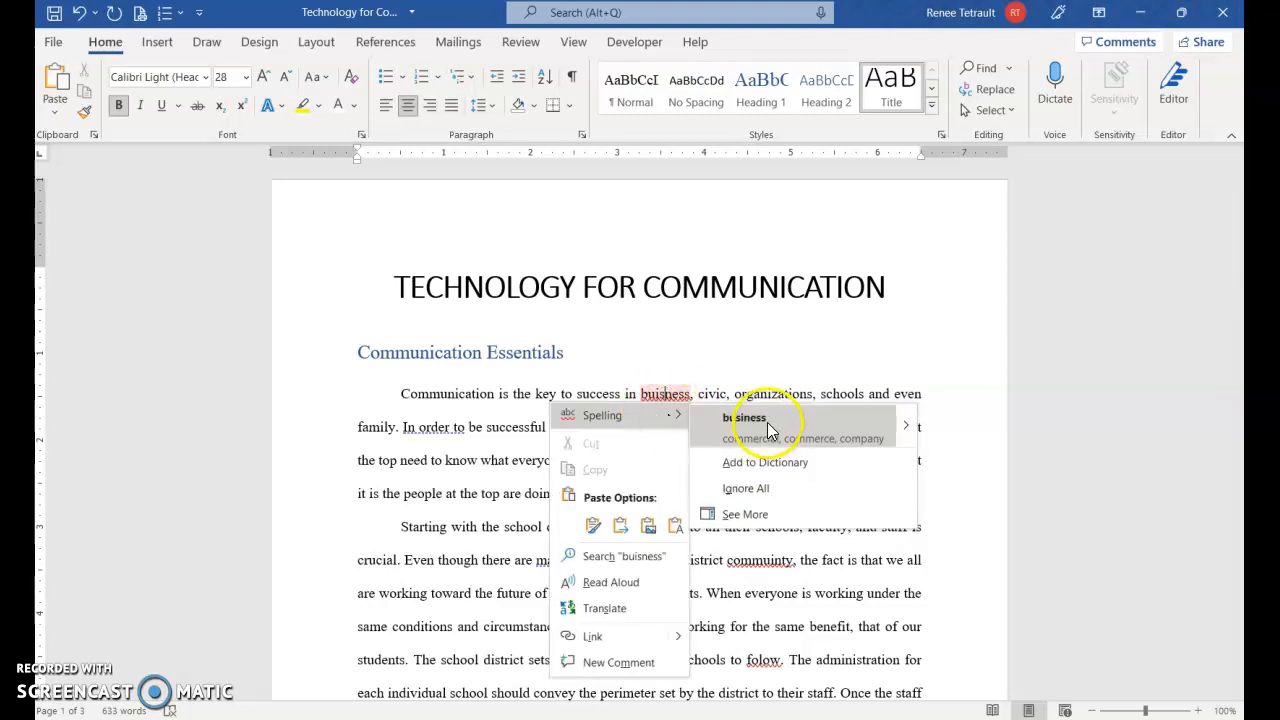
left_click(449, 371)
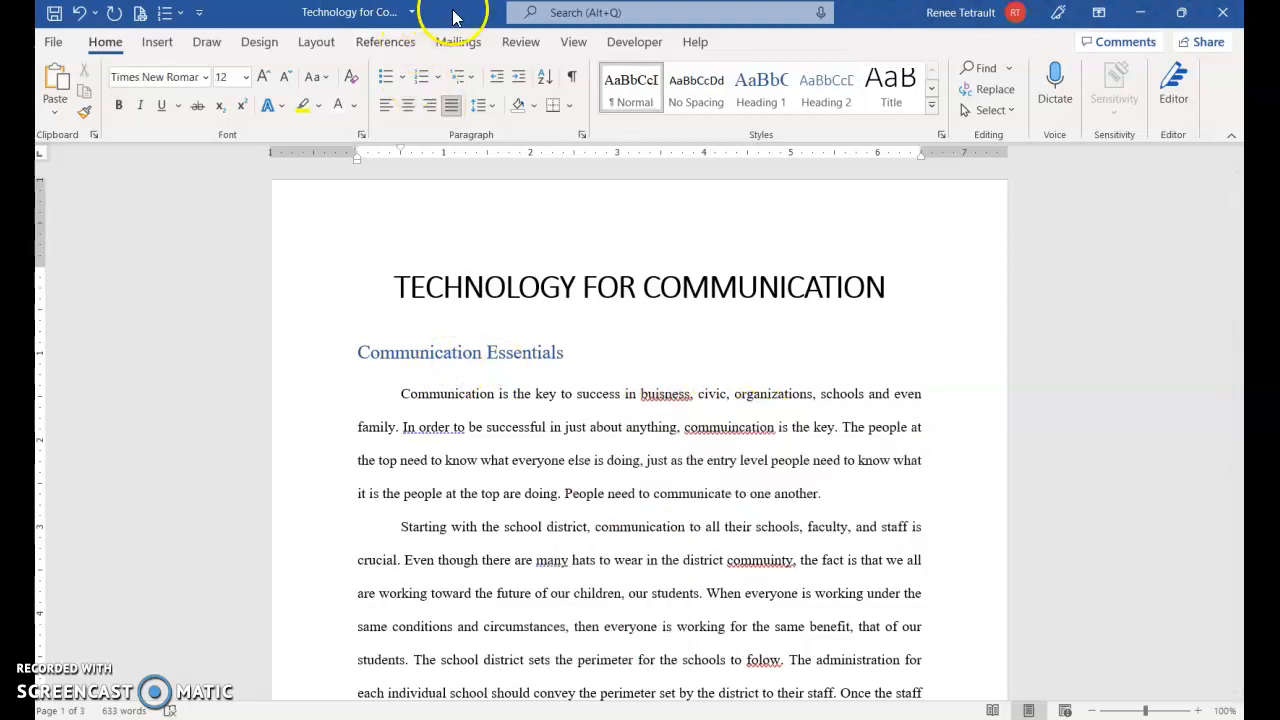
Run the Editor check from the document title and start reviewing its spelling corrections
left_click(521, 42)
left_click(416, 288)
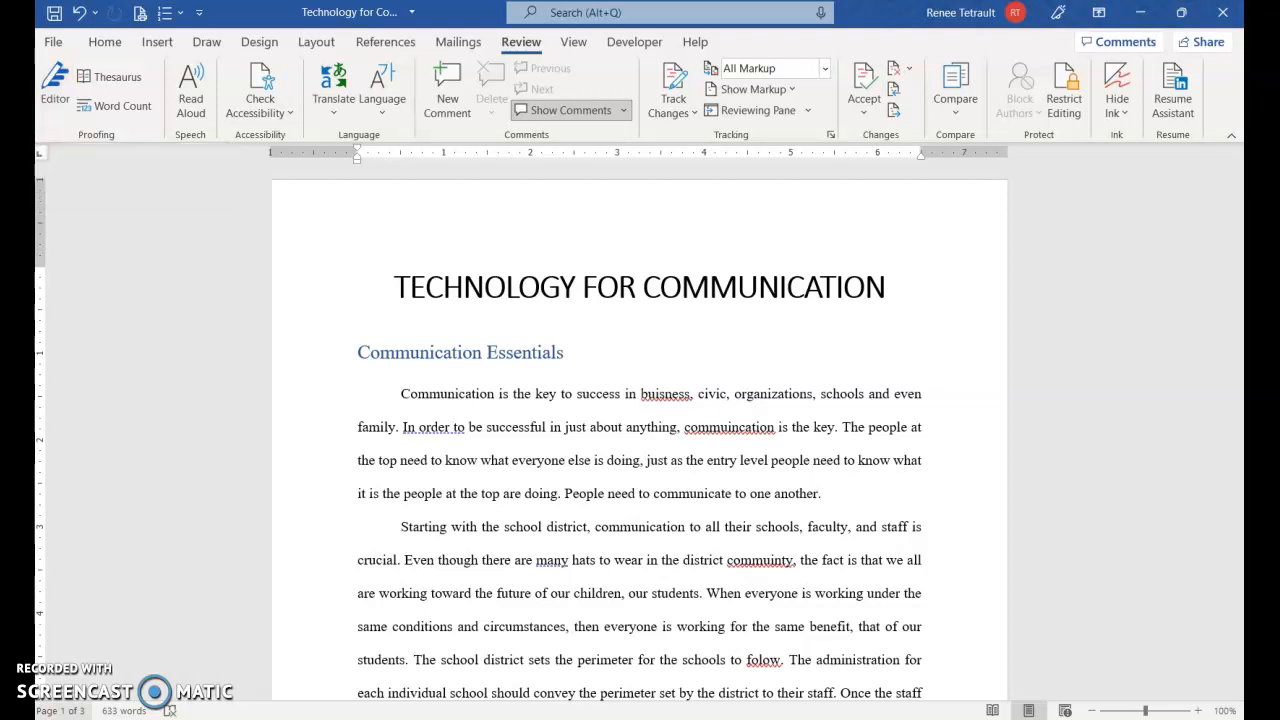
left_click(172, 711)
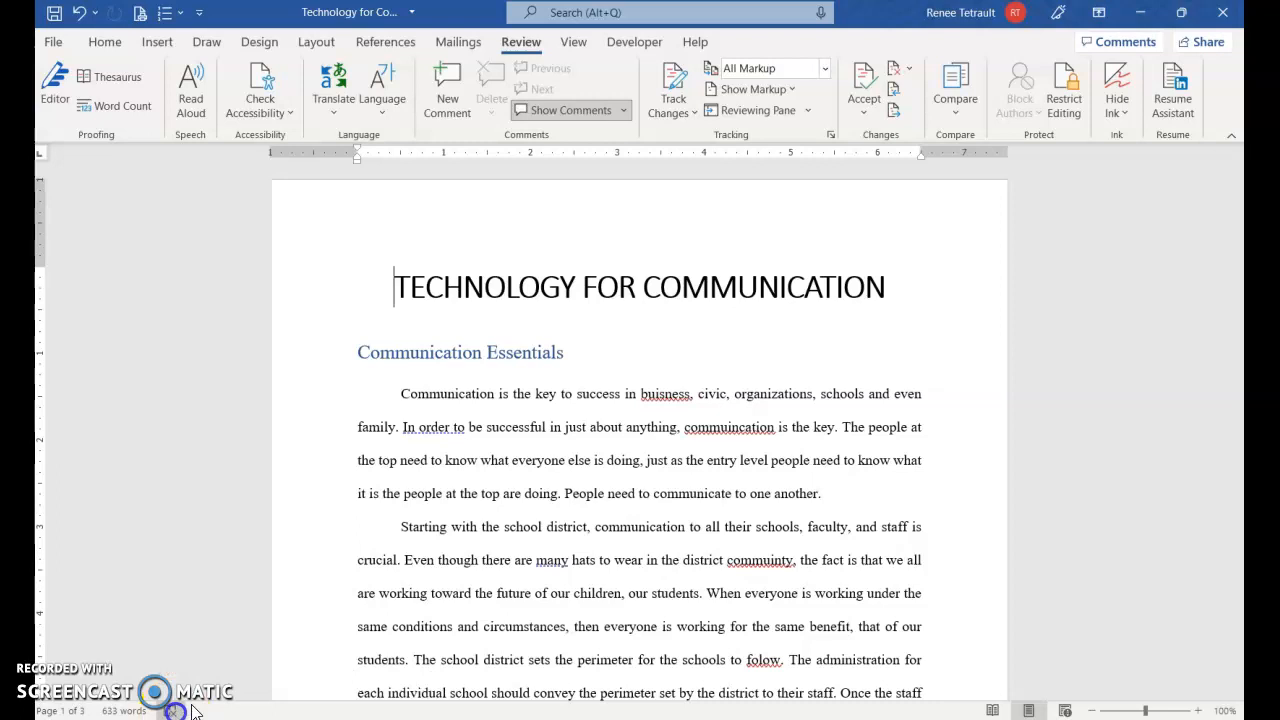
scroll(1230, 286, "up", 5)
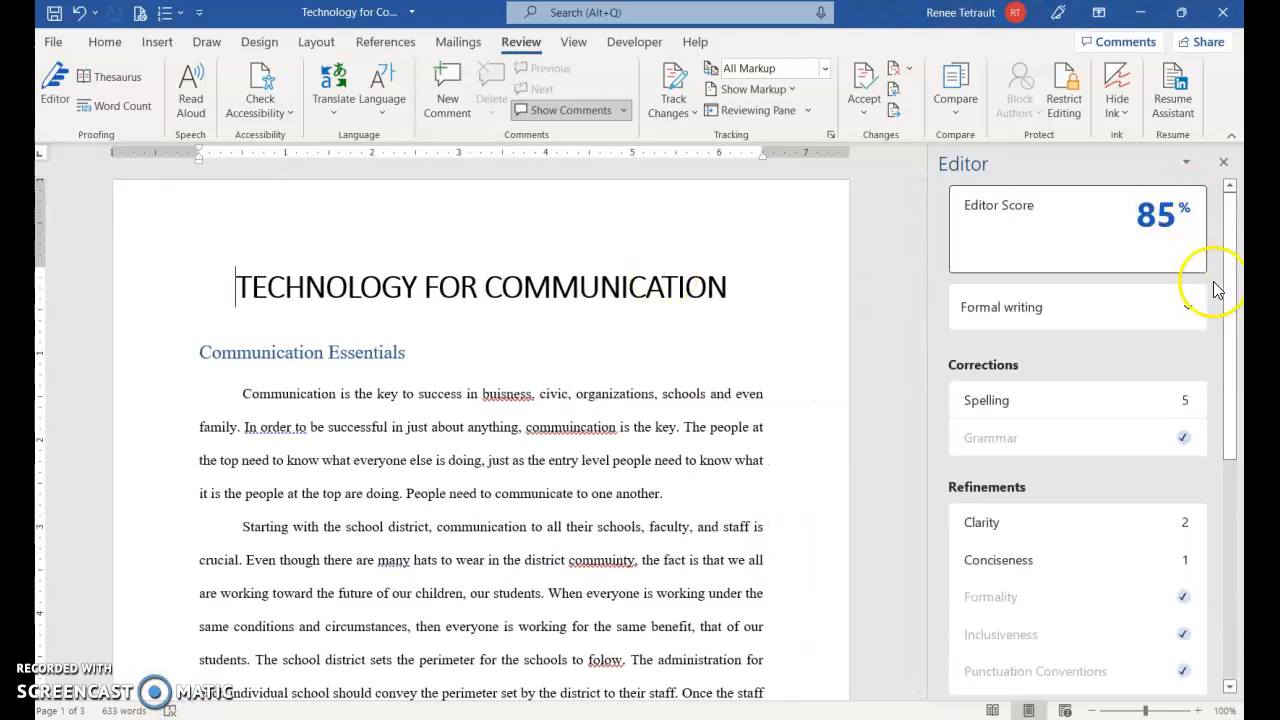
left_click(1064, 406)
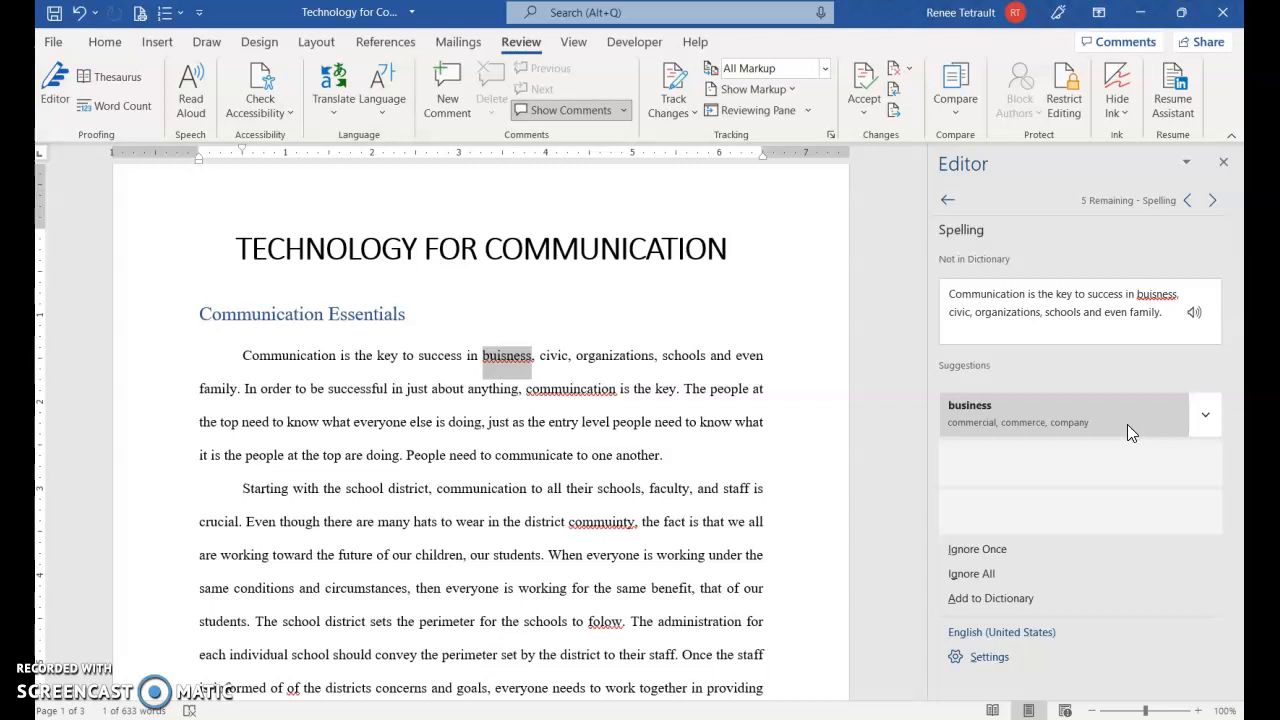
Correct the flagged misspellings to "business", "communication", "community" and "follow", and delete the repeated word "of"
left_click(992, 424)
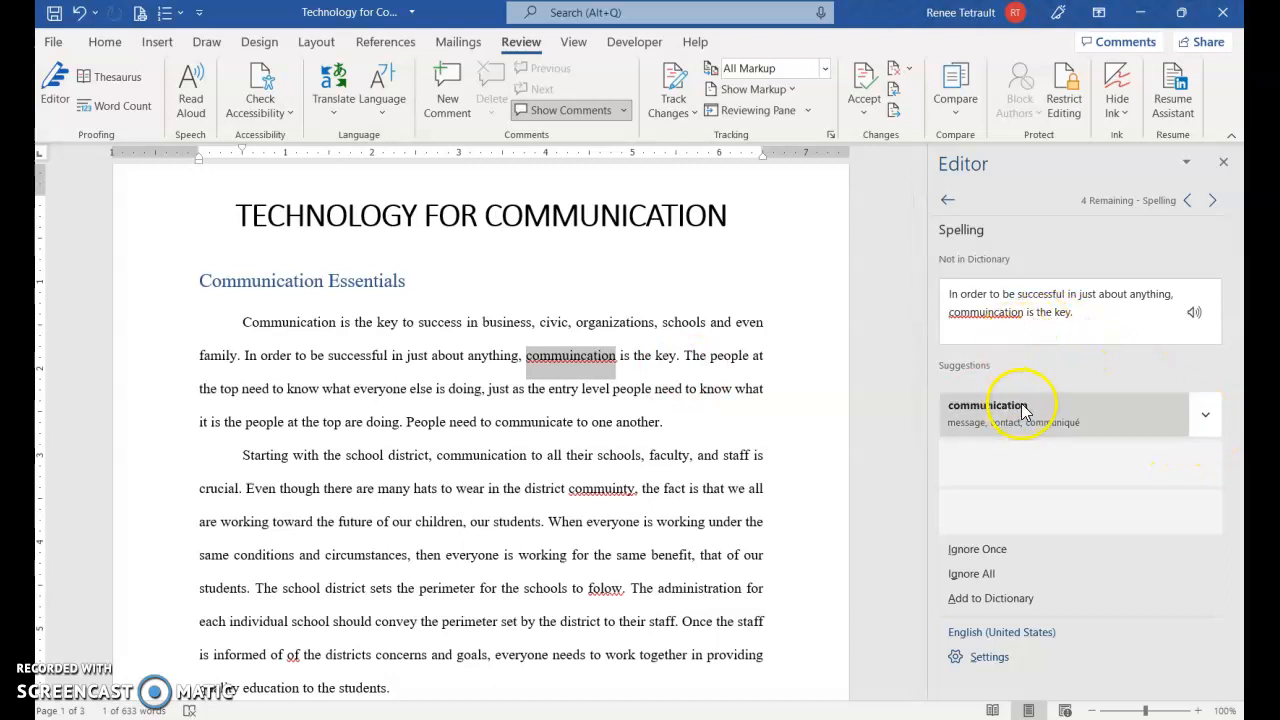
left_click(1200, 416)
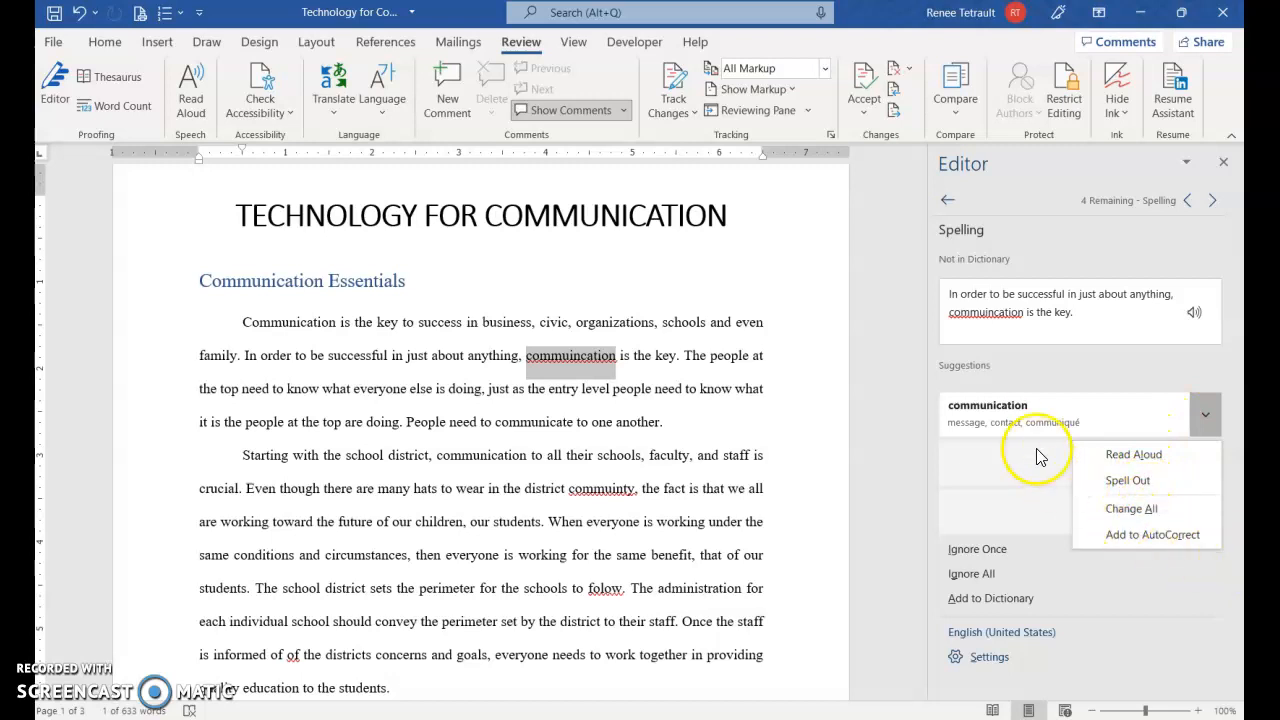
left_click(1025, 422)
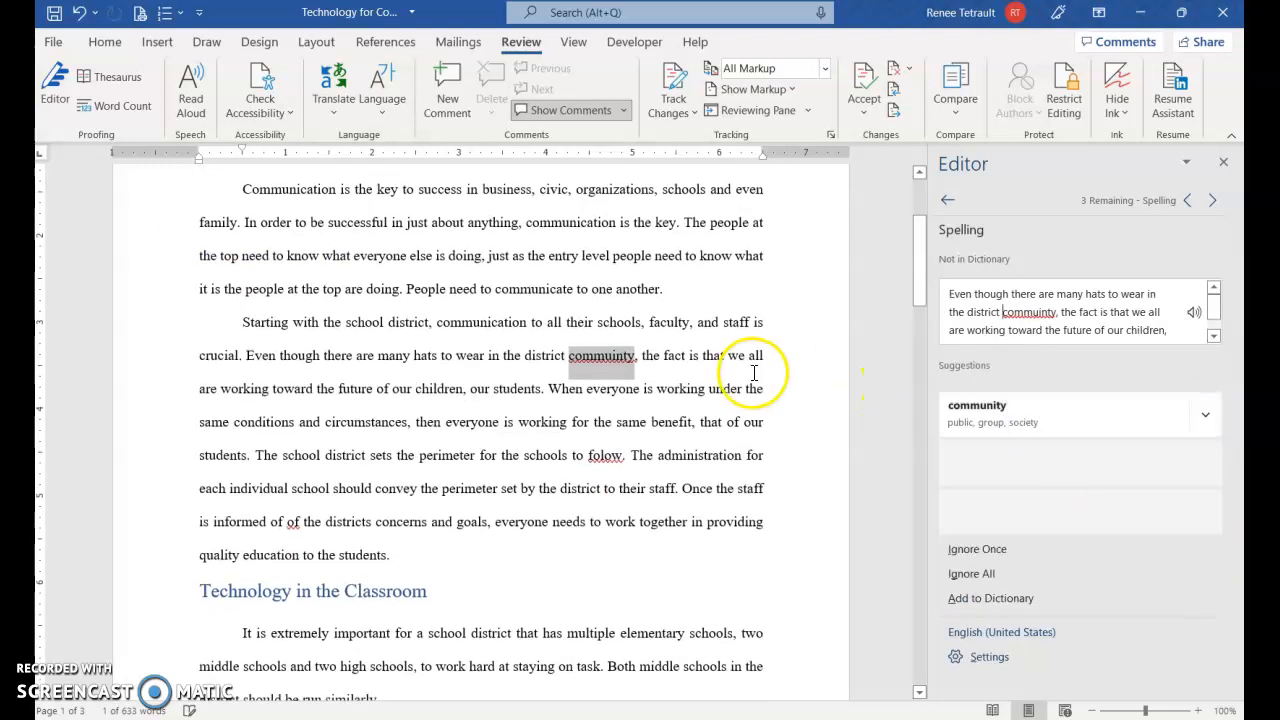
left_click(1040, 422)
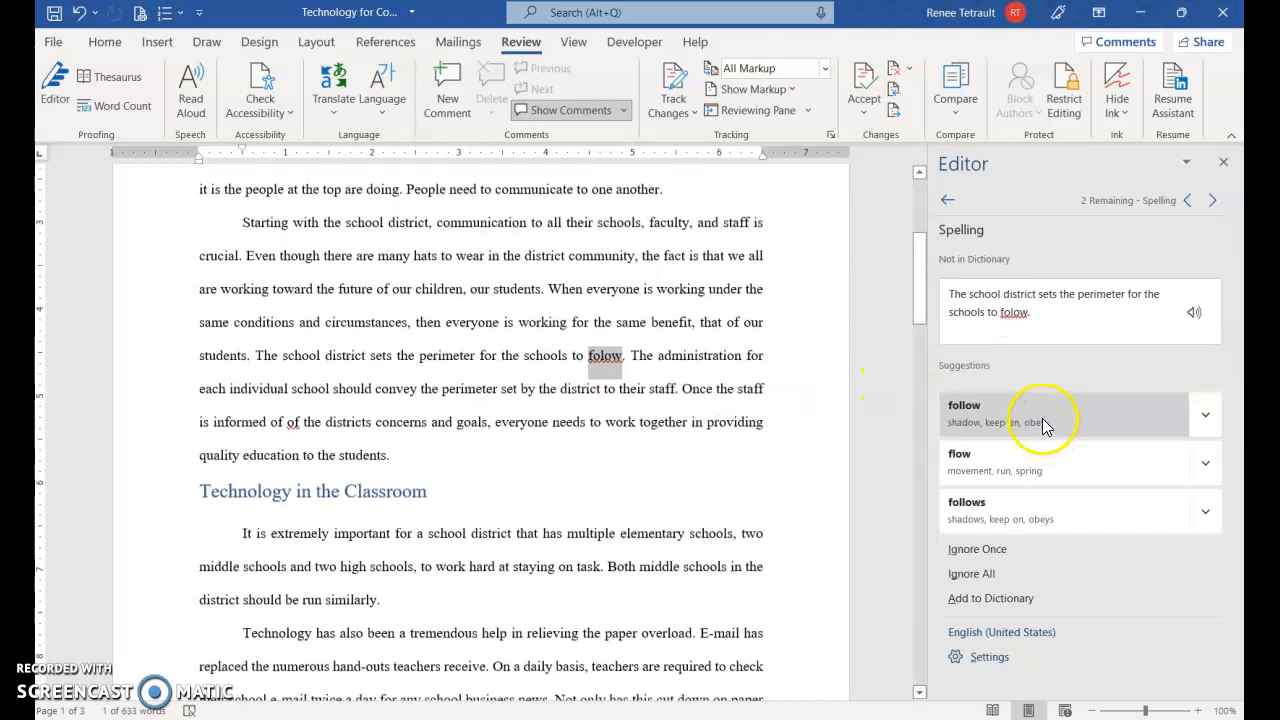
left_click(1042, 422)
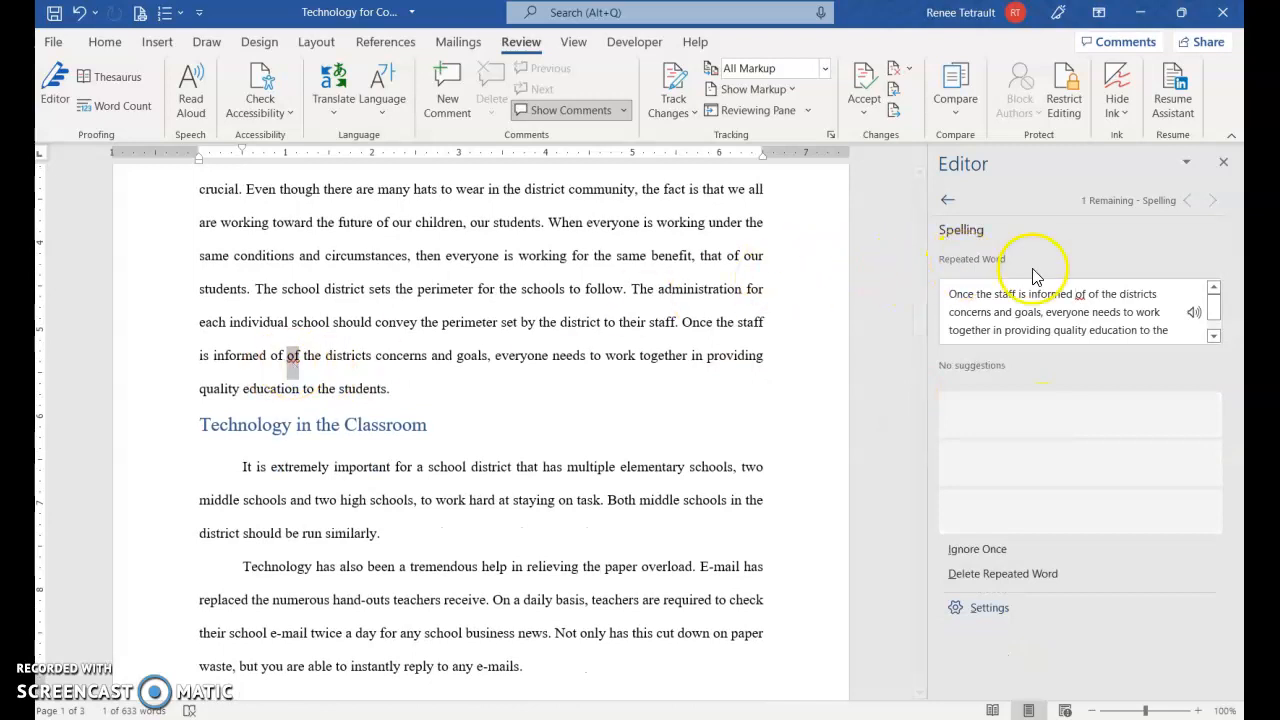
left_click(995, 578)
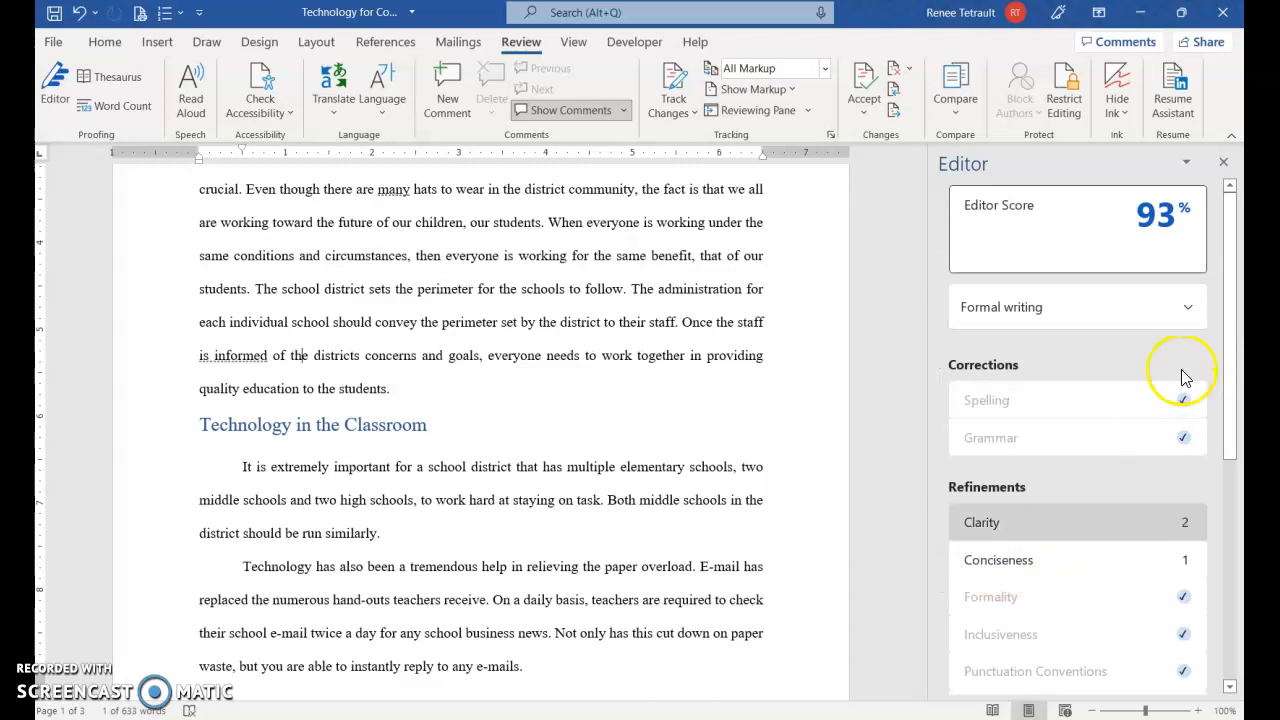
Look through the Editor's refinement and similarity categories, and close the Editor
scroll(1179, 540, "down", 1)
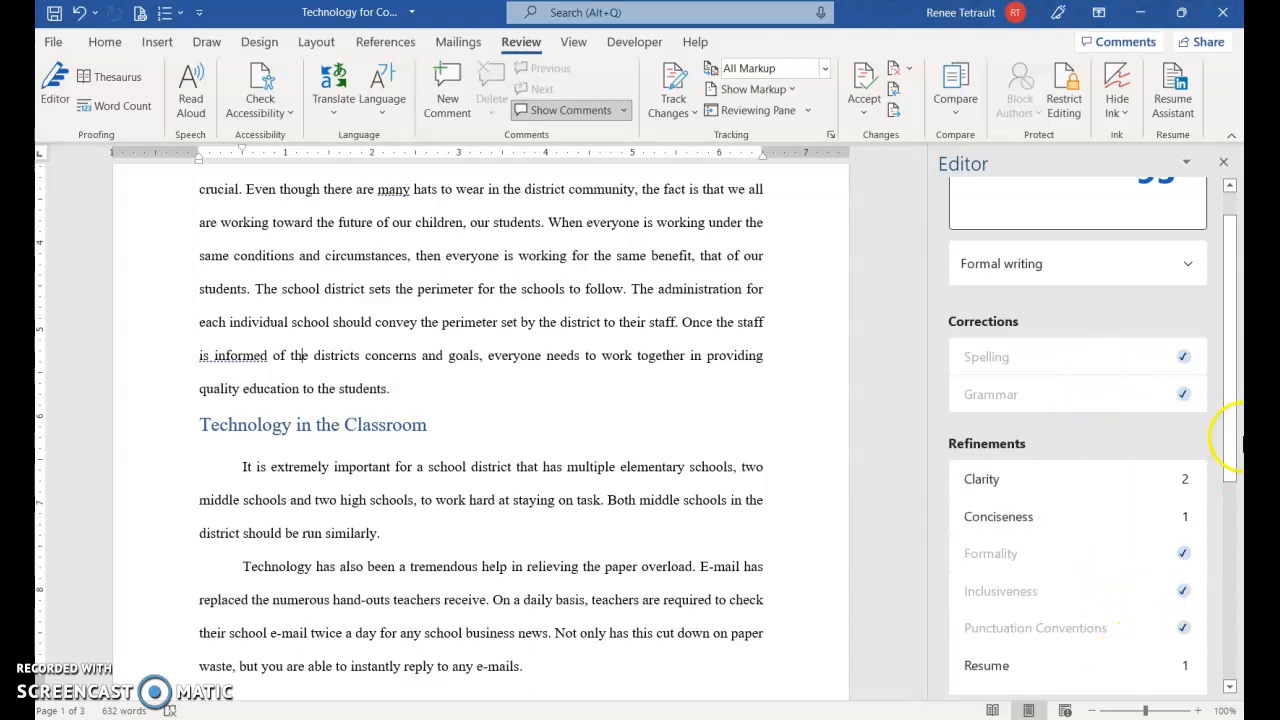
left_click_drag(1237, 434, 1238, 554)
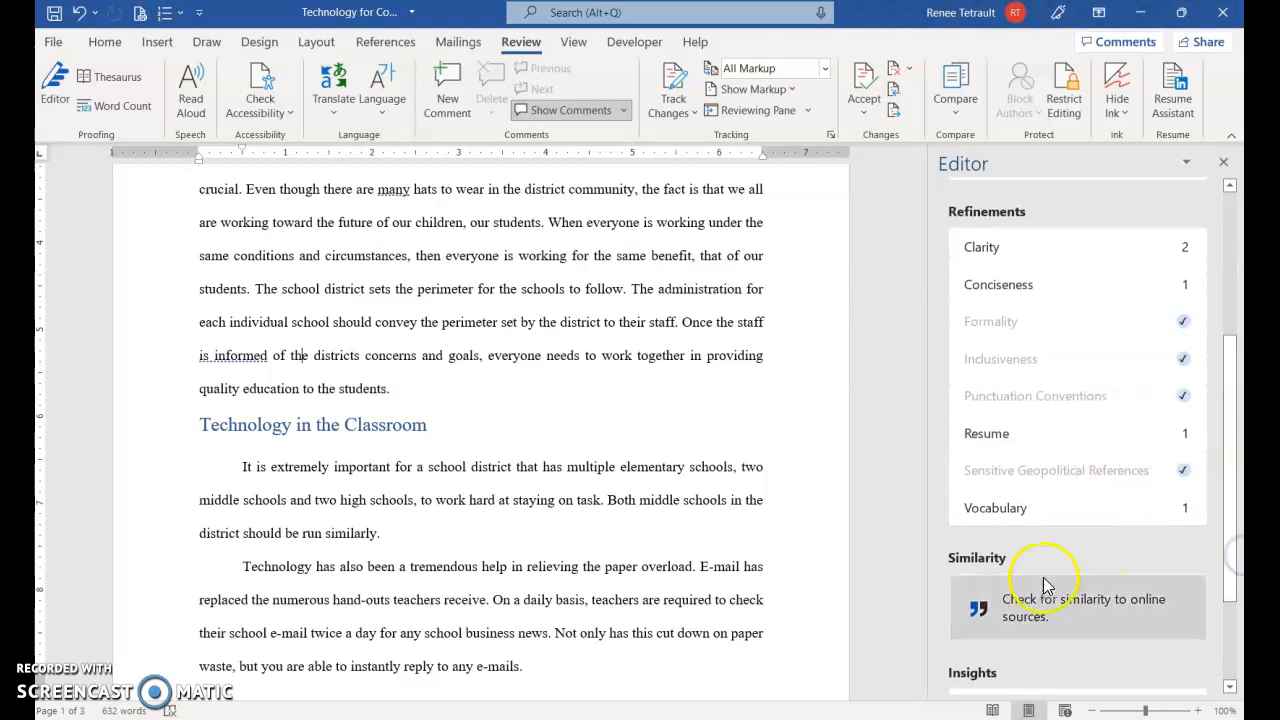
left_click_drag(1231, 460, 1217, 192)
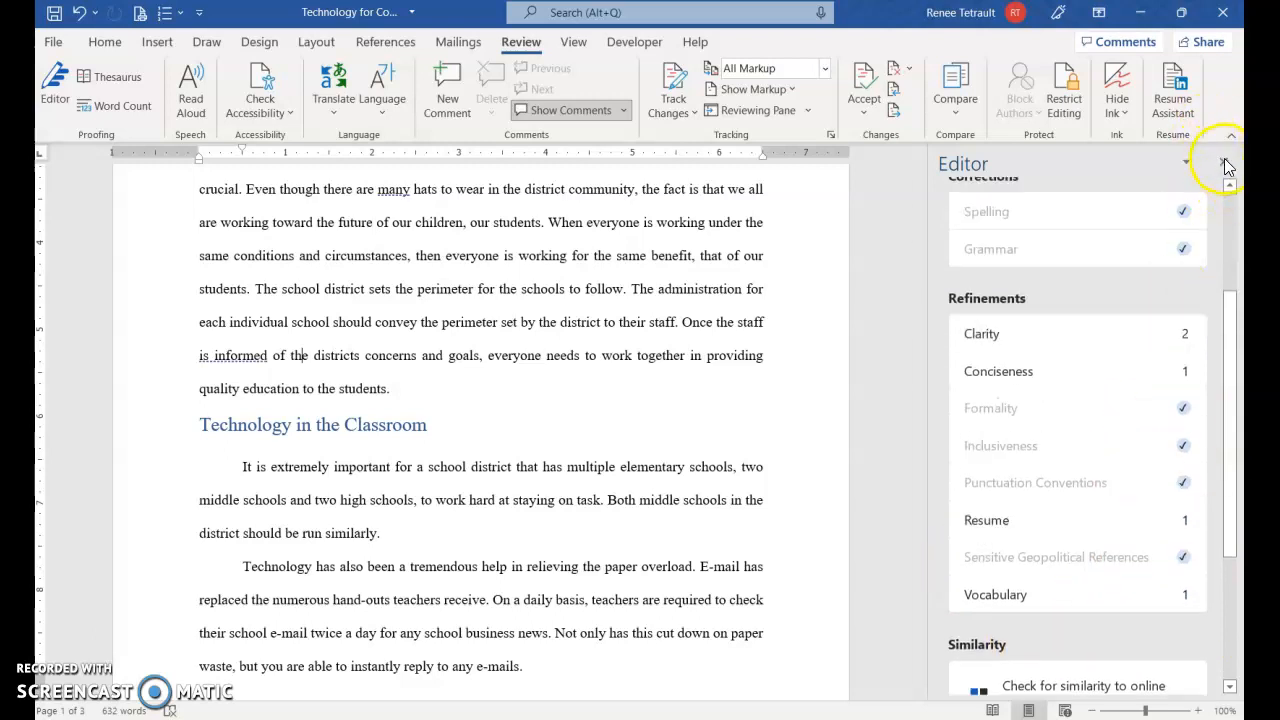
left_click(1226, 164)
Turn the five lines under "Entertainment side of technology includes:" into a bulleted list
scroll(612, 290, "down", 4)
scroll(621, 341, "down", 9)
scroll(616, 321, "down", 1)
left_click(600, 293)
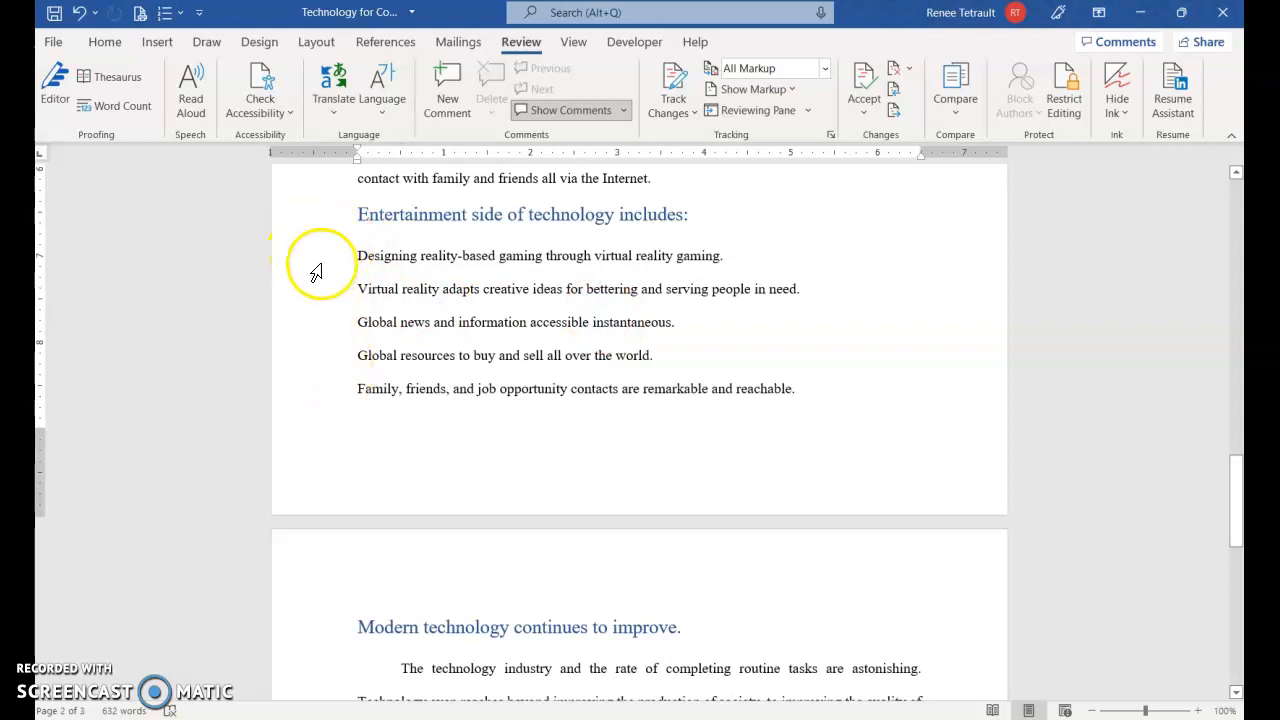
left_click_drag(316, 263, 321, 392)
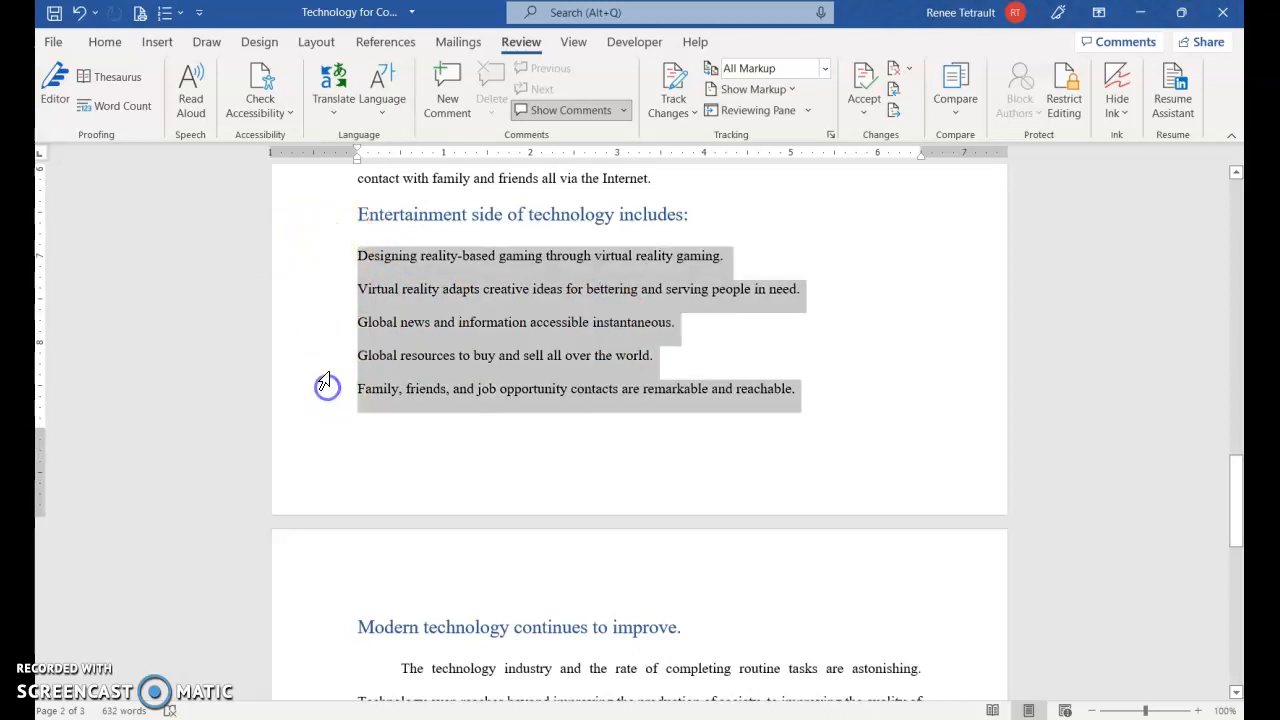
left_click(105, 41)
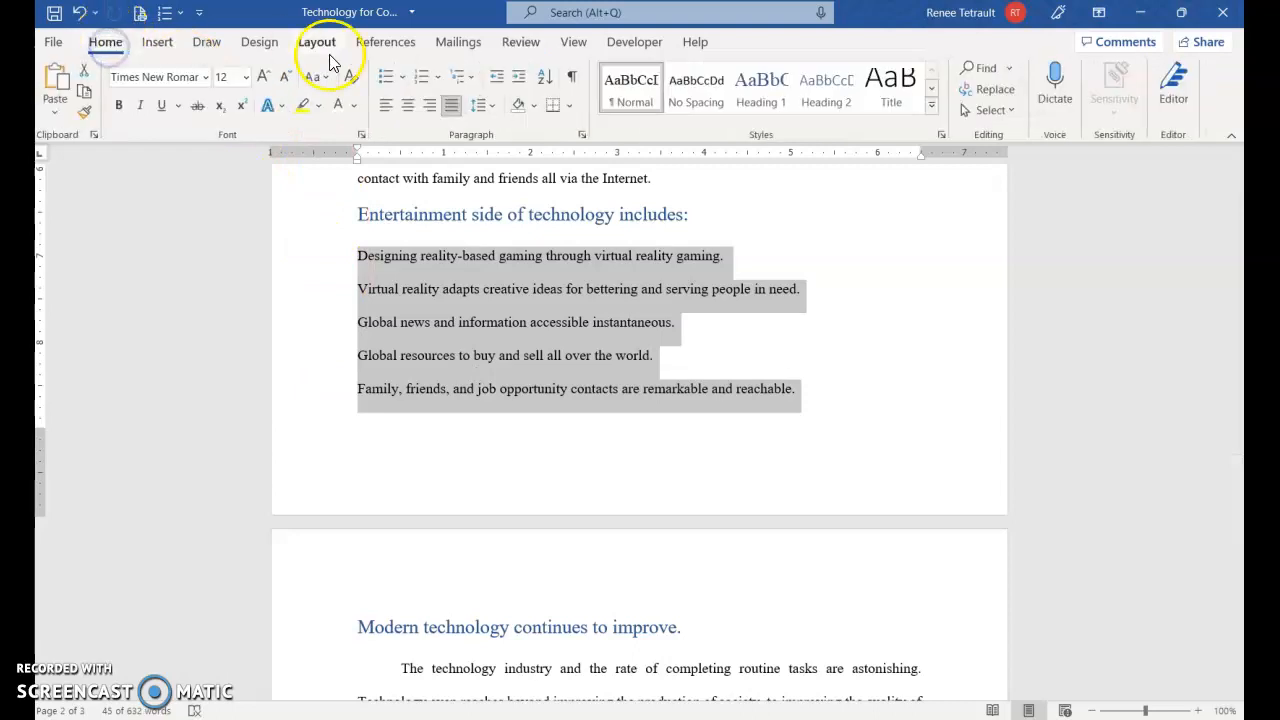
left_click(385, 80)
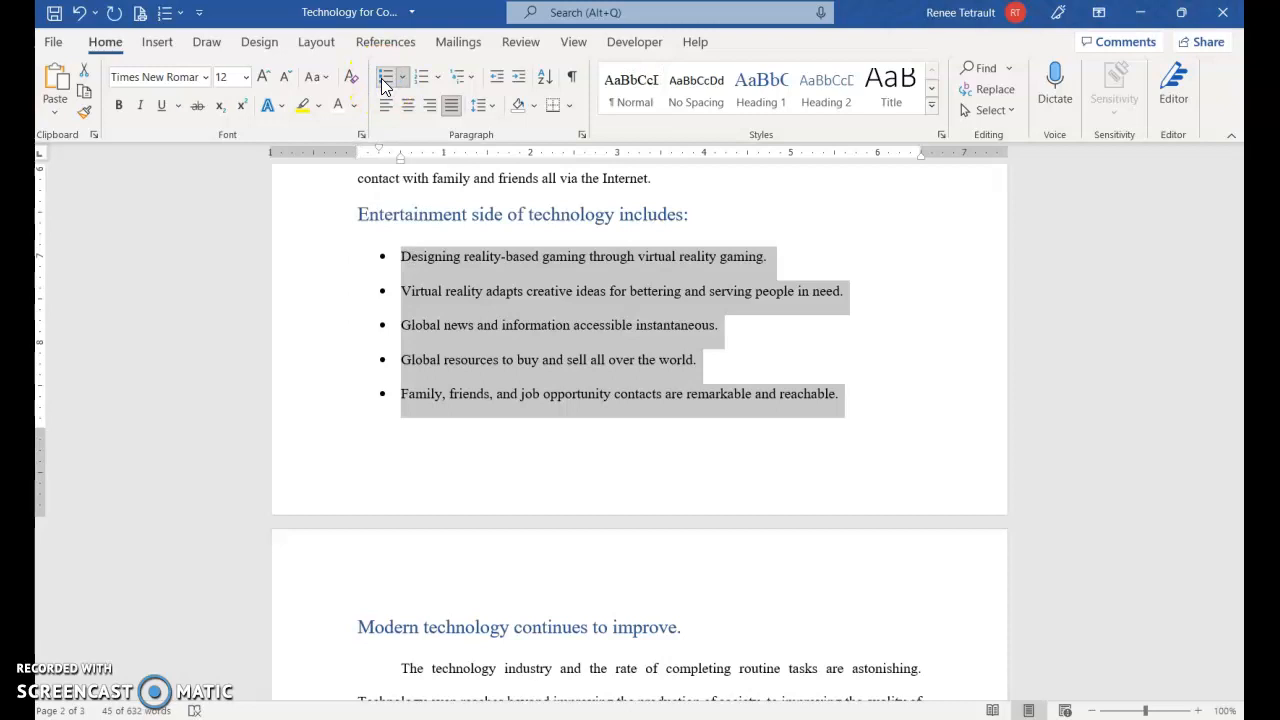
Change the bullets of the Entertainment list to the check mark symbol from the bullet library
left_click(400, 77)
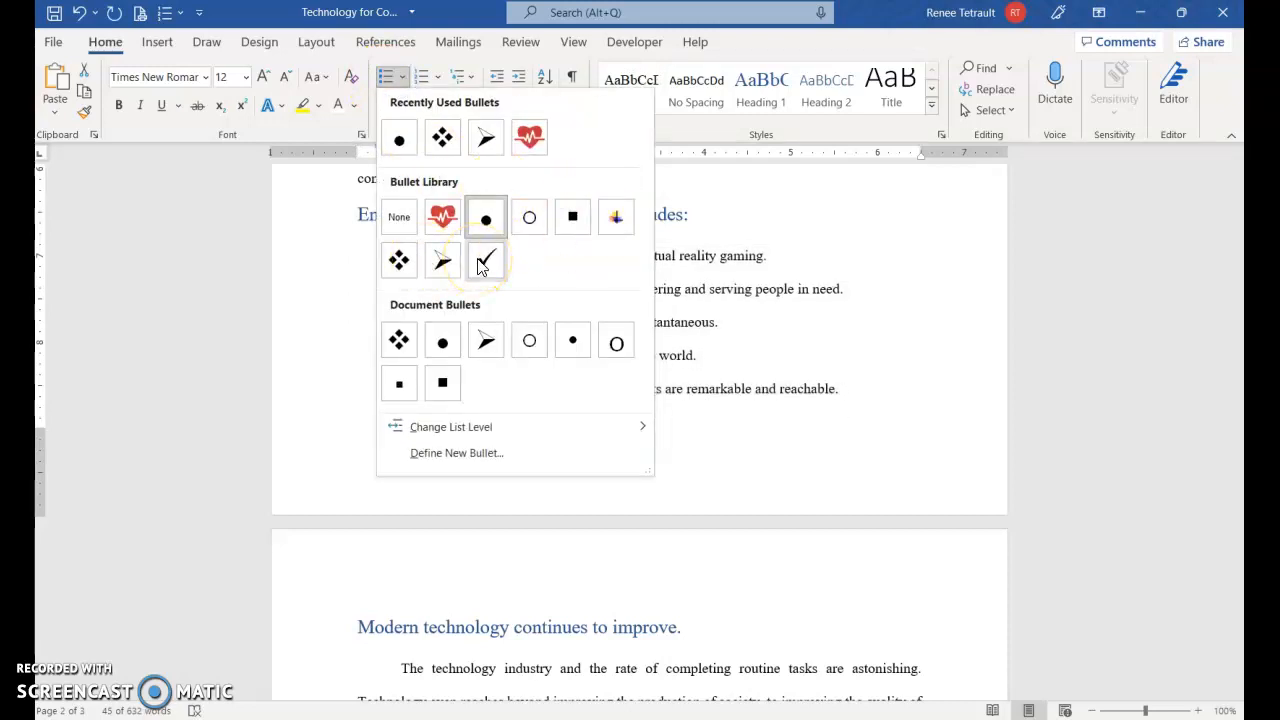
left_click(698, 383)
scroll(500, 371, "down", 5)
scroll(514, 314, "up", 5)
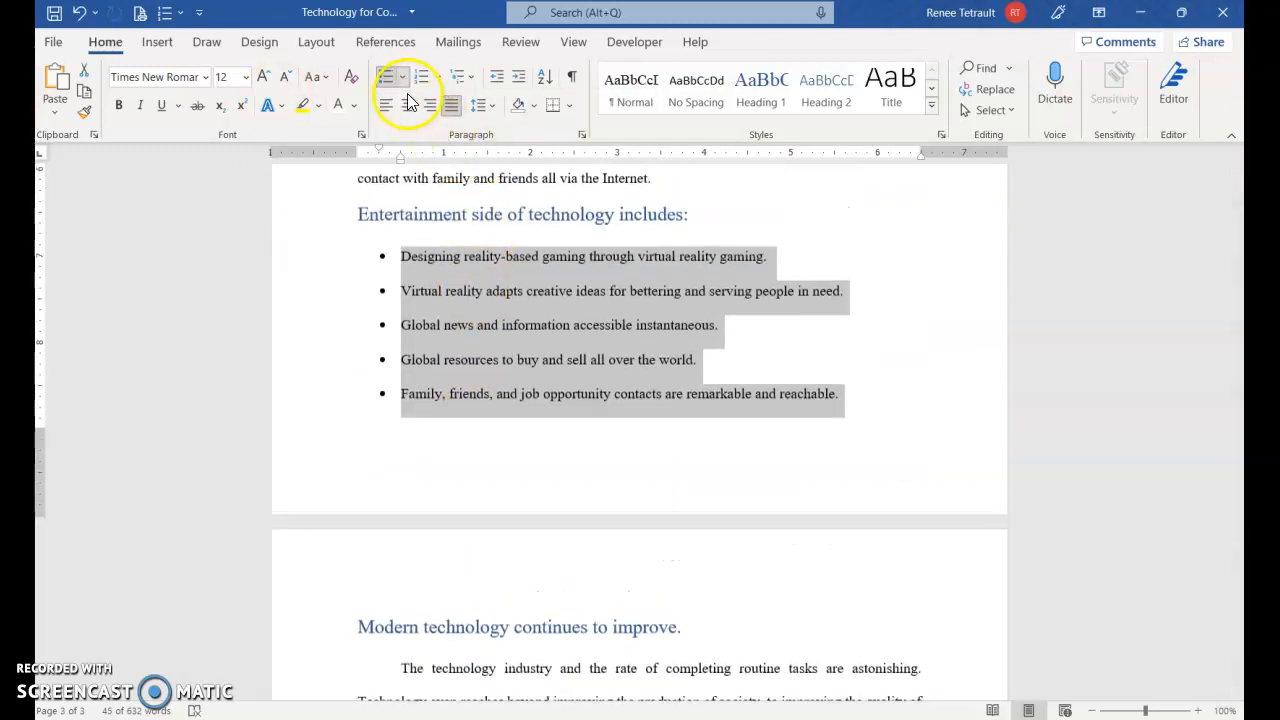
left_click(405, 80)
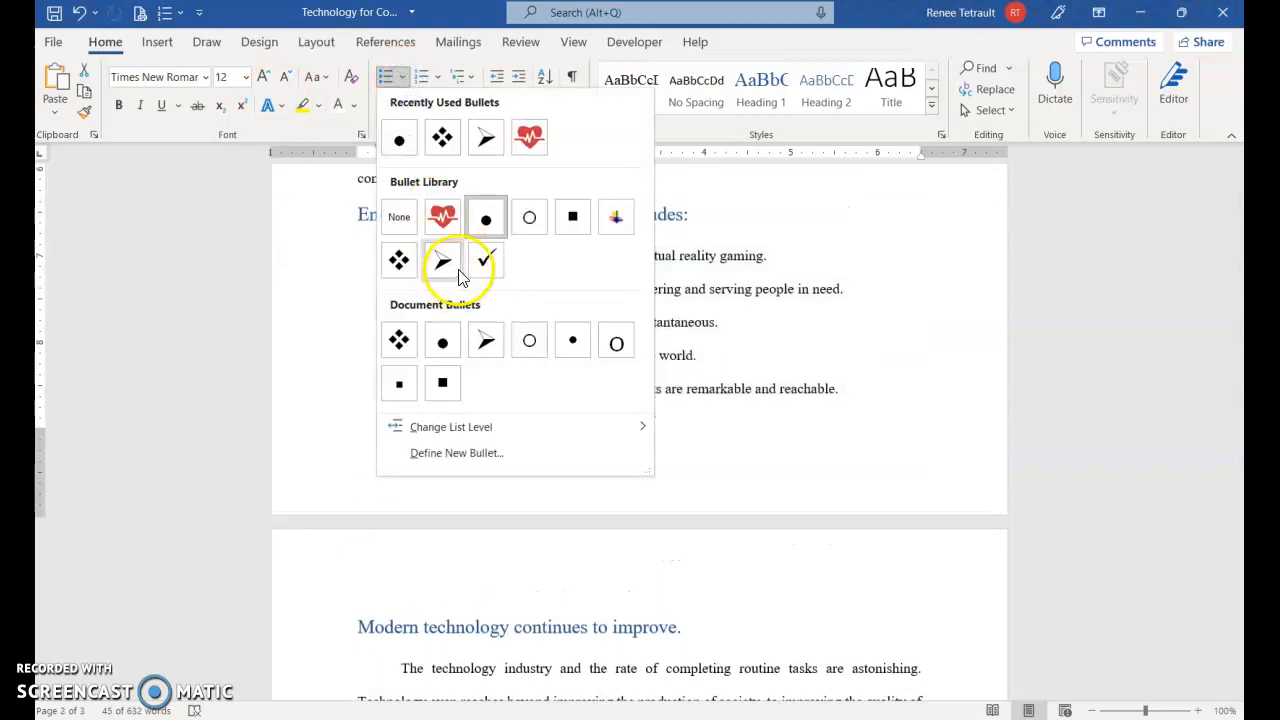
left_click(487, 265)
Turn the four lines under "Technology provides a continuous opportunity for:" into a check mark bulleted list
scroll(427, 334, "down", 5)
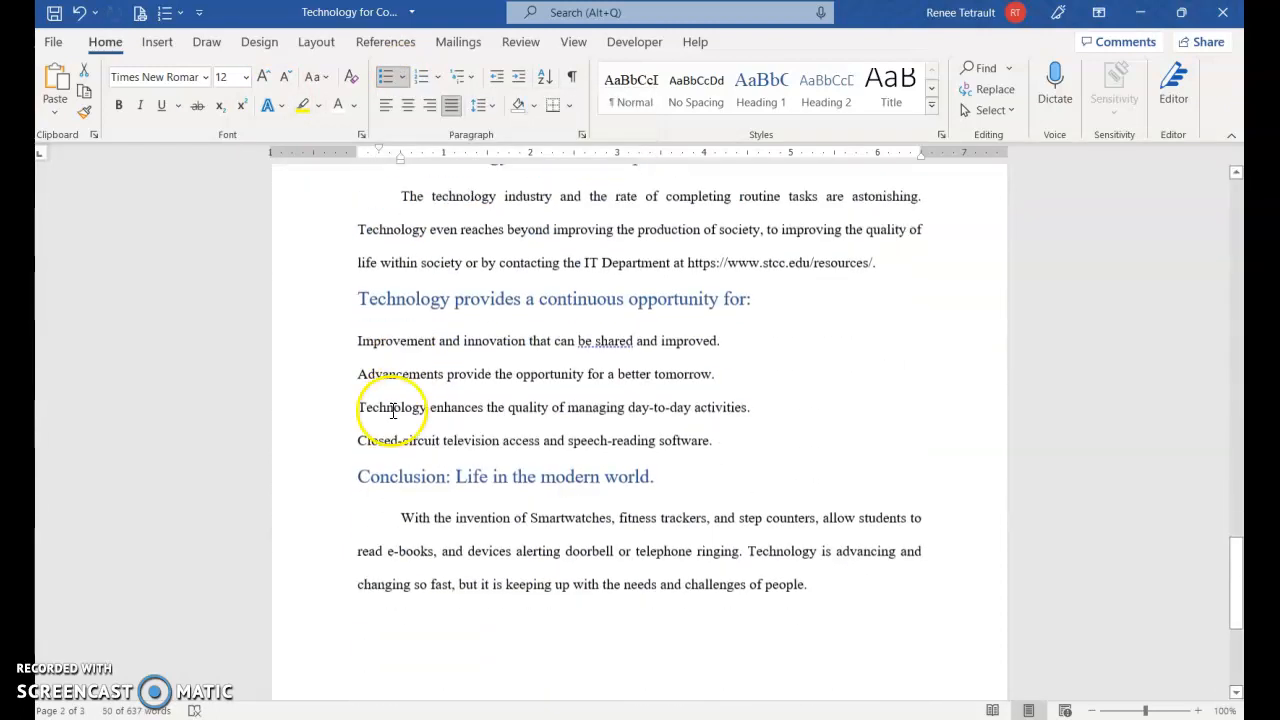
left_click_drag(329, 368, 324, 428)
key("shift+Up")
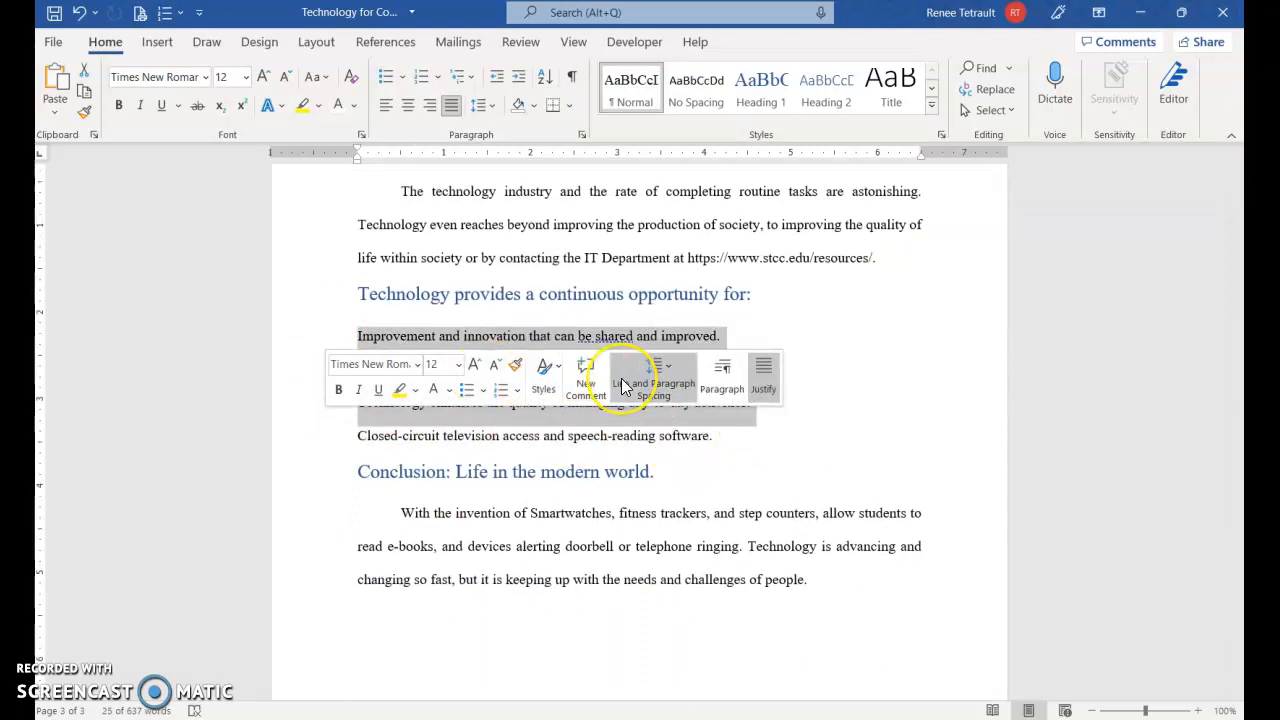
key("shift+Down")
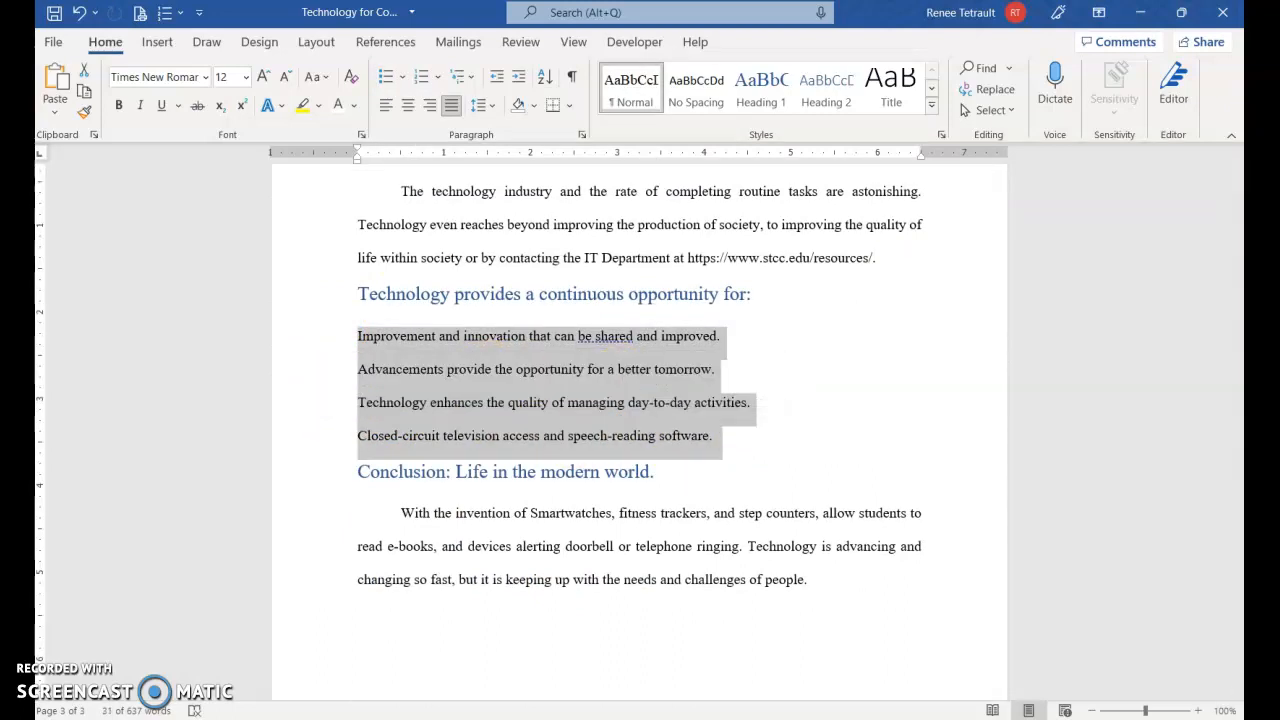
left_click(385, 78)
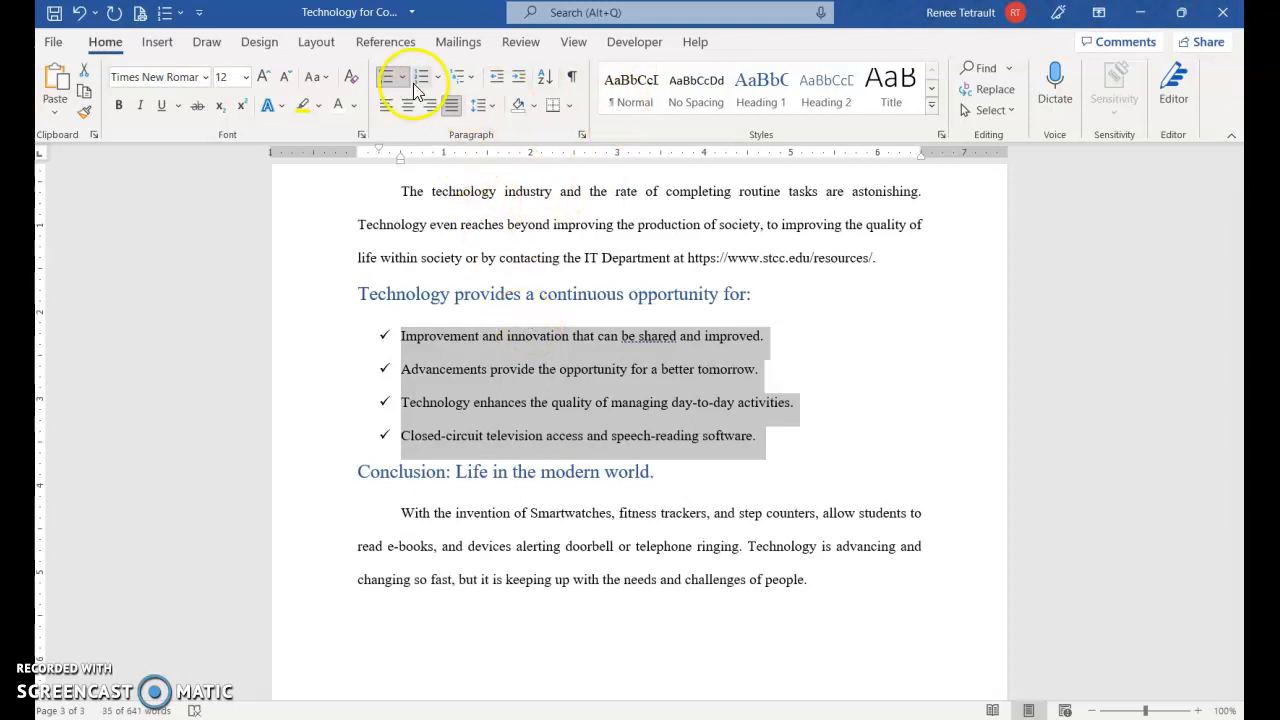
Convert the "Technology provides a continuous opportunity for:" list and the five-item "Entertainment side of technology includes:" list to numbered lists
left_click(420, 80)
scroll(520, 320, "up", 8)
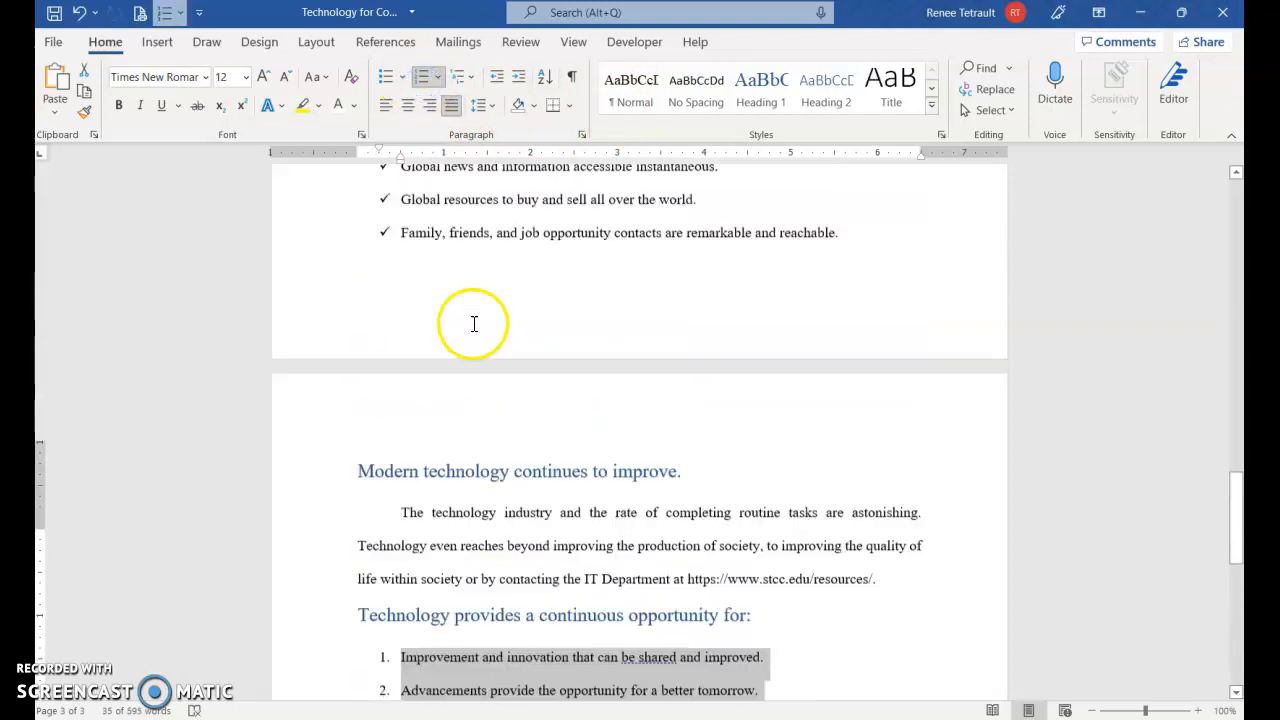
left_click_drag(322, 418, 333, 500)
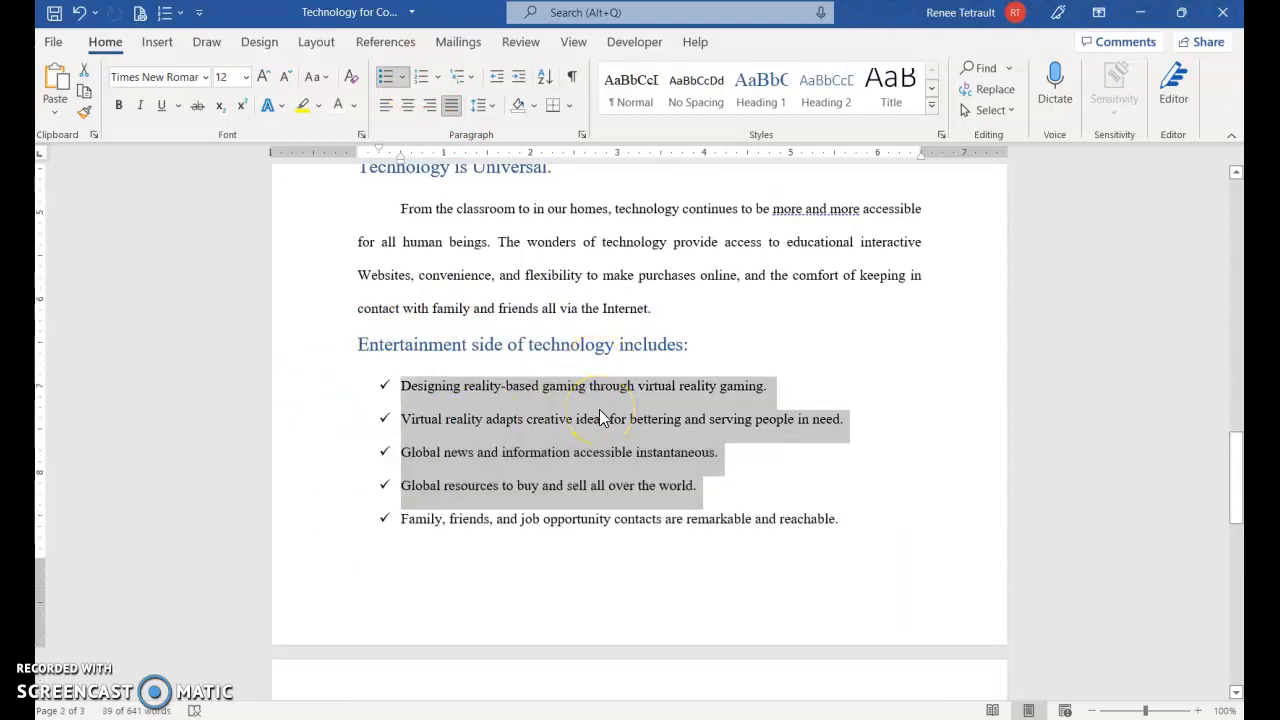
key("shift+Down")
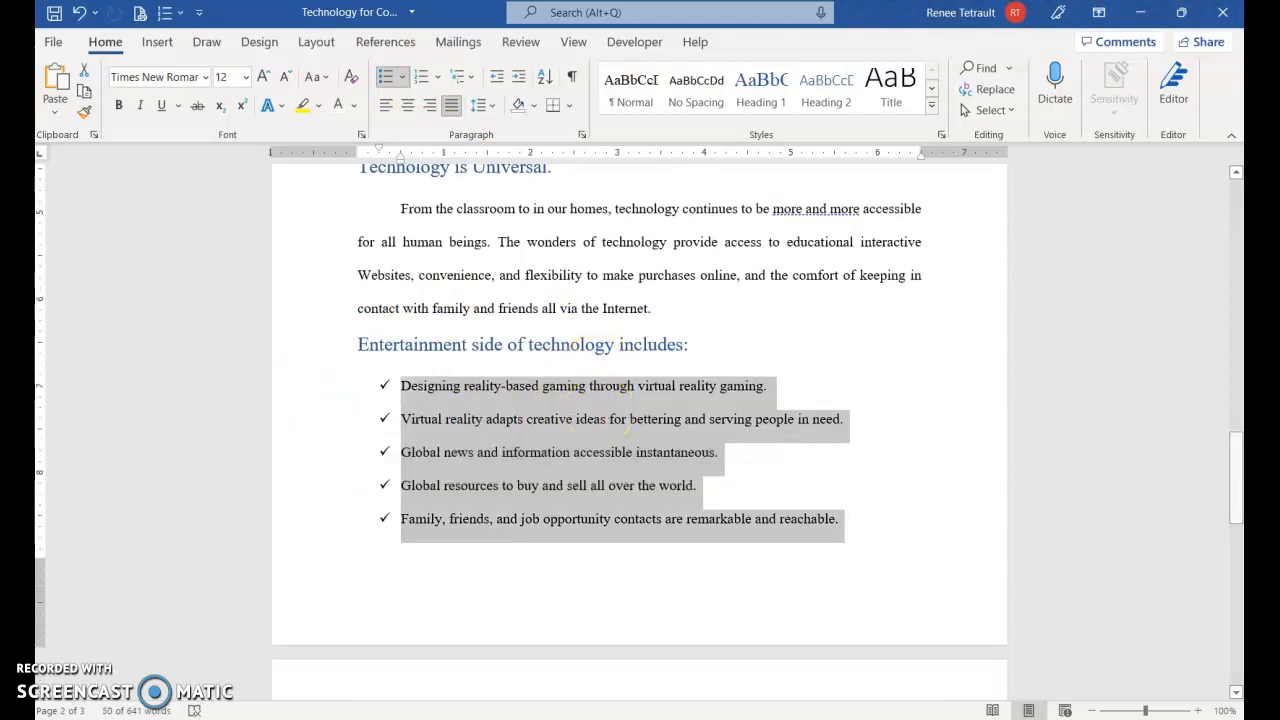
left_click(421, 77)
scroll(694, 450, "down", 6)
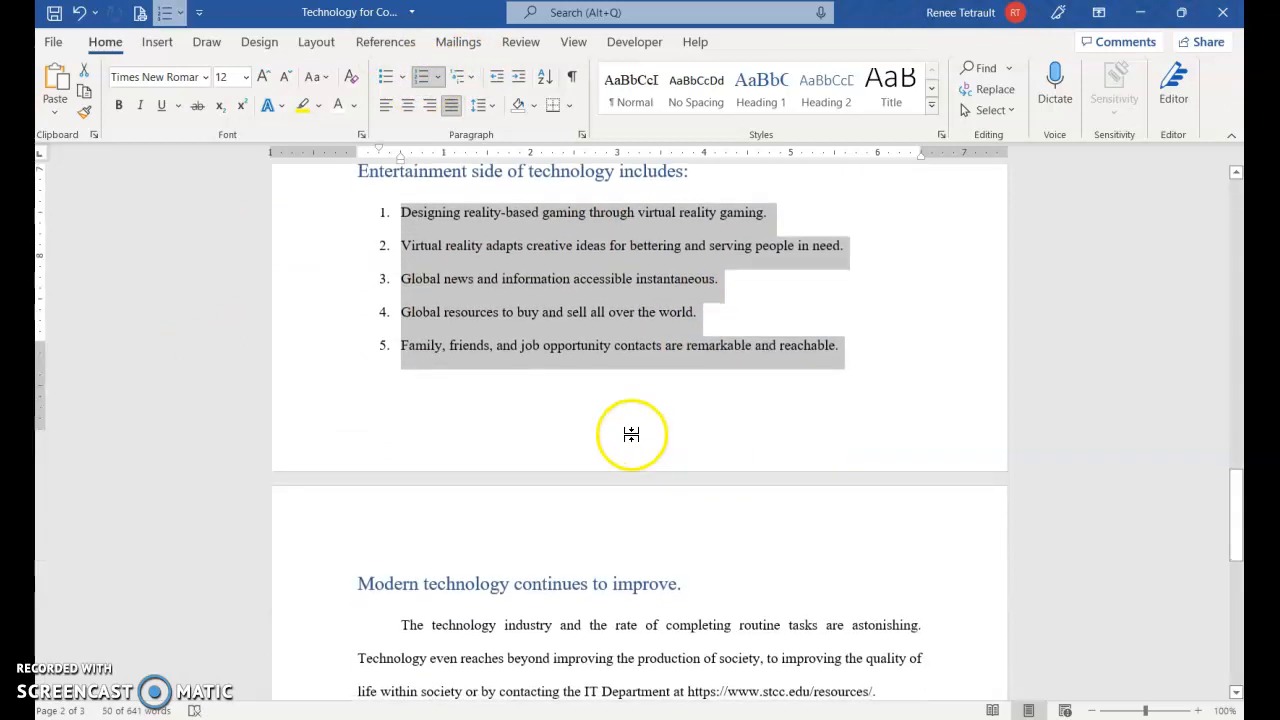
scroll(540, 330, "up", 4)
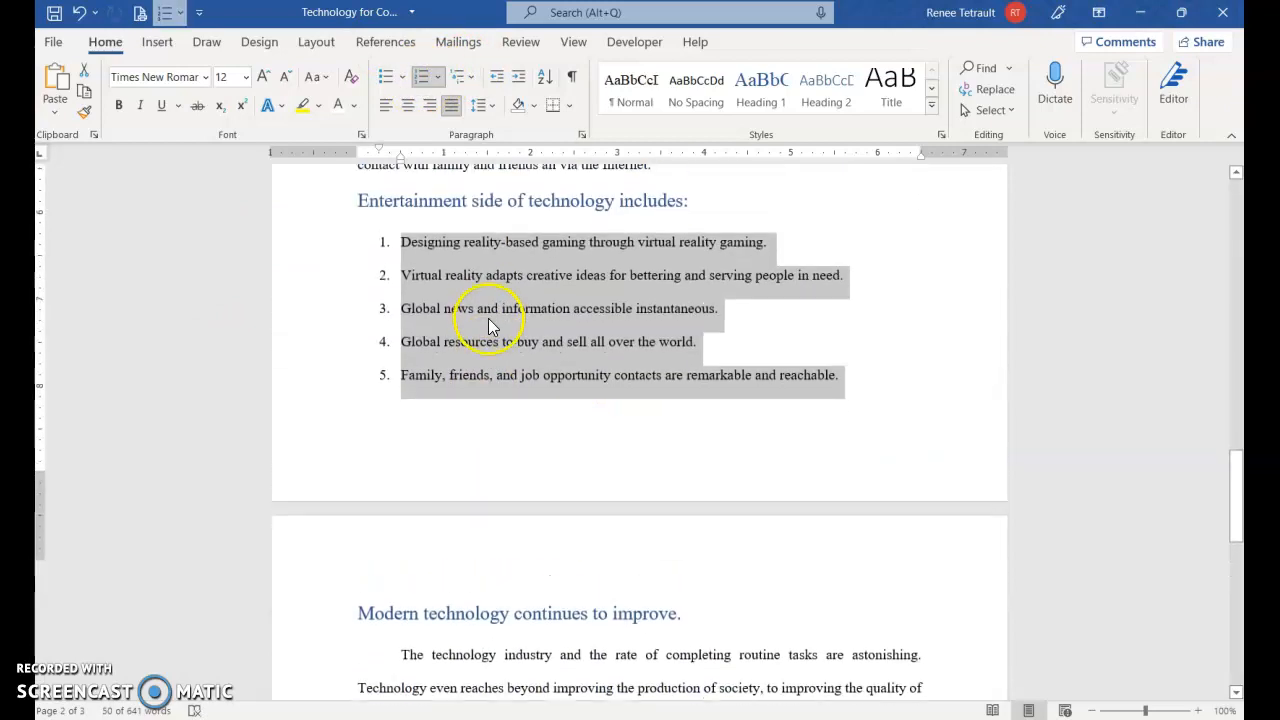
Make the numbering of the "Technology provides a continuous opportunity for:" list continue from the Entertainment list
scroll(495, 370, "down", 4)
scroll(508, 412, "down", 3)
left_click(497, 431)
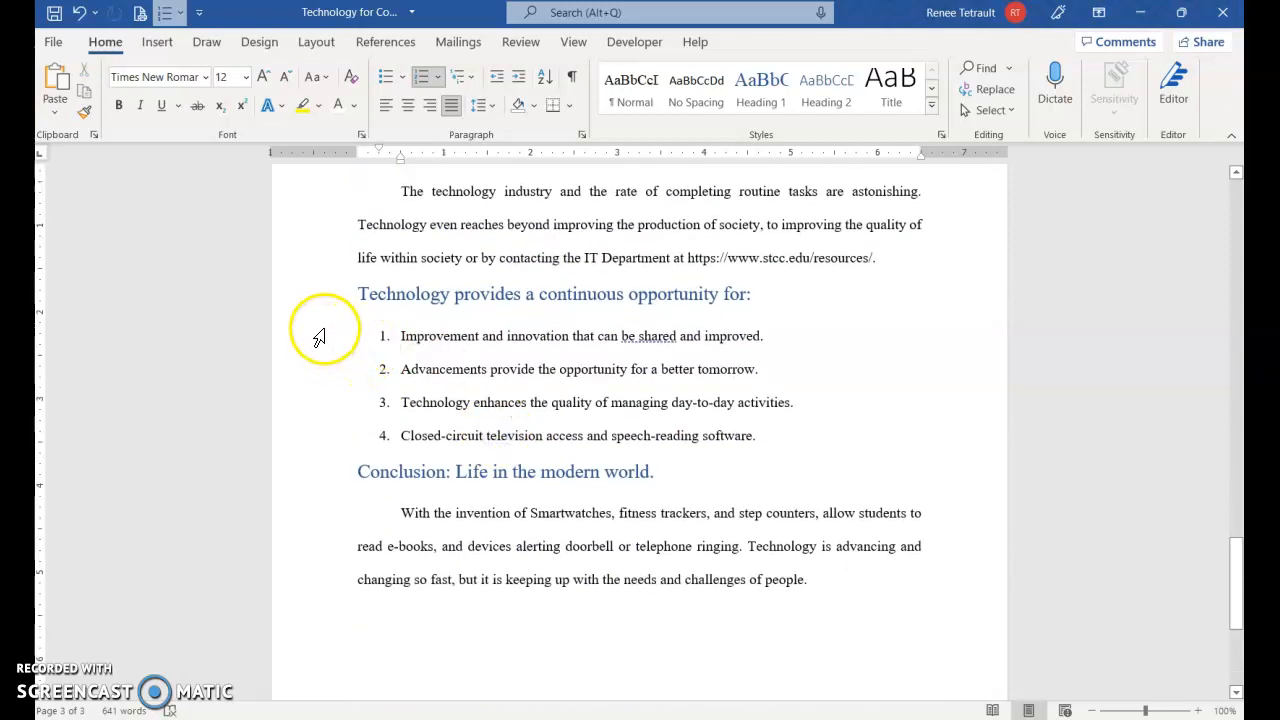
left_click_drag(323, 343, 386, 437)
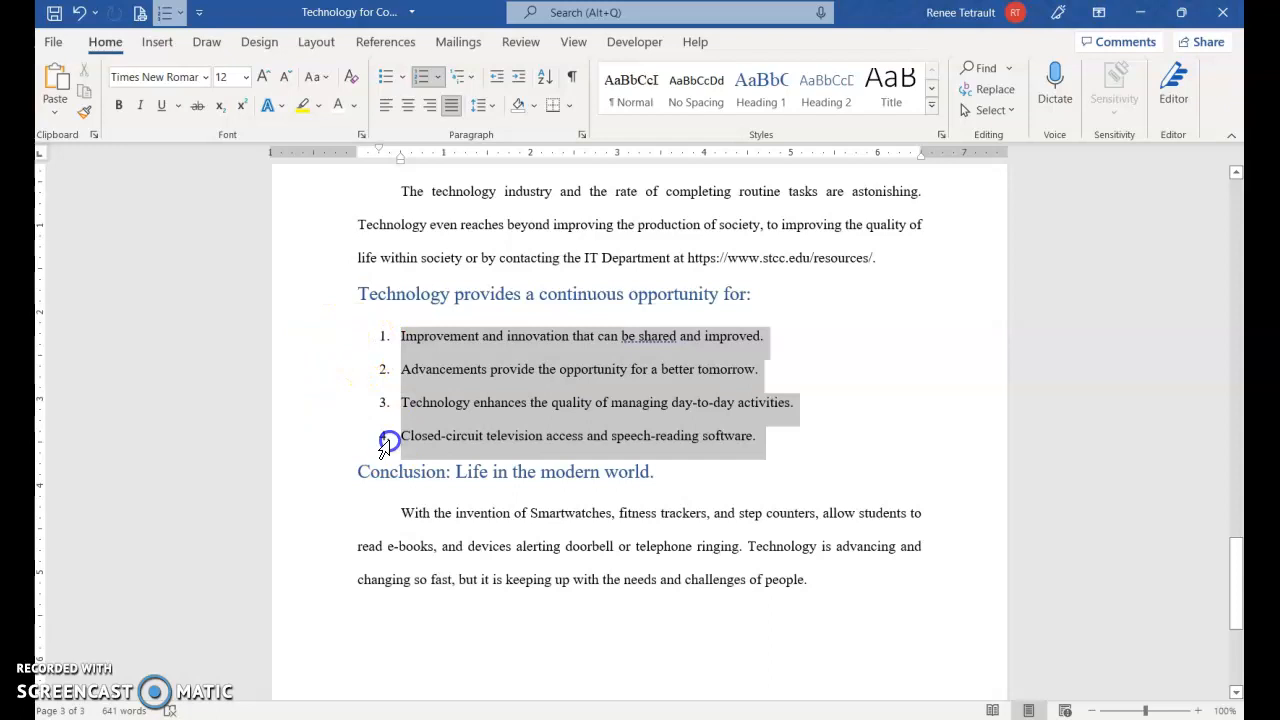
right_click(472, 433)
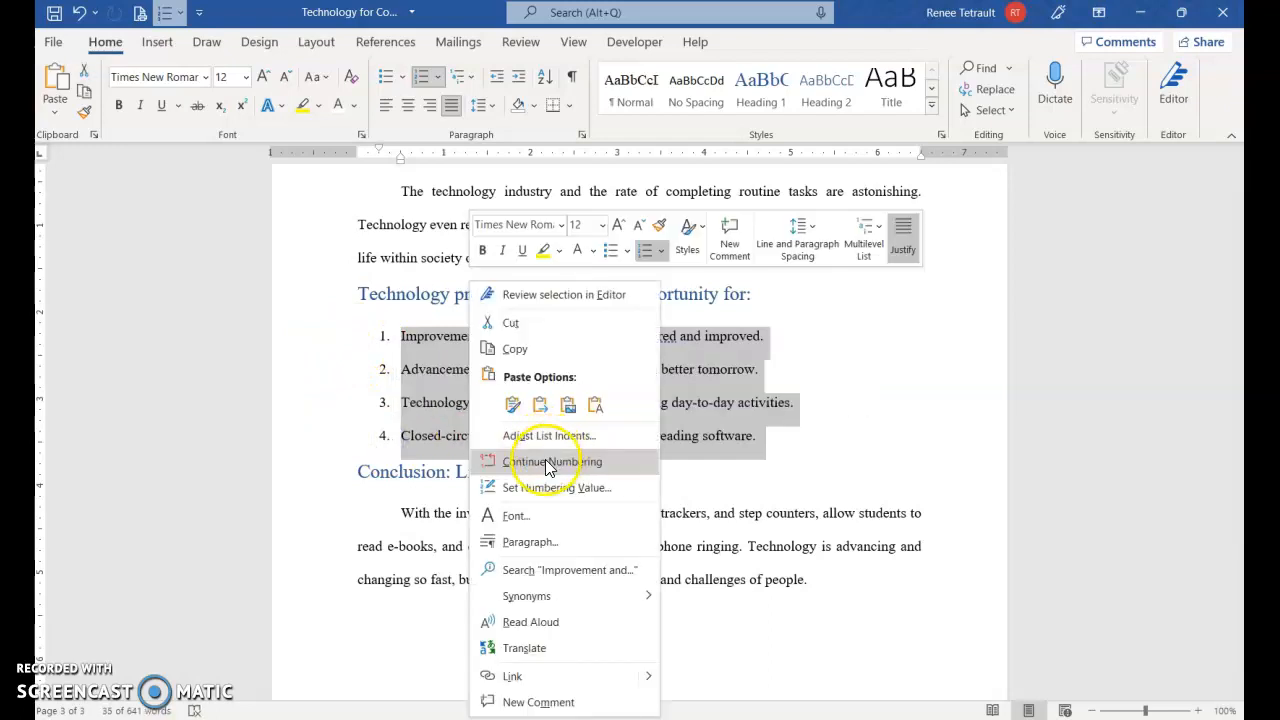
left_click(548, 461)
scroll(512, 447, "up", 5)
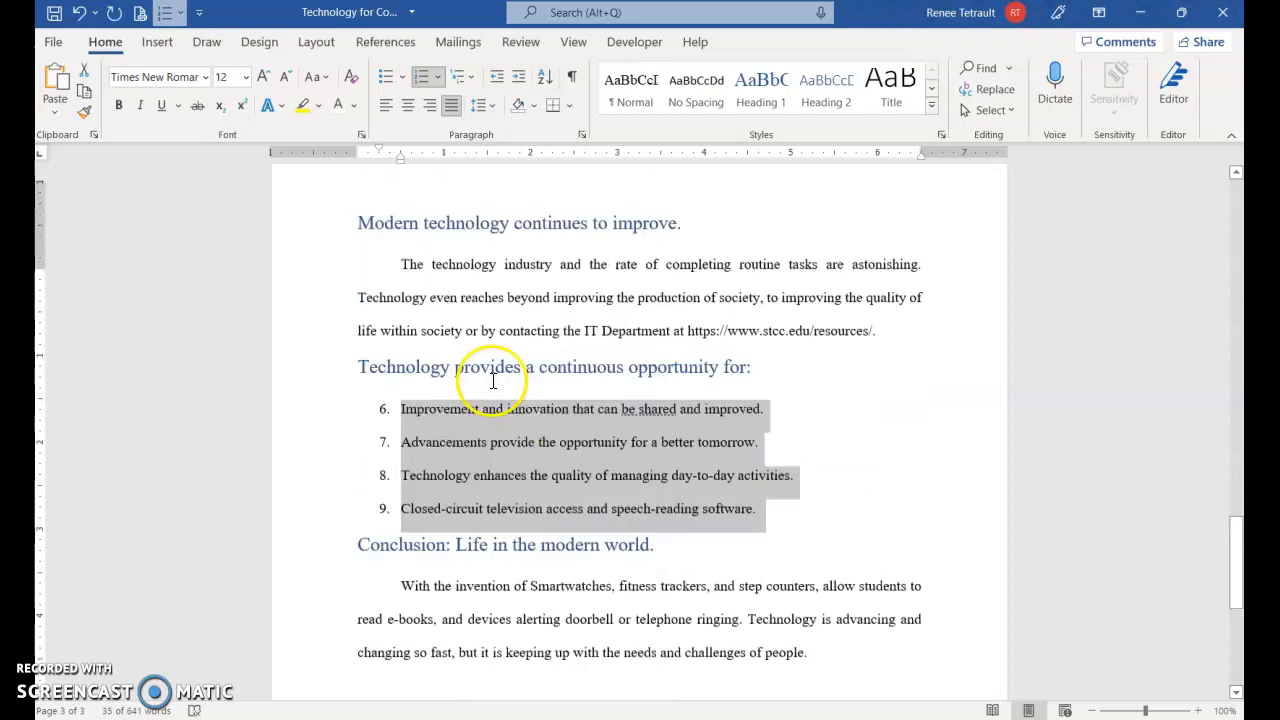
scroll(449, 286, "down", 4)
Restart the "Technology provides a continuous opportunity for:" list at 1 and change it back to bullets
scroll(458, 524, "down", 1)
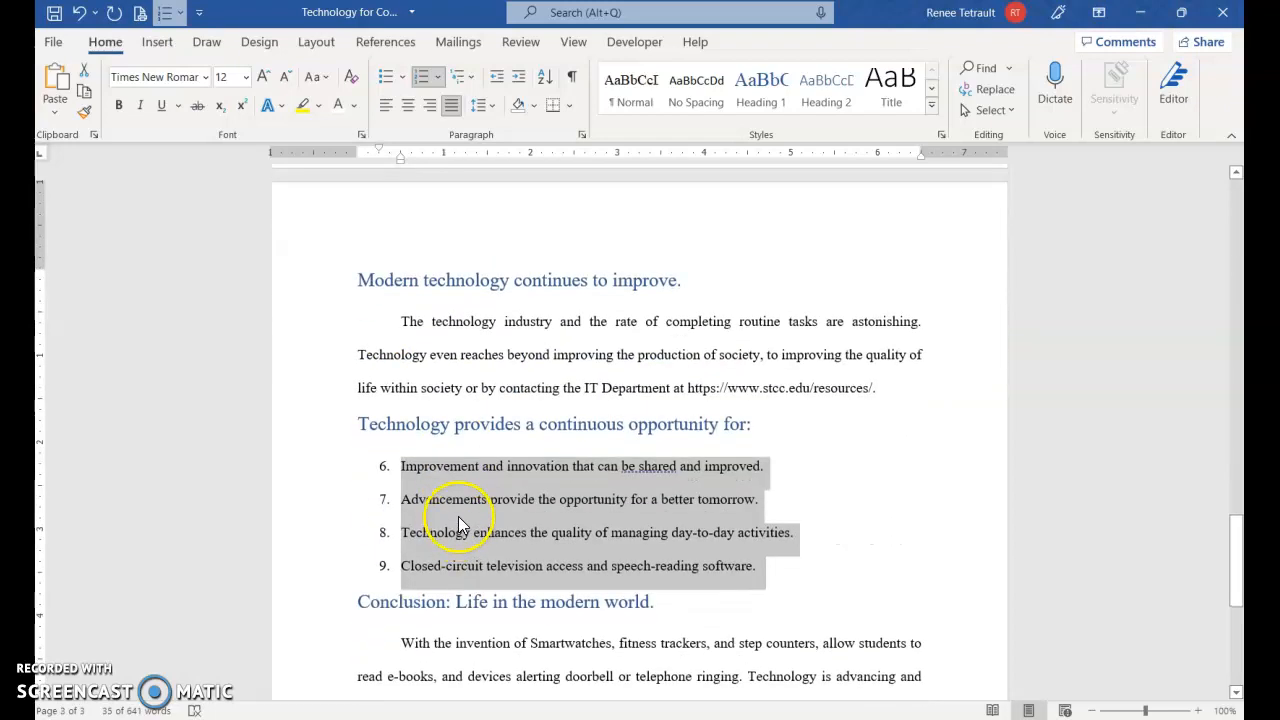
right_click(463, 506)
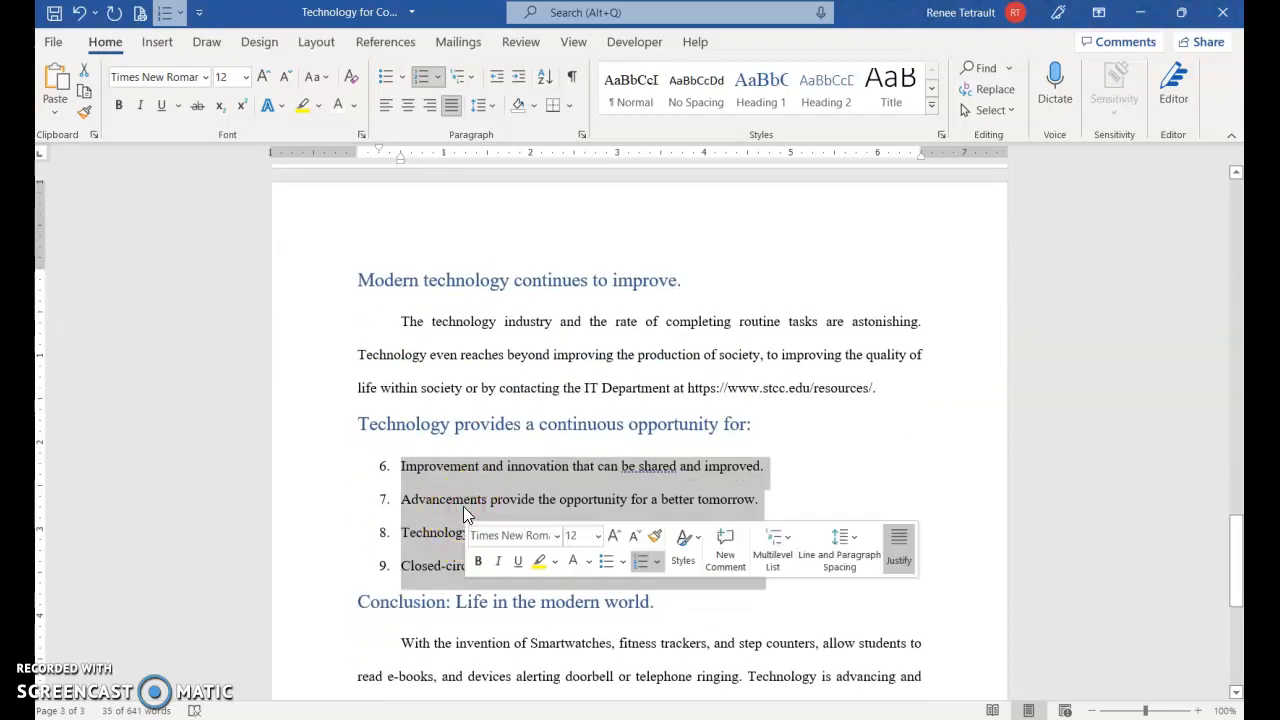
left_click(512, 229)
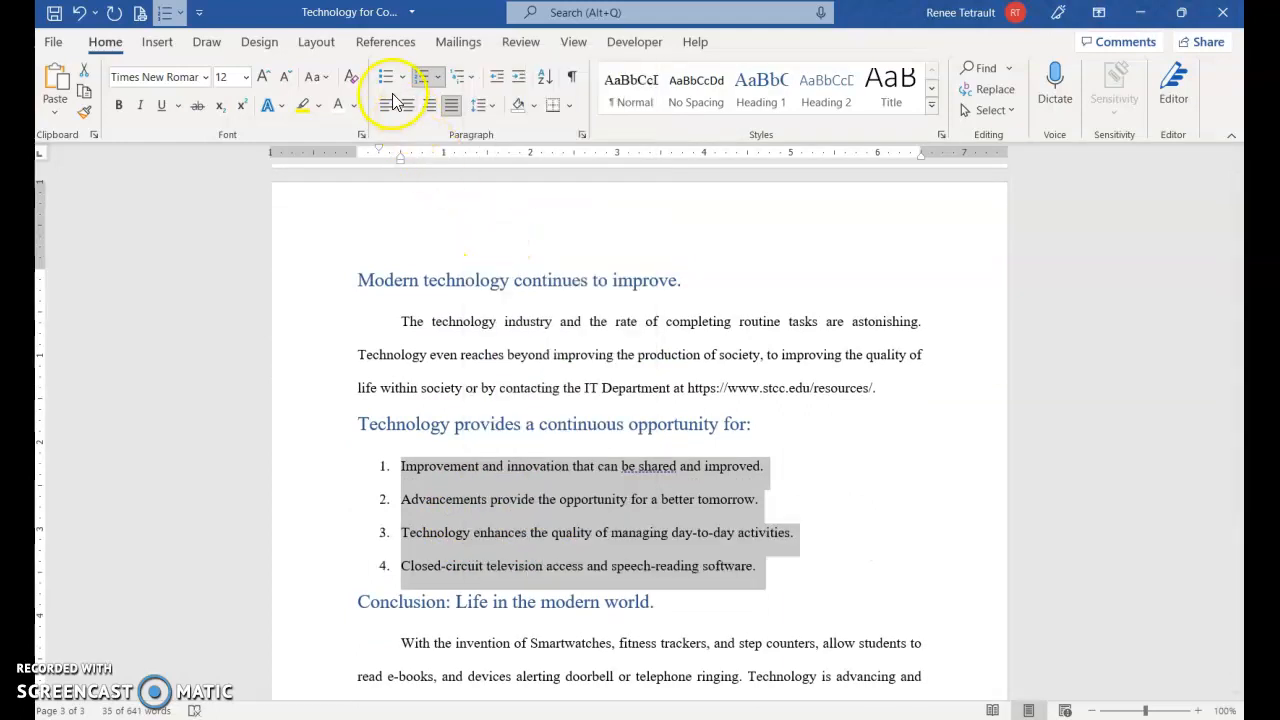
scroll(428, 385, "up", 4)
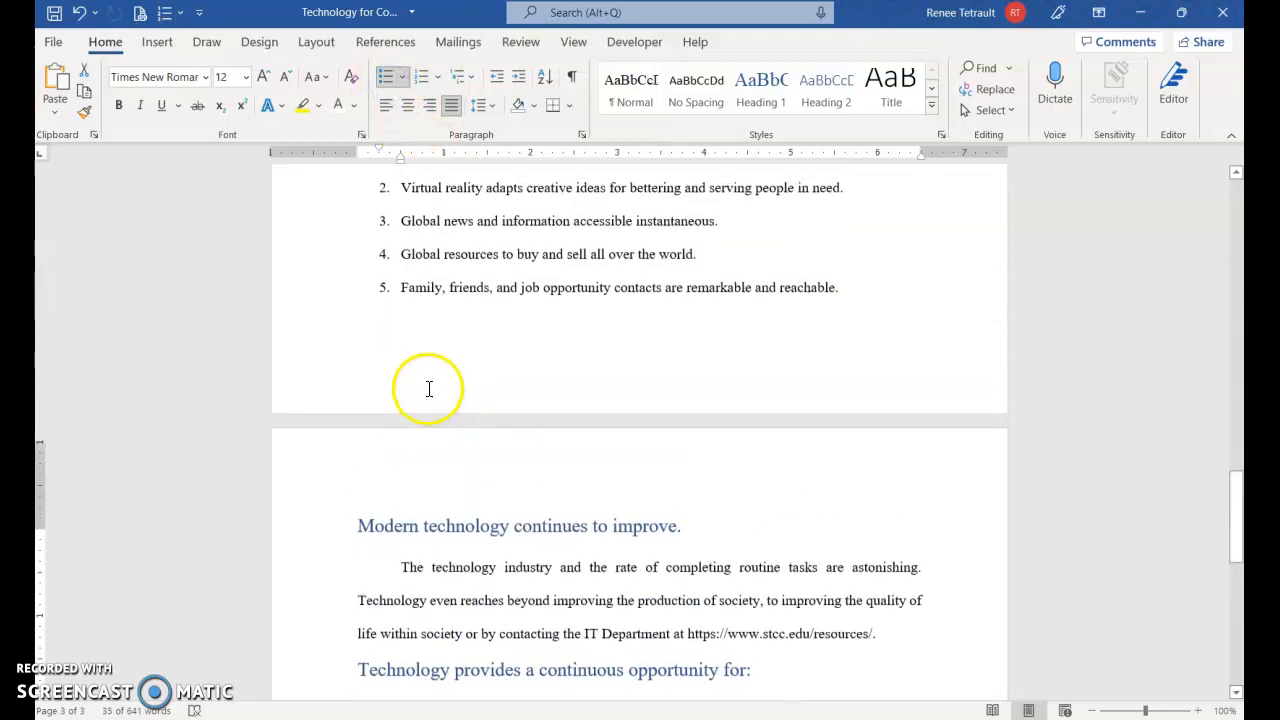
Try moving the "Family, friends, and job opportunity contacts" item to second place in the Entertainment list, and undo the move
left_click(509, 431)
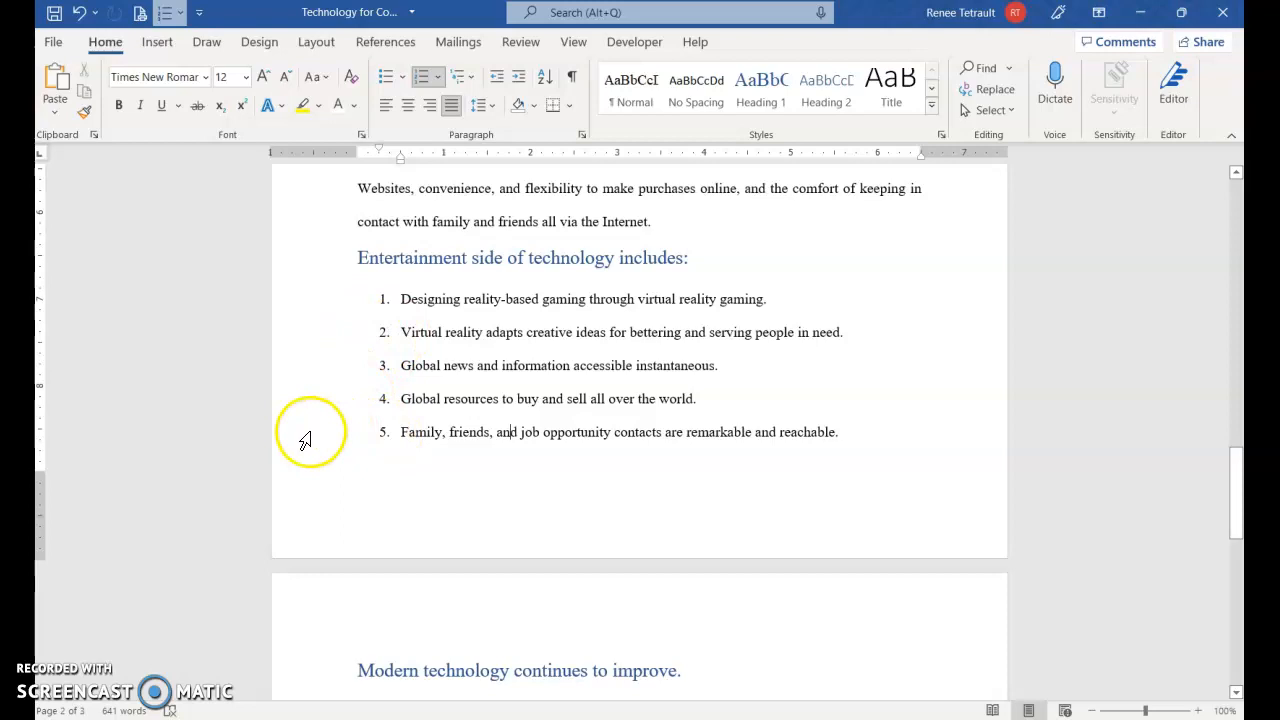
left_click(309, 435)
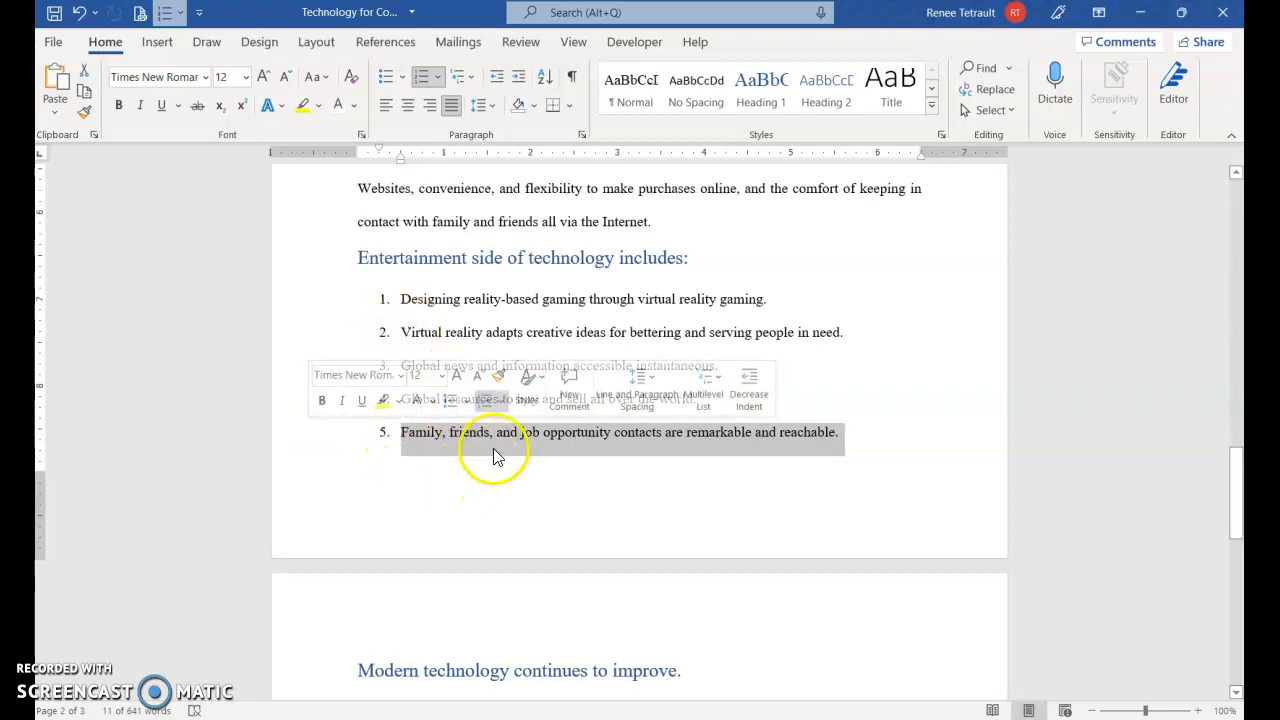
left_click_drag(419, 441, 408, 335)
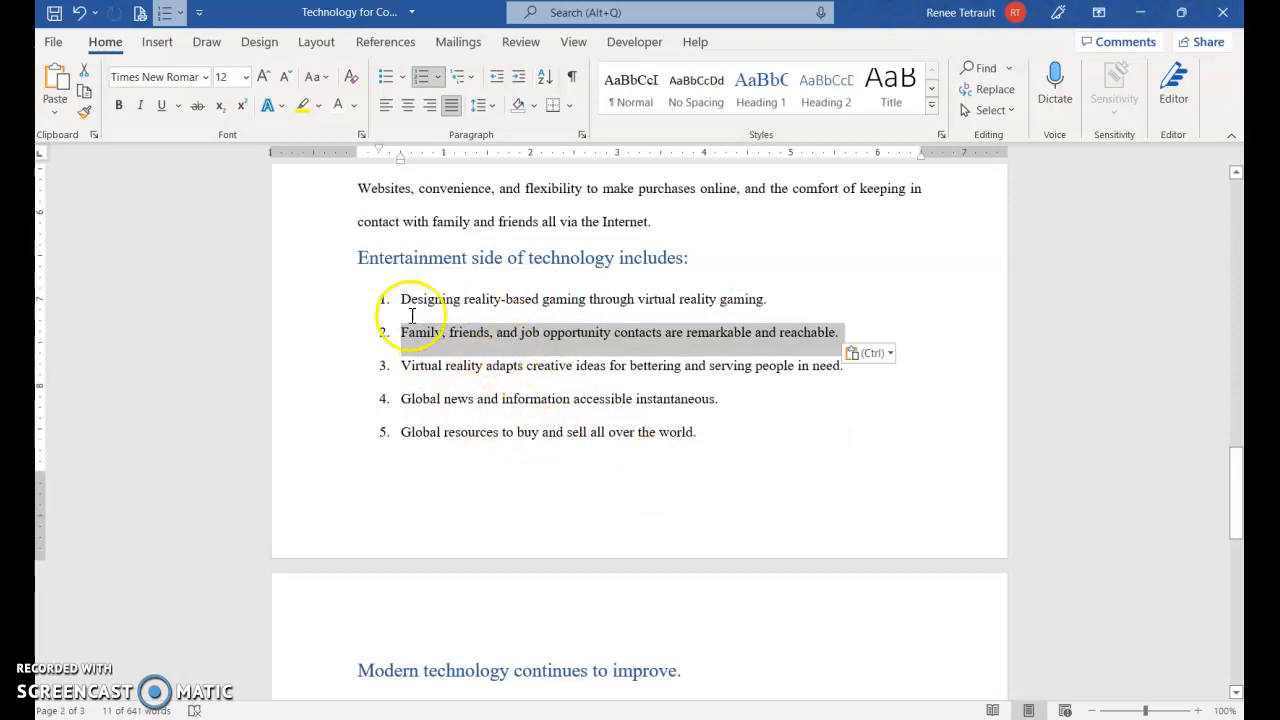
left_click(79, 13)
Shift the "Family, friends, and job opportunity contacts" item up three positions in the Entertainment list
left_click(552, 431)
left_click(529, 433)
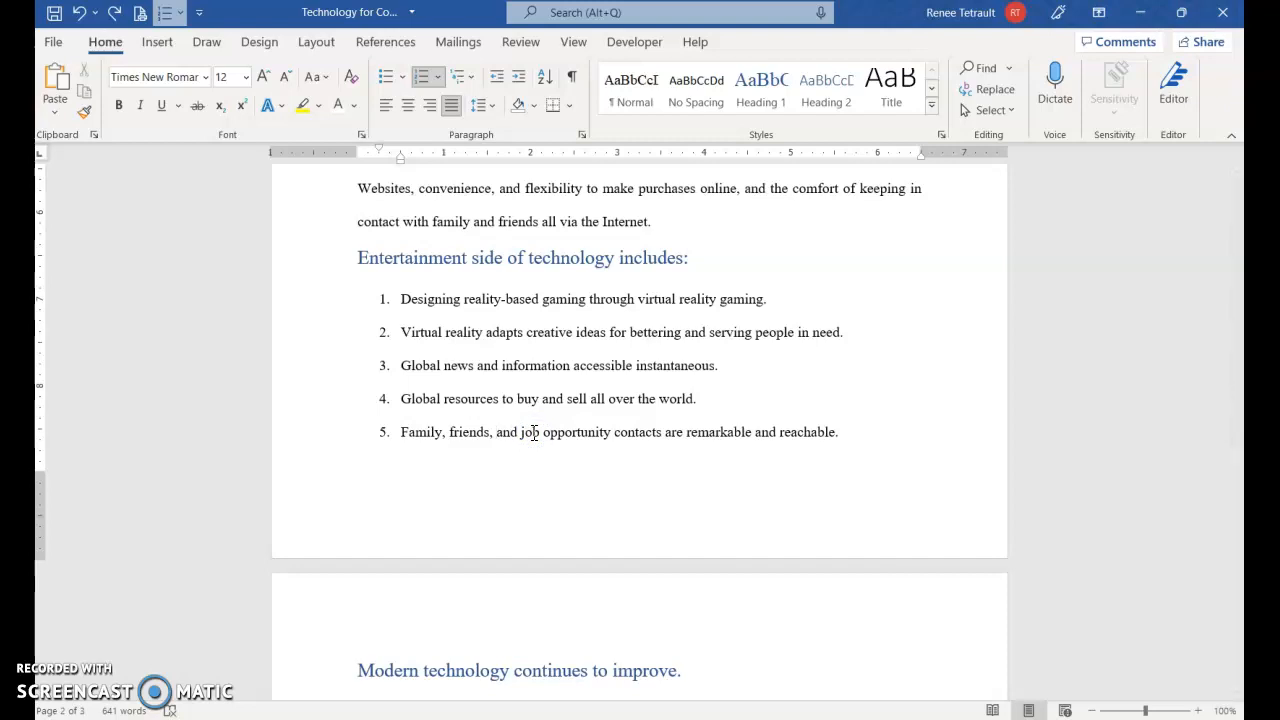
left_click(447, 437)
key("alt+shift+Up")
key("alt+shift+Up")
key("alt+shift+Up")
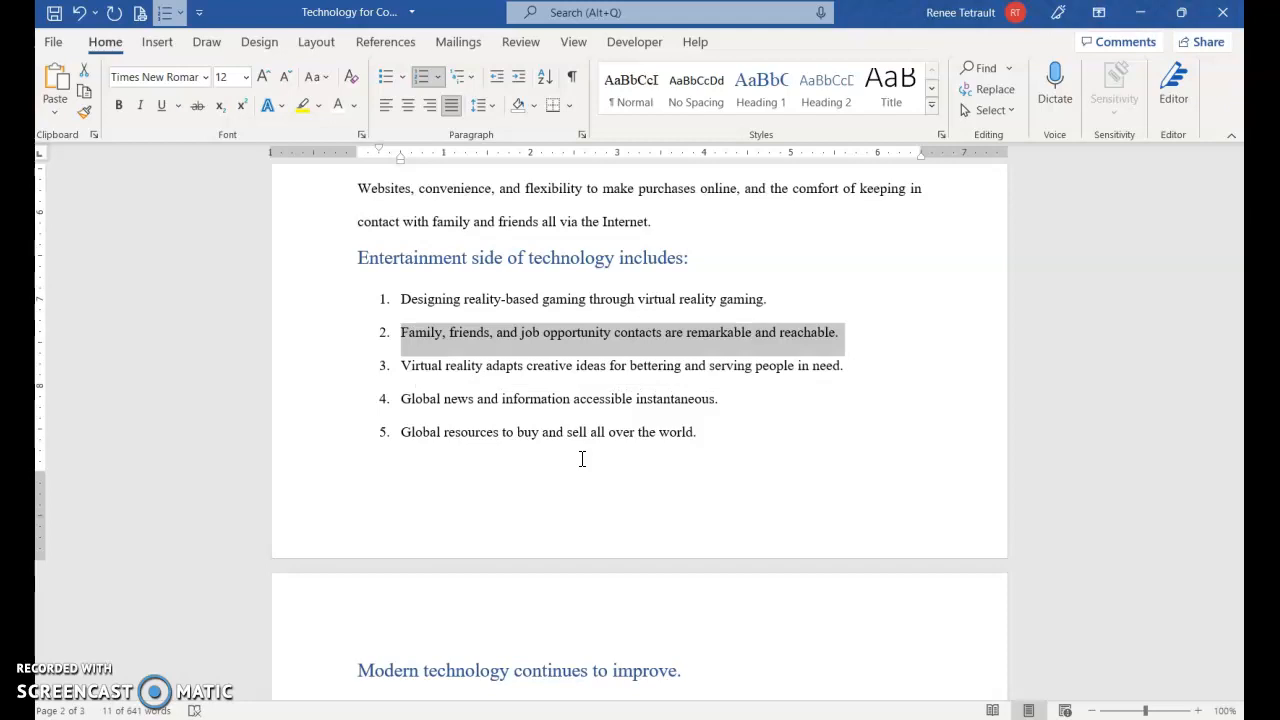
Shift the "Family, friends, and job opportunity contacts" item back down three positions to the end of its list
key("alt+shift+Down")
key("alt+shift+Down")
key("alt+shift+Down")
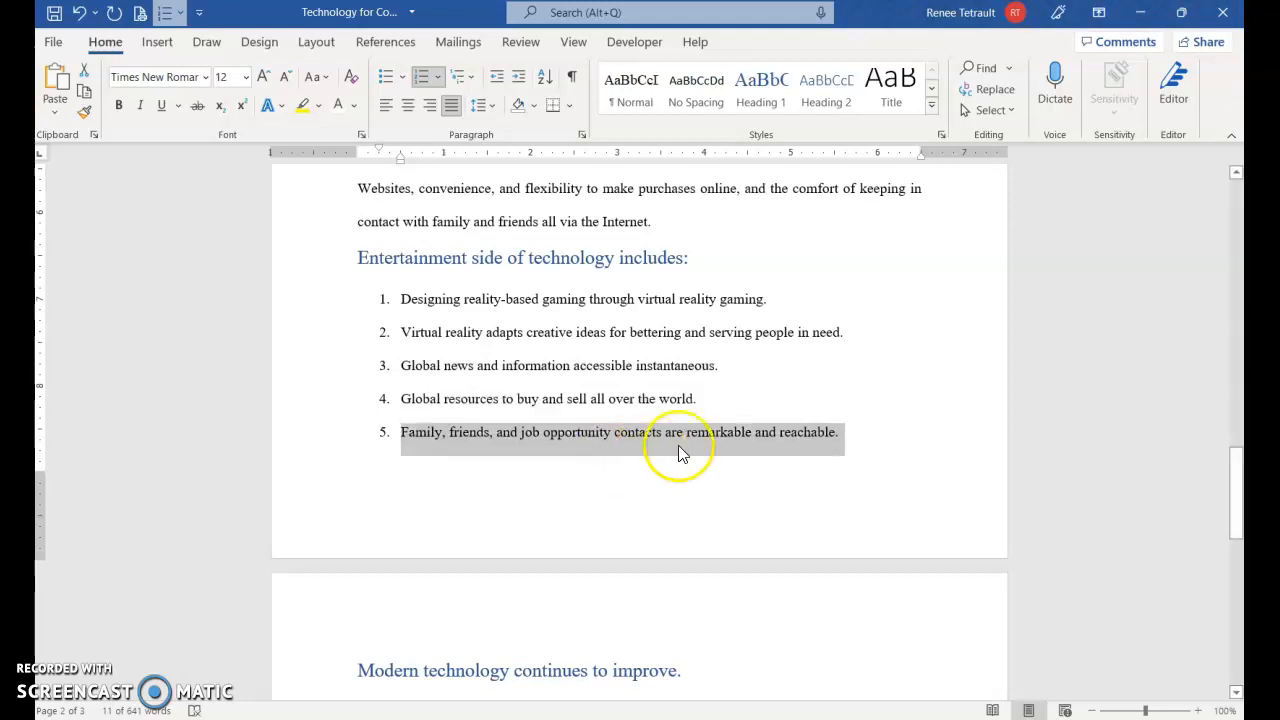
Select all five numbered items under "Entertainment side of technology includes:"
key("Left")
key("shift+Up")
key("shift+Up")
key("shift+Up")
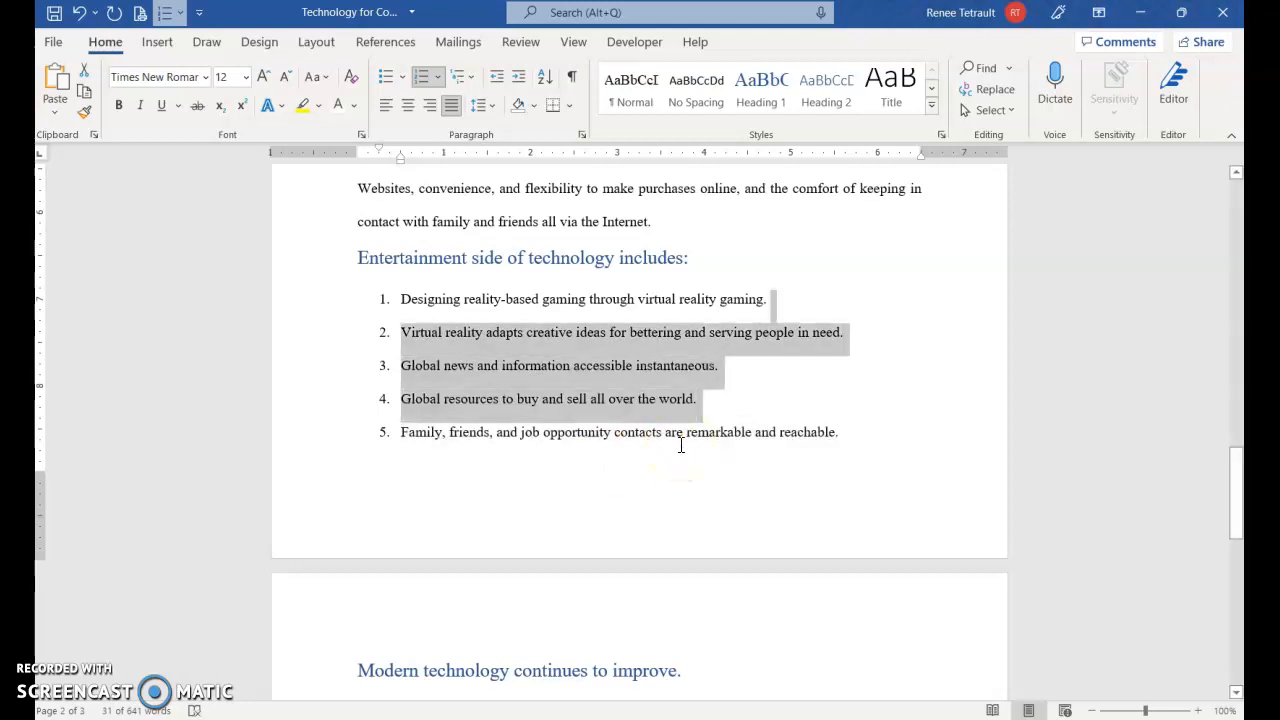
left_click_drag(850, 430, 404, 292)
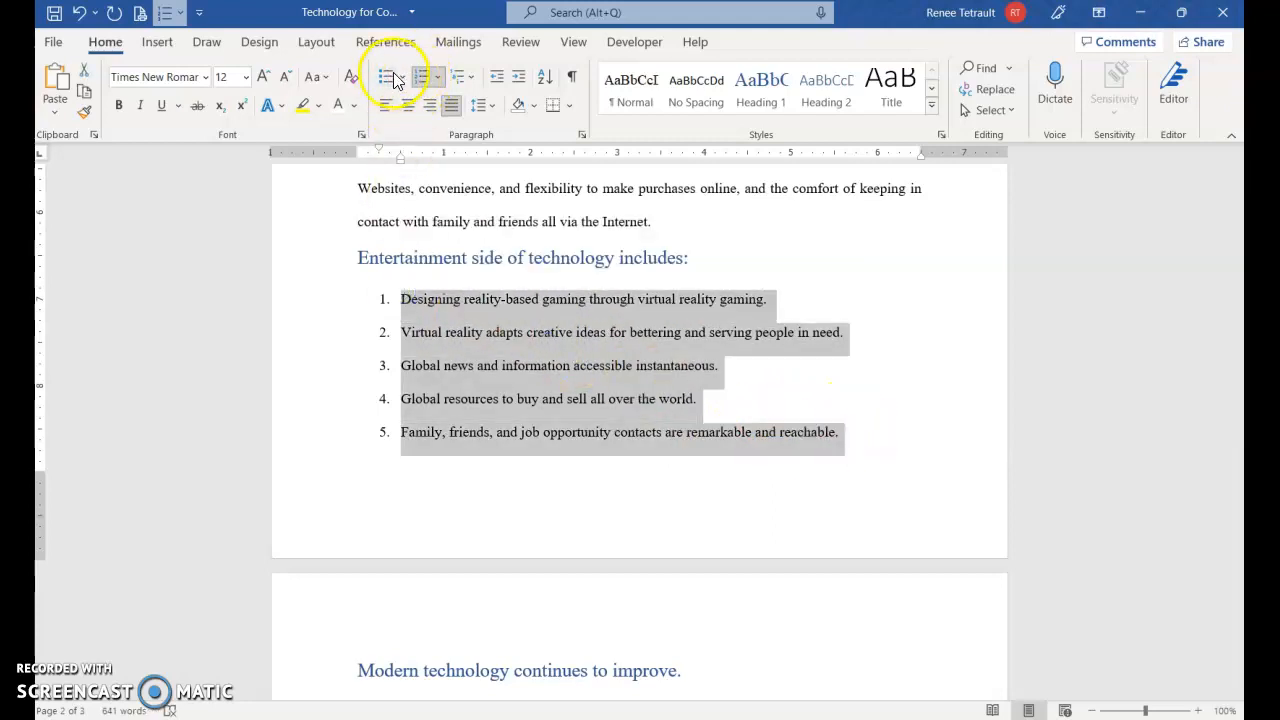
Start a new review comment on the "Technology in the Classroom" heading on page 1
left_click(643, 402)
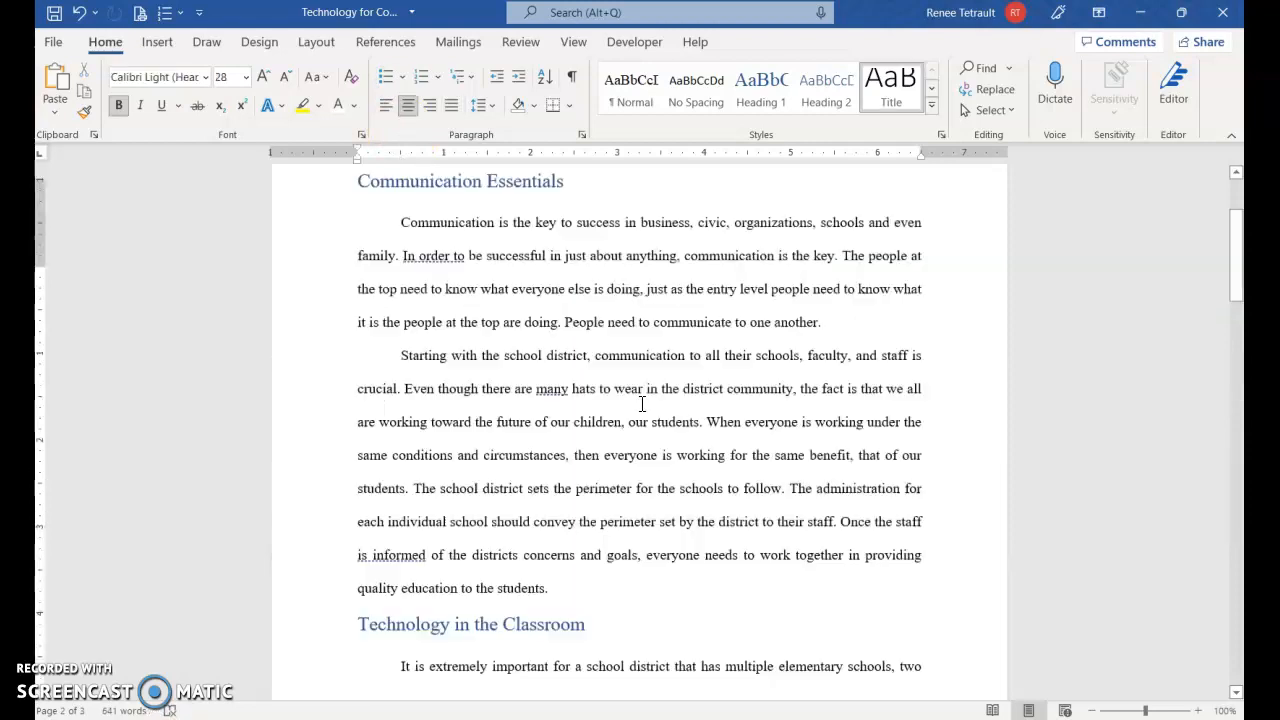
scroll(643, 404, "up", 5)
scroll(468, 364, "down", 8)
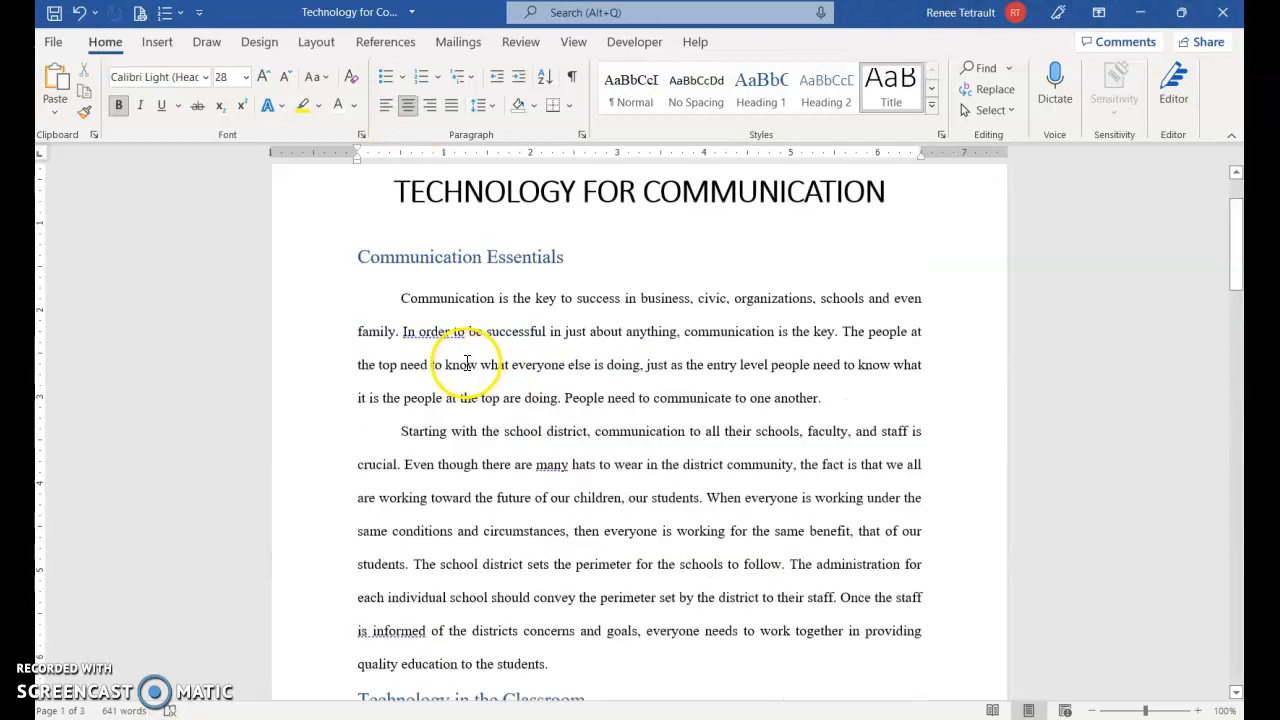
scroll(522, 443, "down", 3)
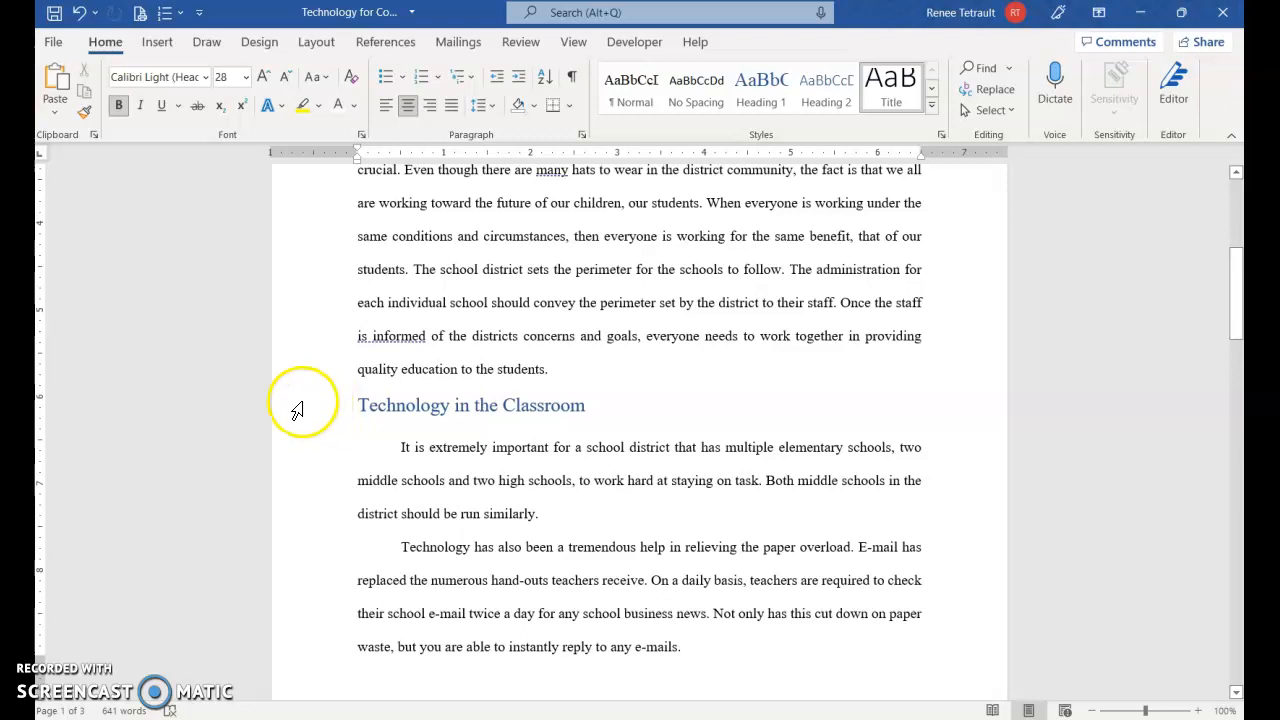
left_click(296, 411)
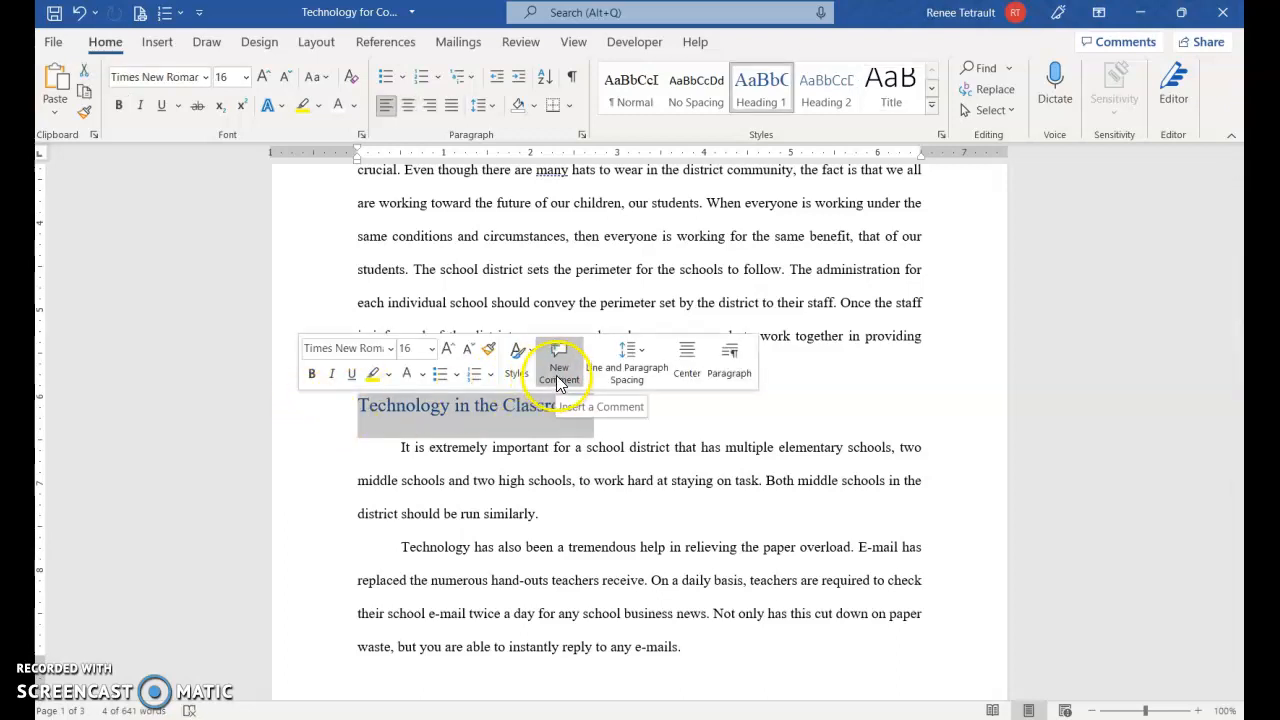
left_click(572, 42)
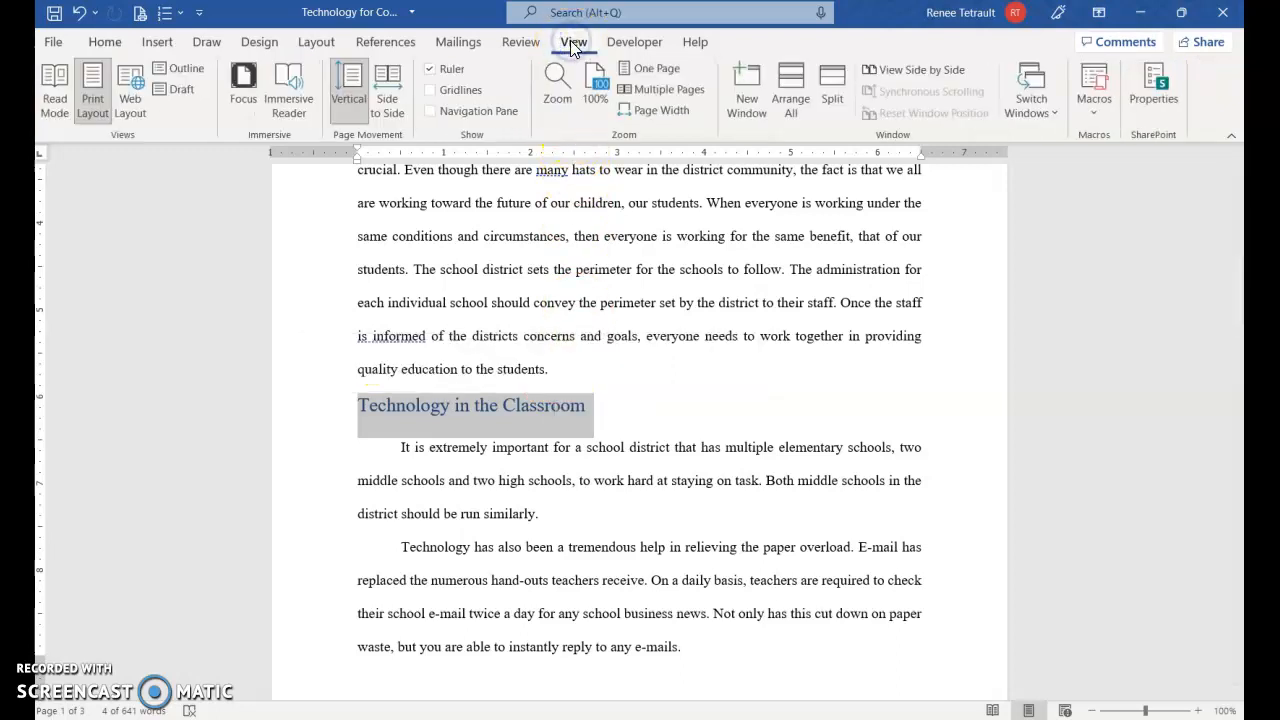
left_click(518, 42)
left_click(447, 104)
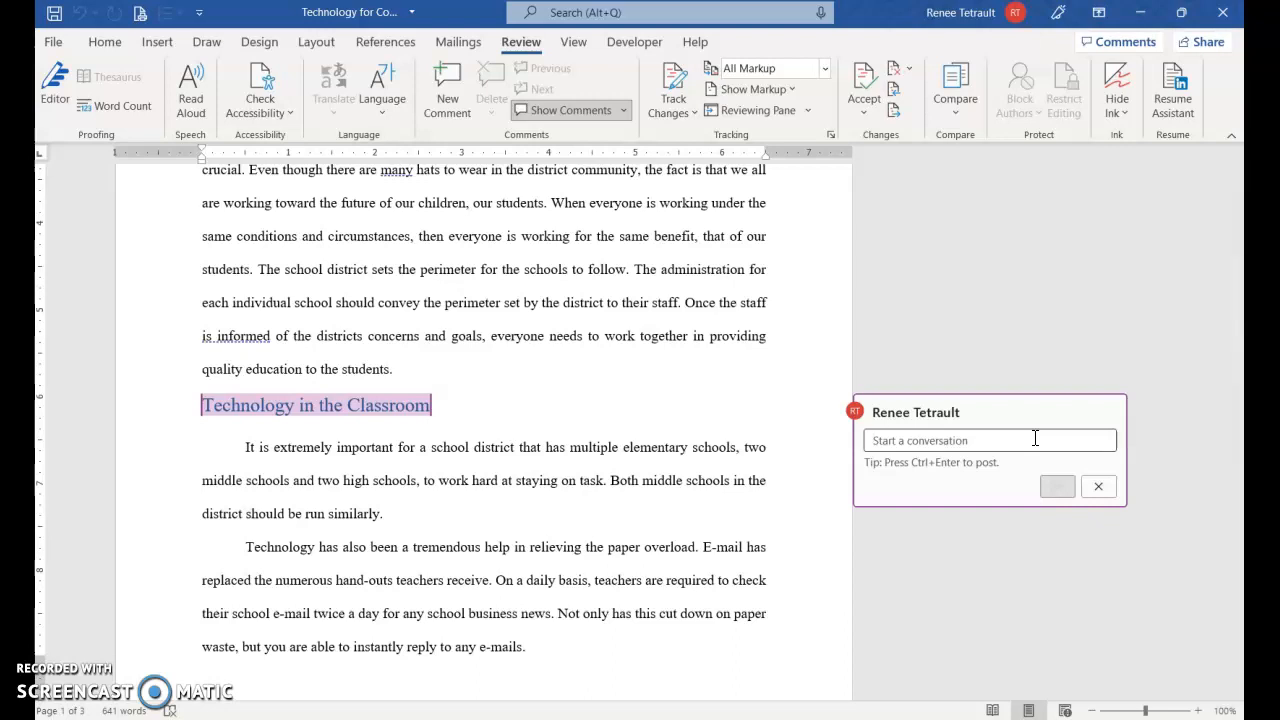
Write "Should we include the STCC online resources?" as the comment on the "Technology in the Classroom" heading and post it
type("Should we include")
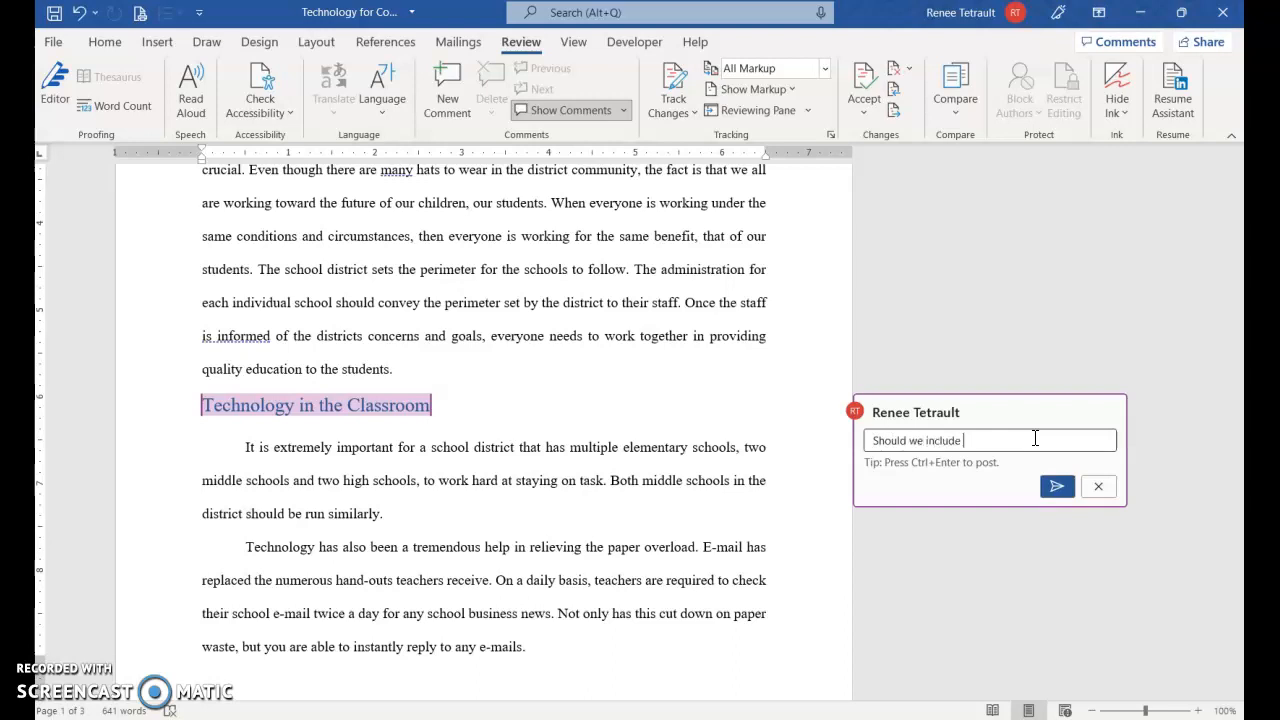
type(" the STCC")
key("ctrl+z")
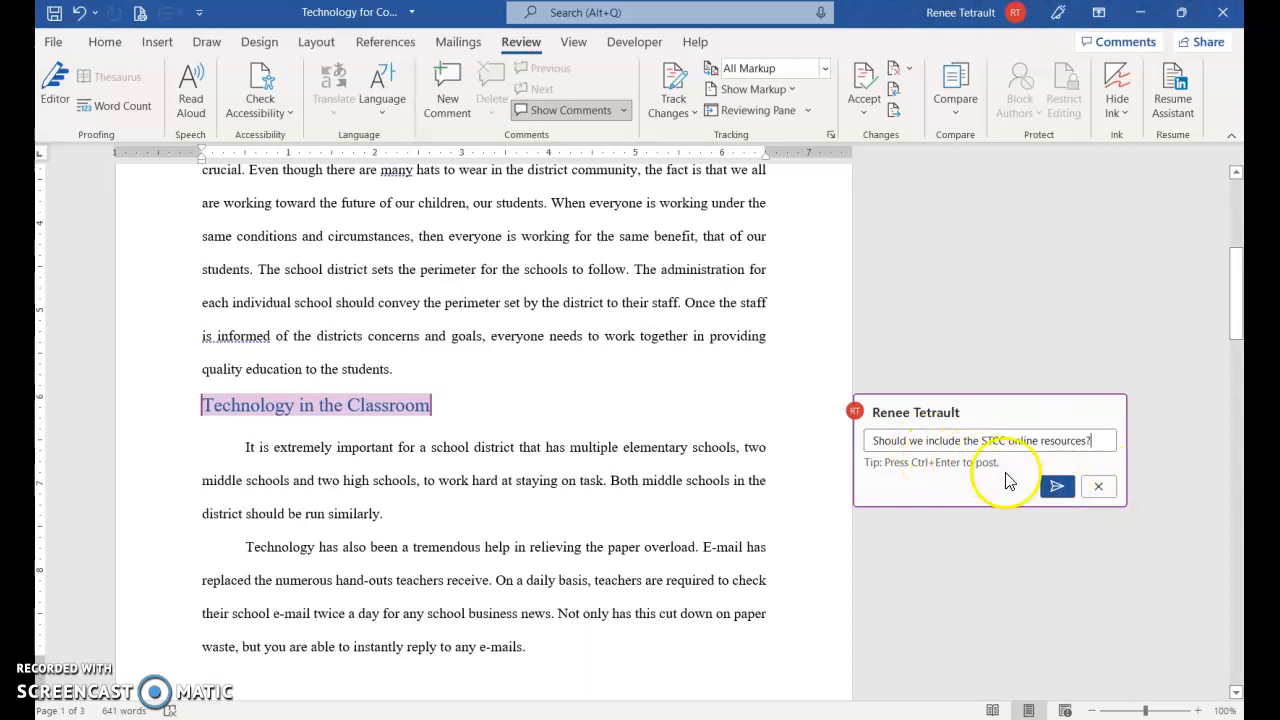
left_click(1058, 488)
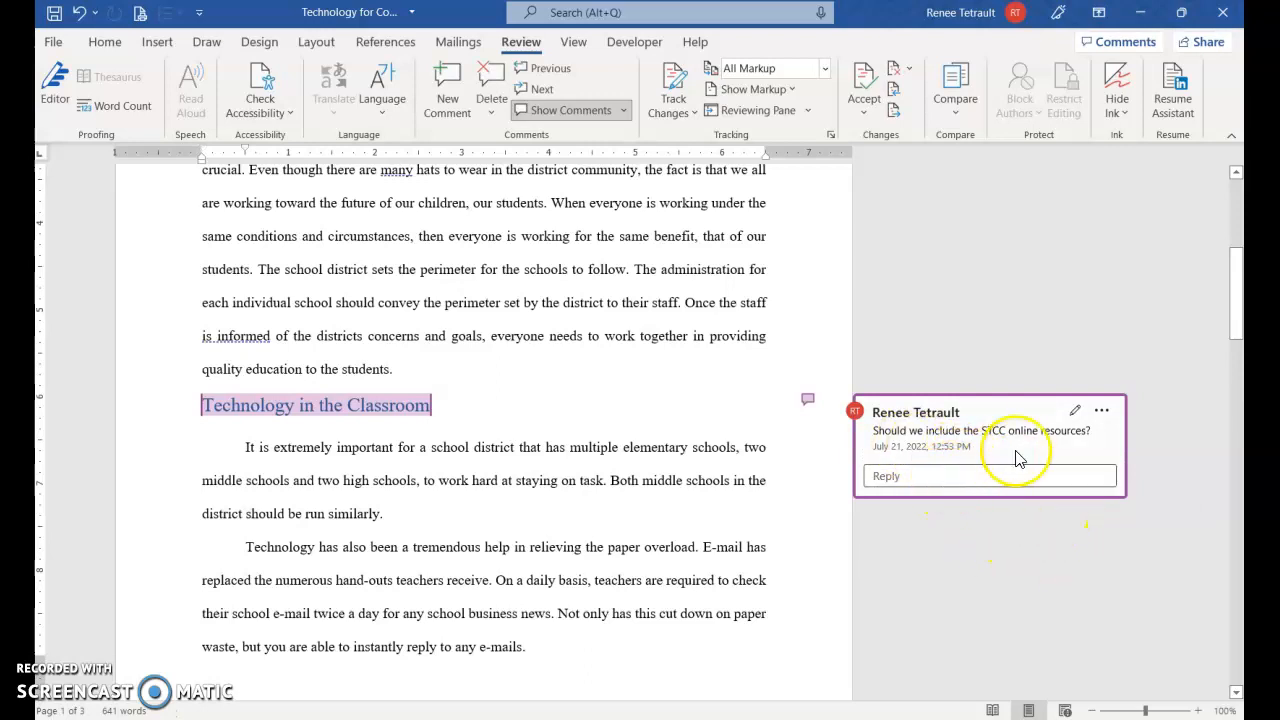
Open the posted comment for editing, save it without edits, and view its thread options
left_click(1075, 410)
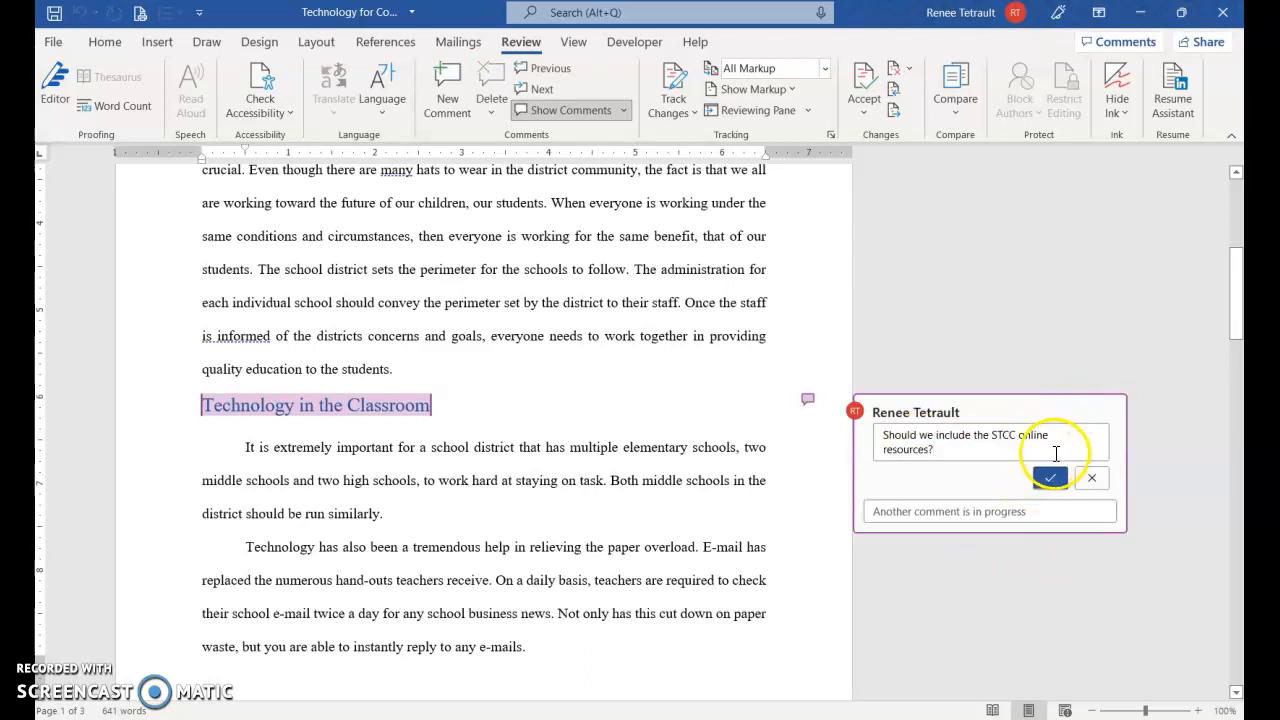
left_click(1055, 477)
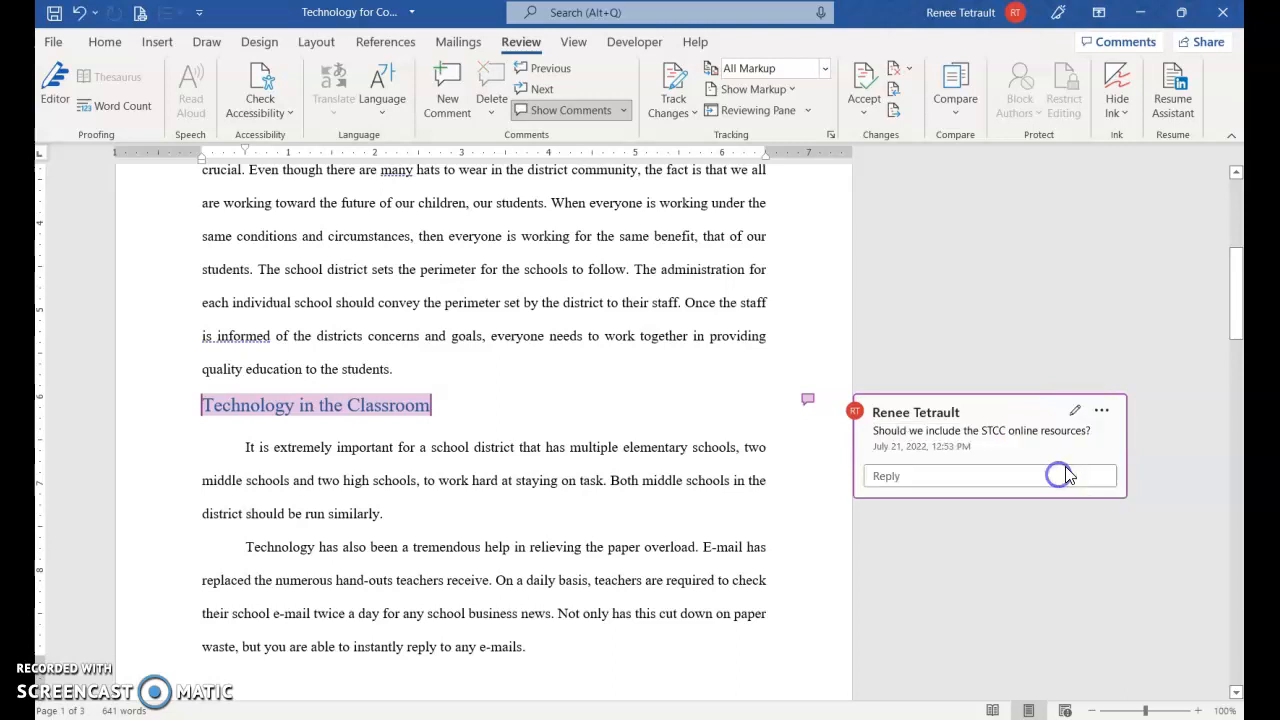
left_click(1099, 414)
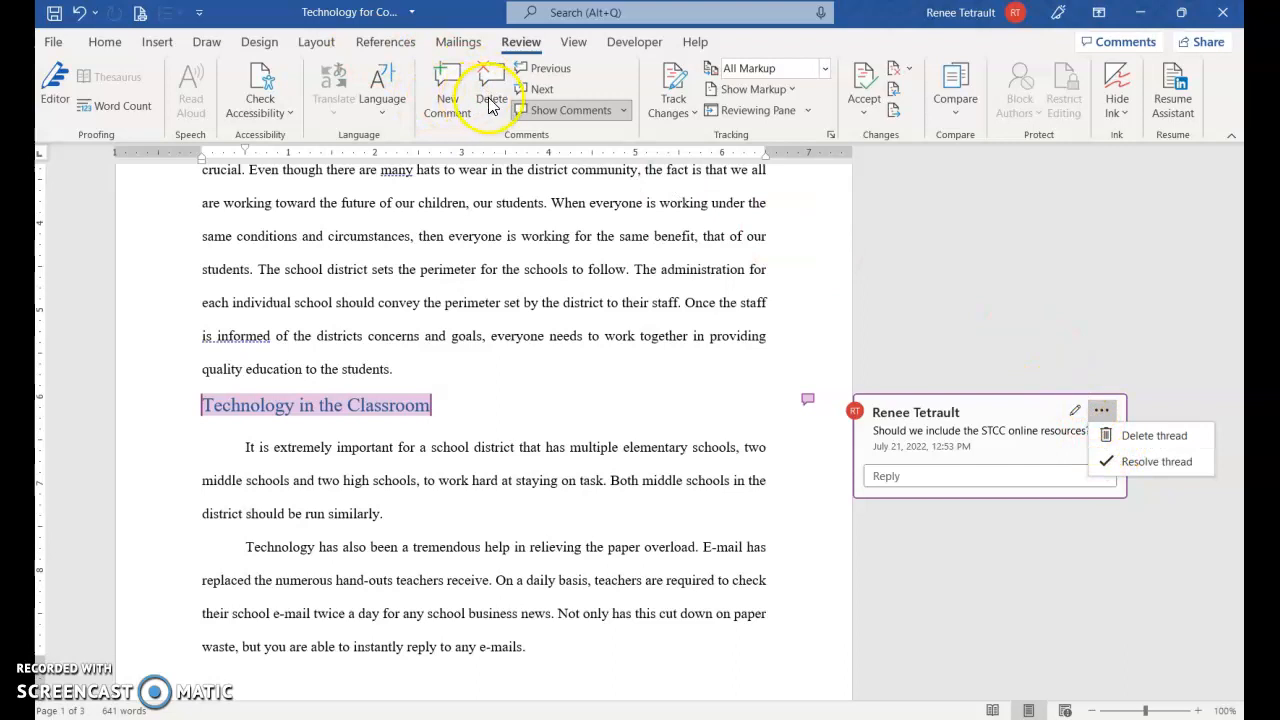
left_click(908, 268)
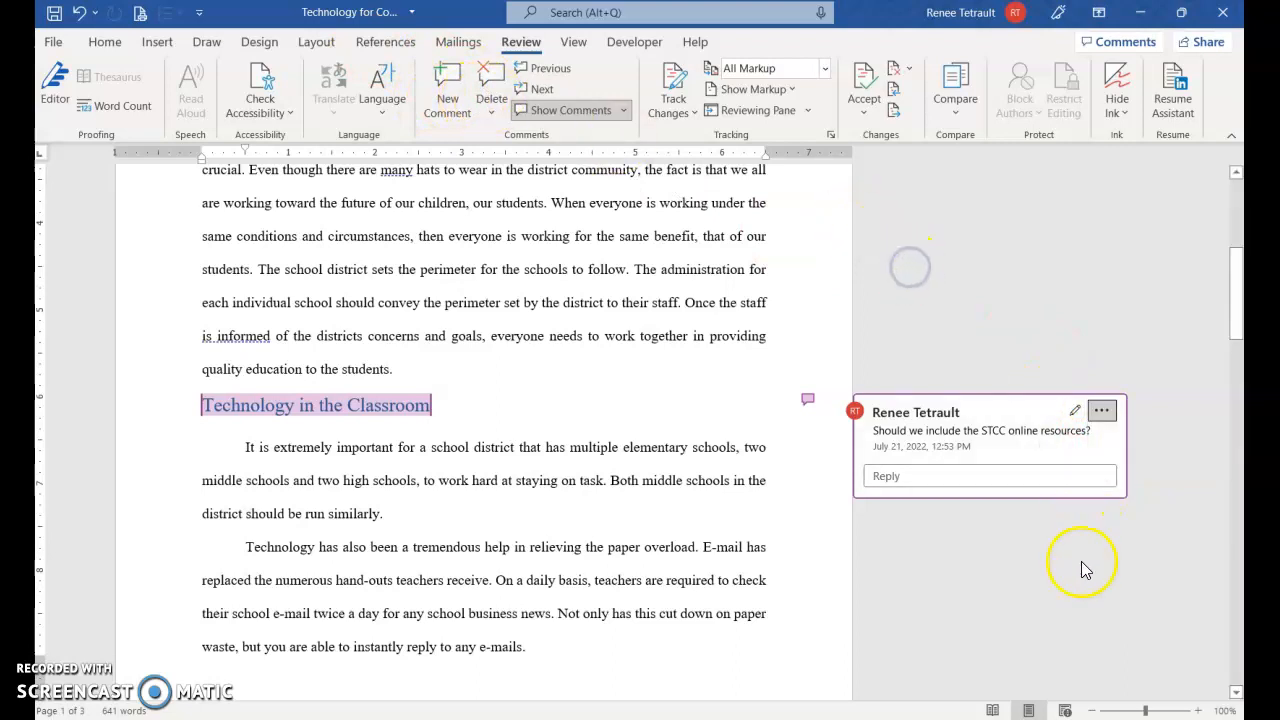
Hide the document's comments and reopen the one attached to the "Technology in the Classroom" heading
left_click(595, 112)
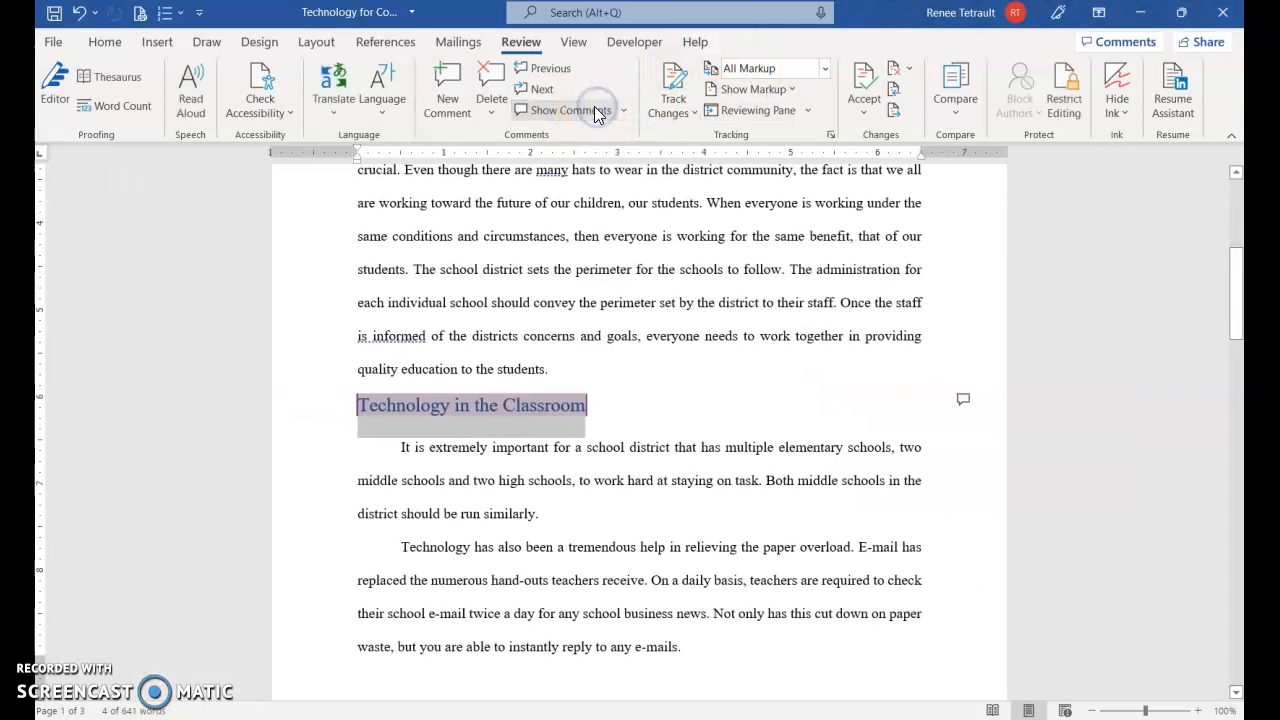
left_click(592, 408)
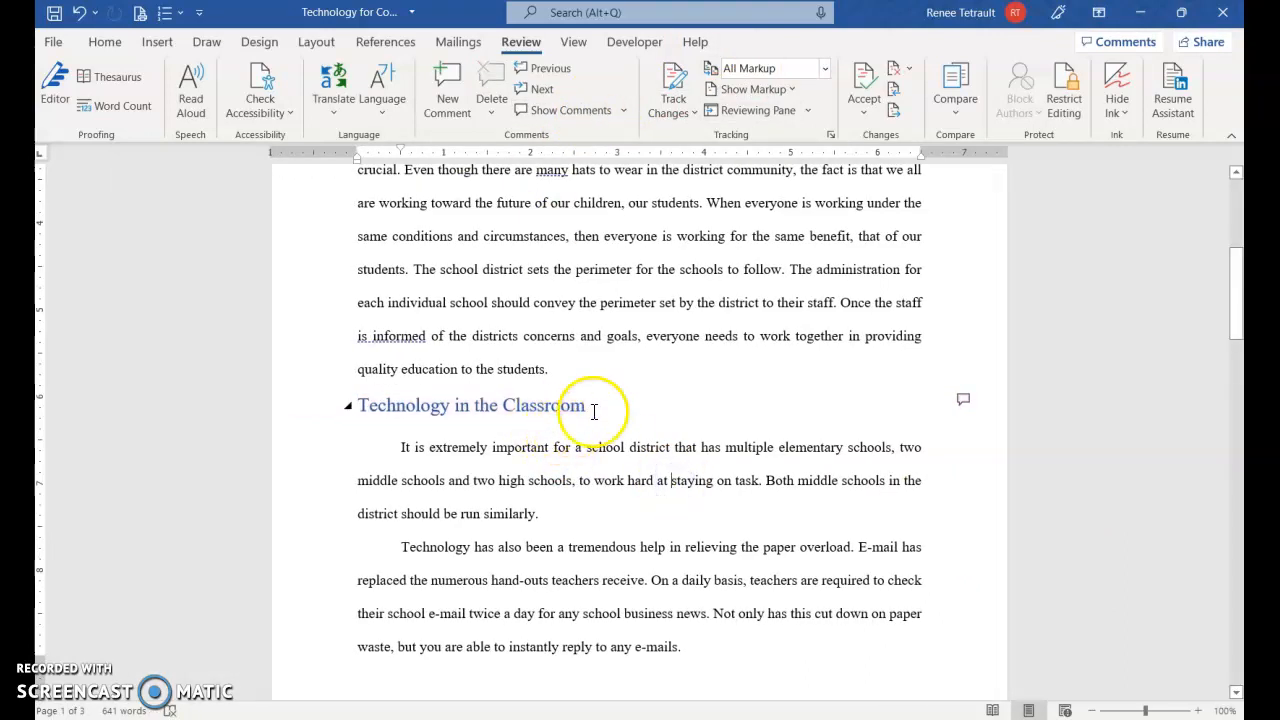
left_click(962, 399)
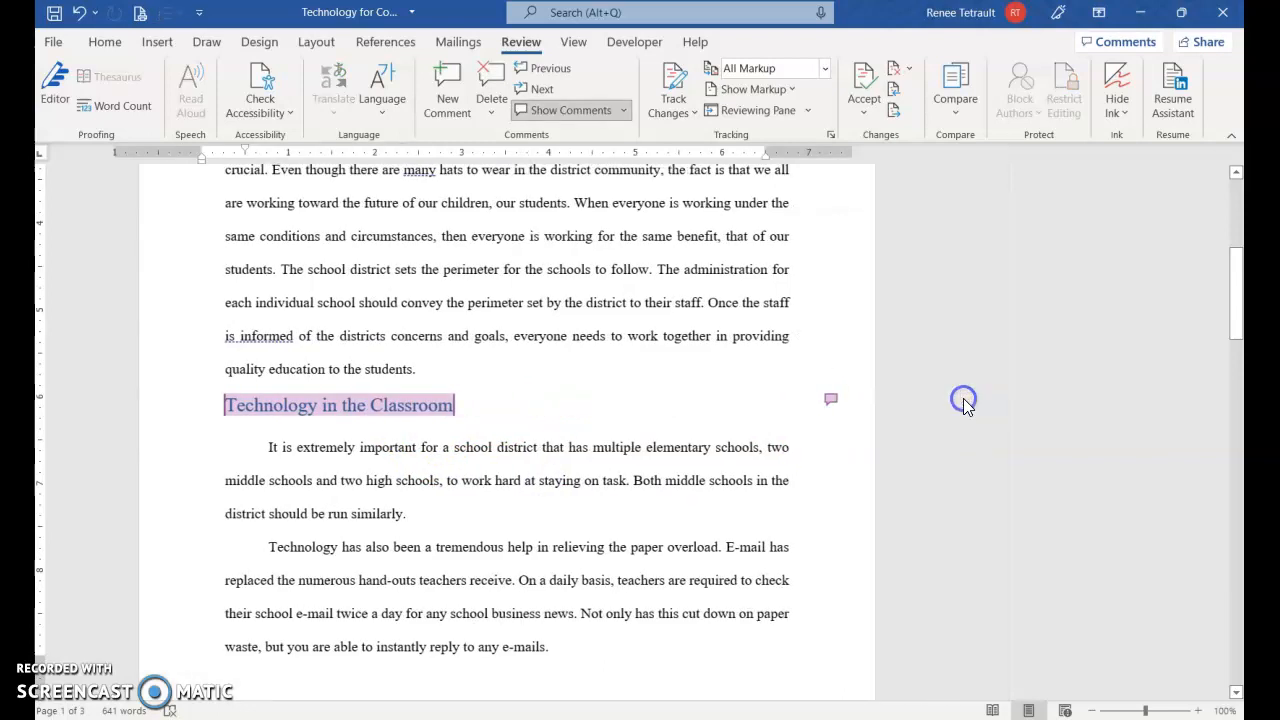
Copy the "Technology in the Workplace" heading text on page 2
scroll(443, 537, "down", 6)
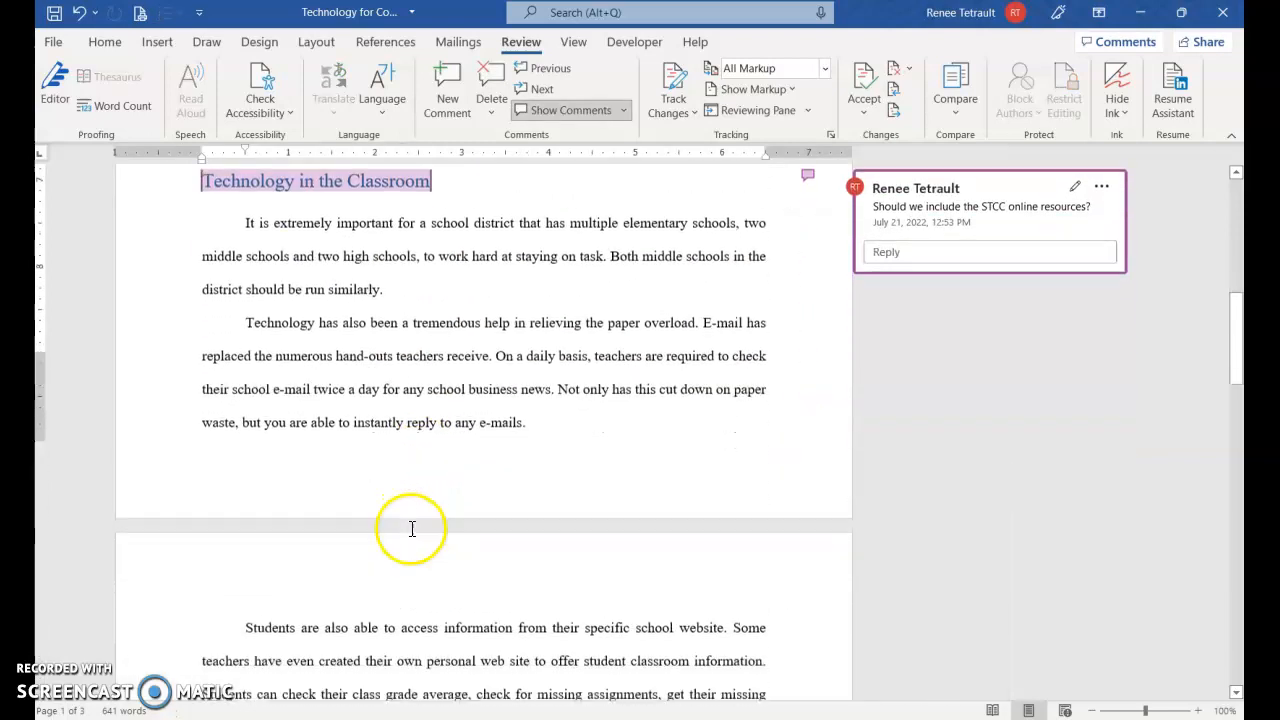
scroll(410, 505, "down", 3)
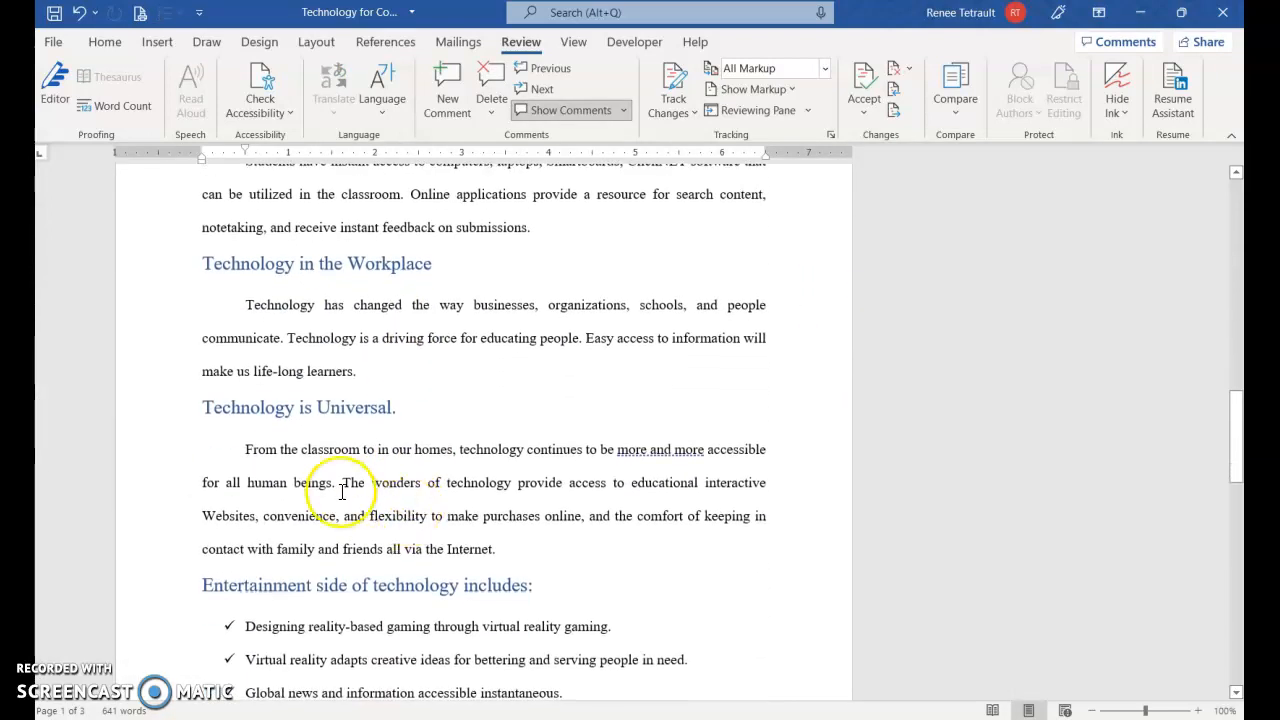
left_click_drag(202, 264, 428, 268)
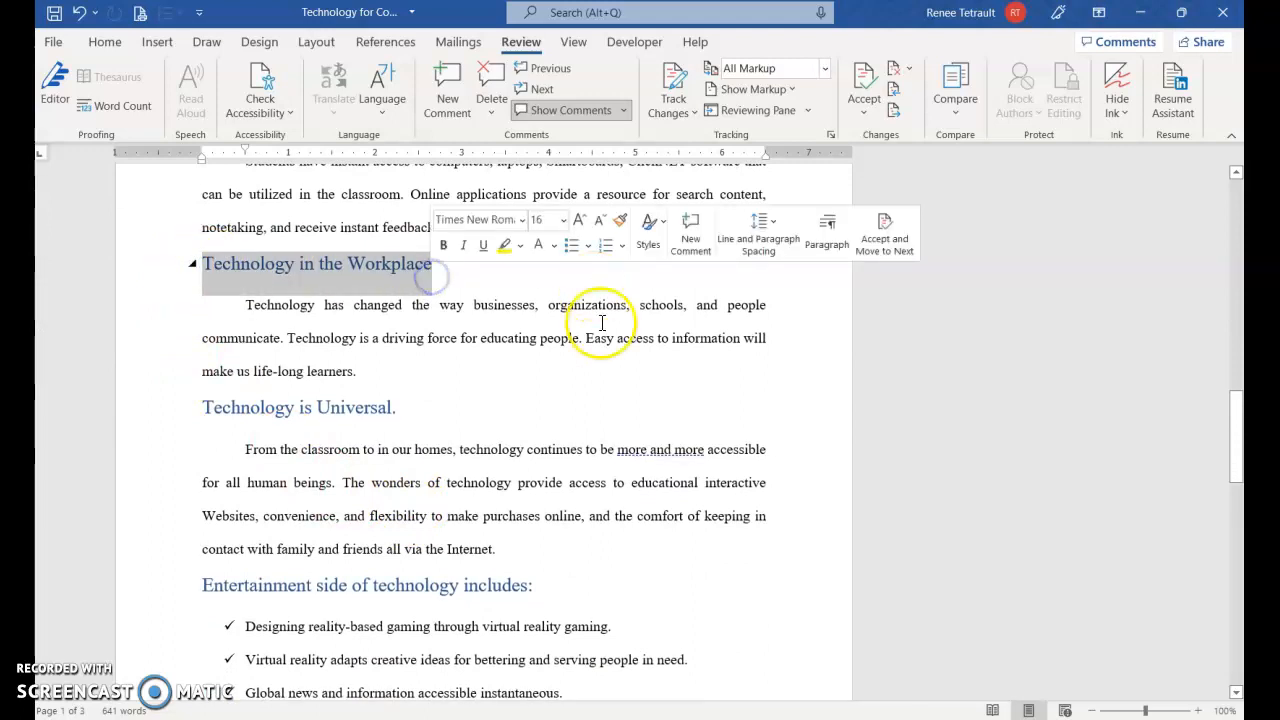
key("ctrl+c")
left_click(600, 370)
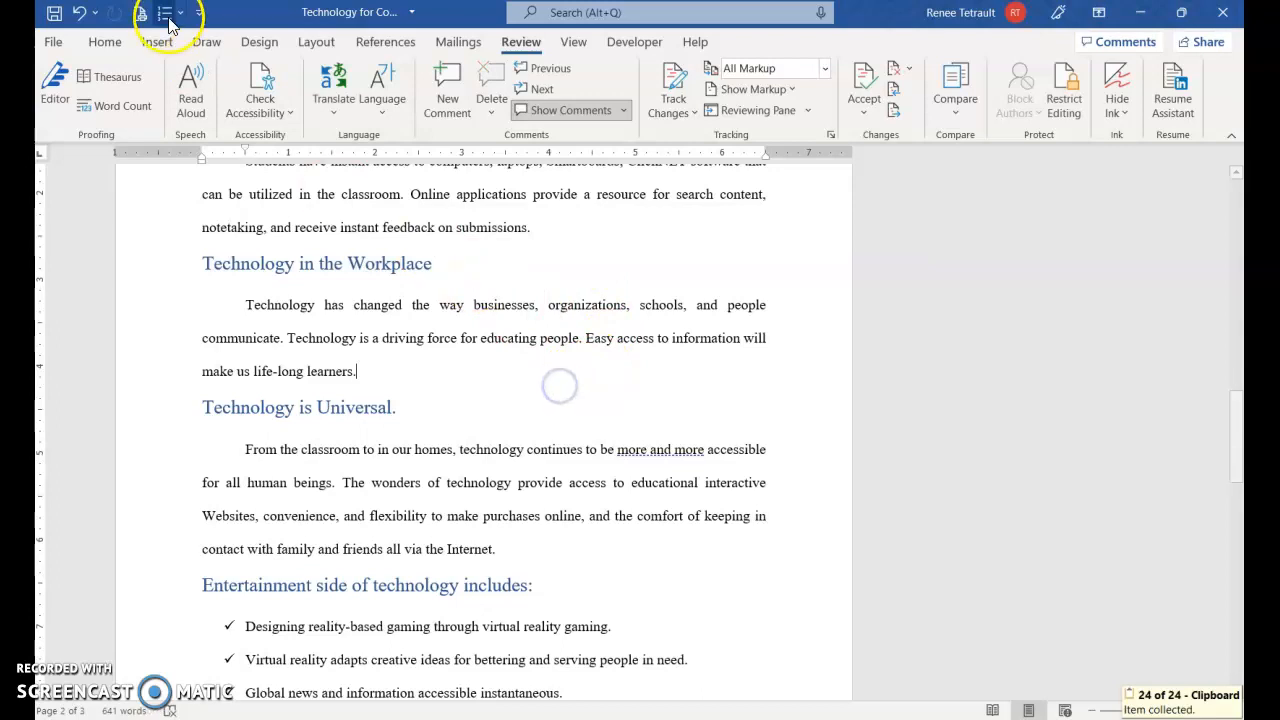
Search for sources in Researcher using the copied text "Technology in the Workplace"
left_click(362, 42)
left_click(428, 90)
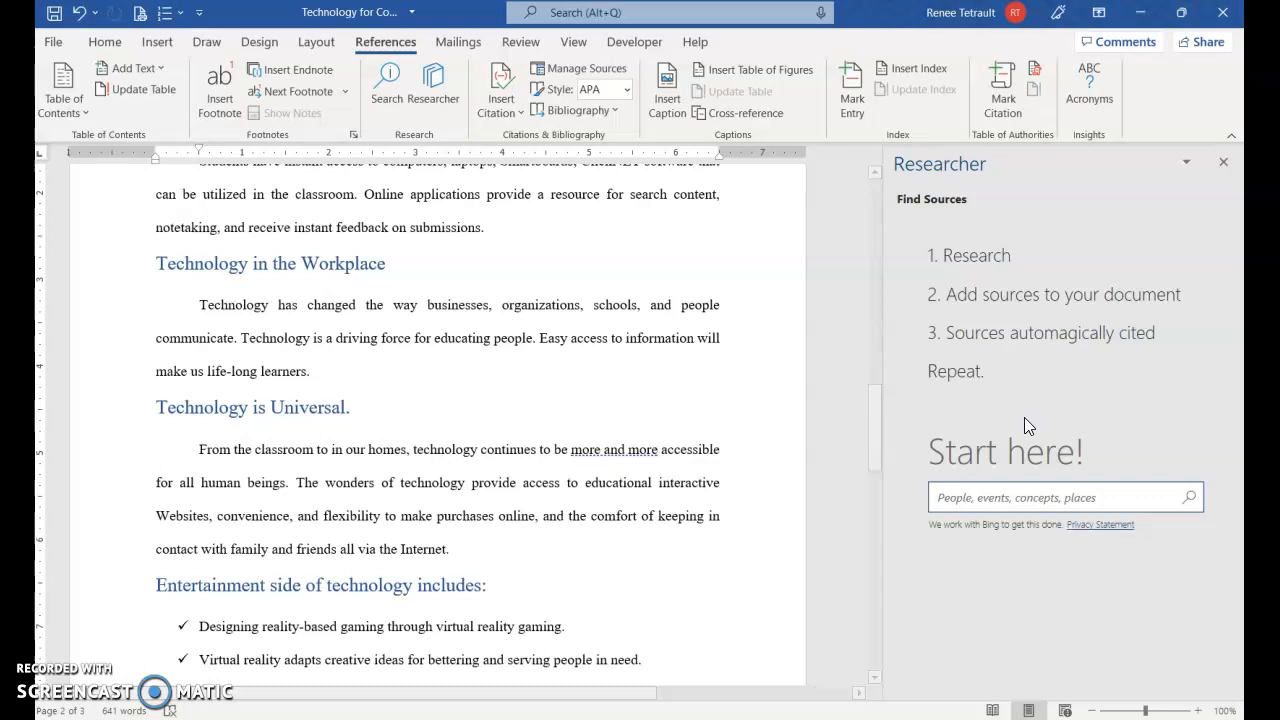
left_click(1040, 430)
left_click(1077, 497)
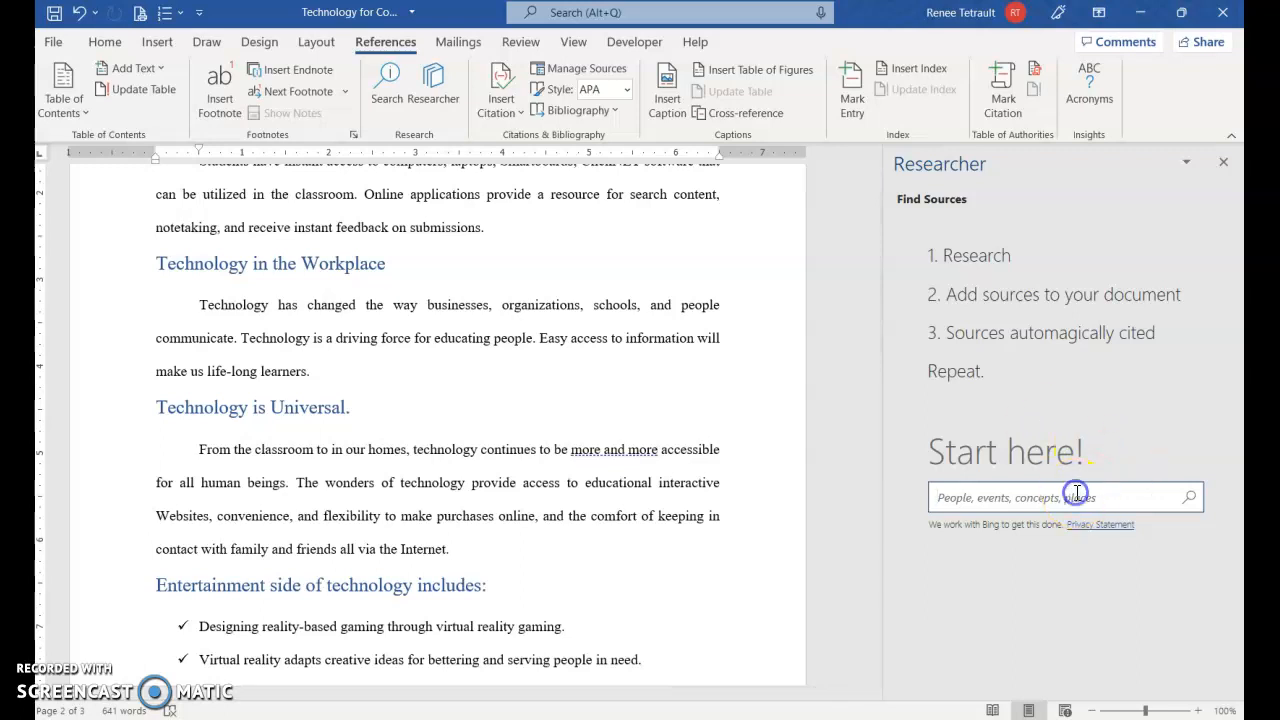
key("ctrl+v")
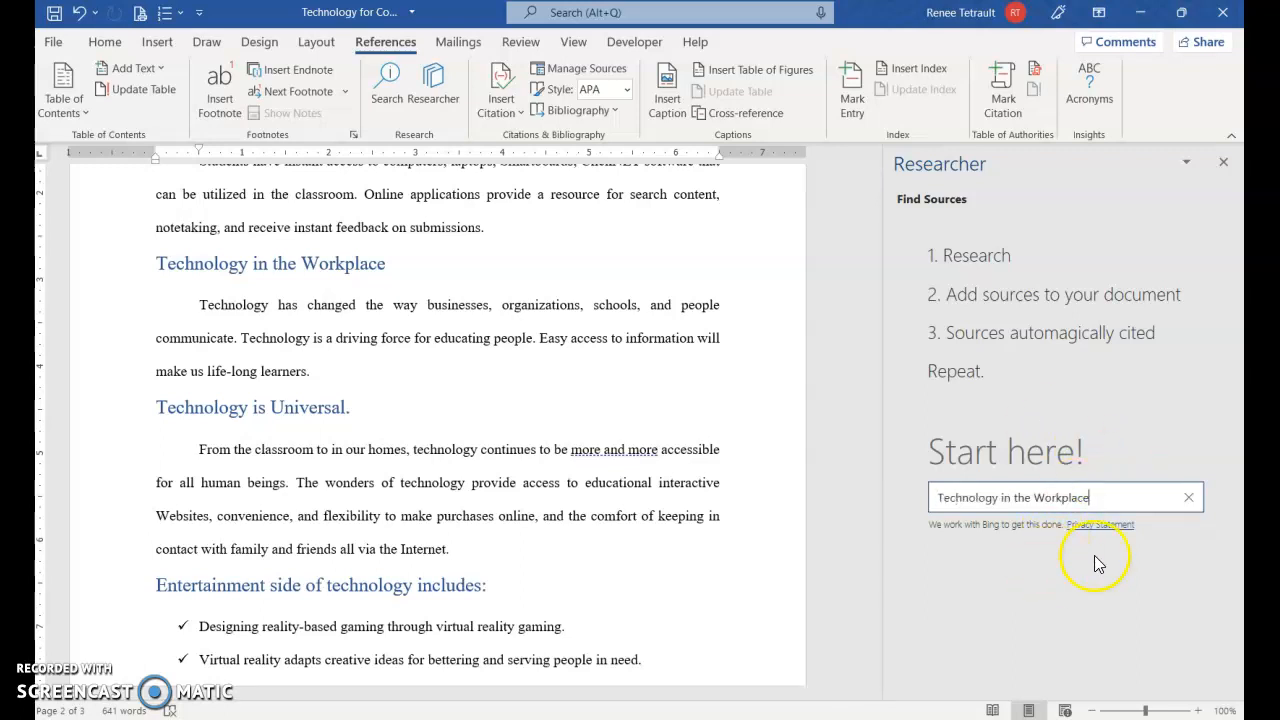
left_click(1183, 494)
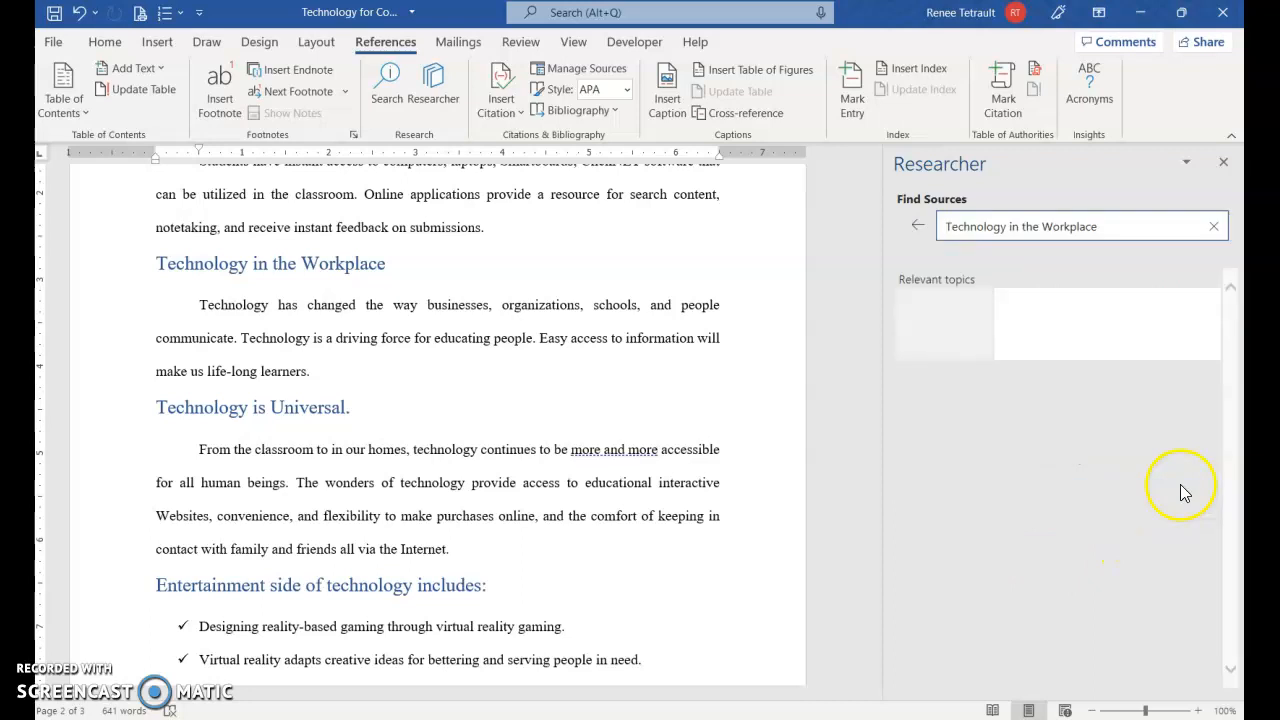
scroll(1180, 450, "down", 5)
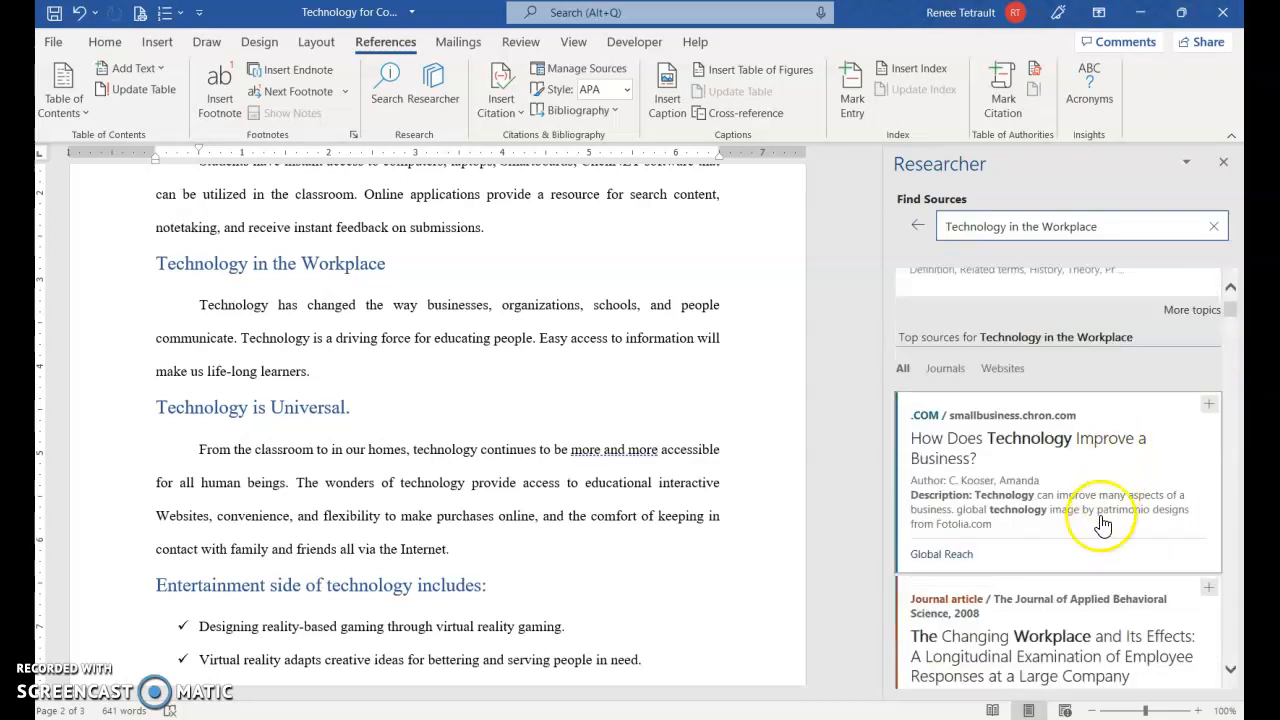
scroll(1090, 572, "down", 6)
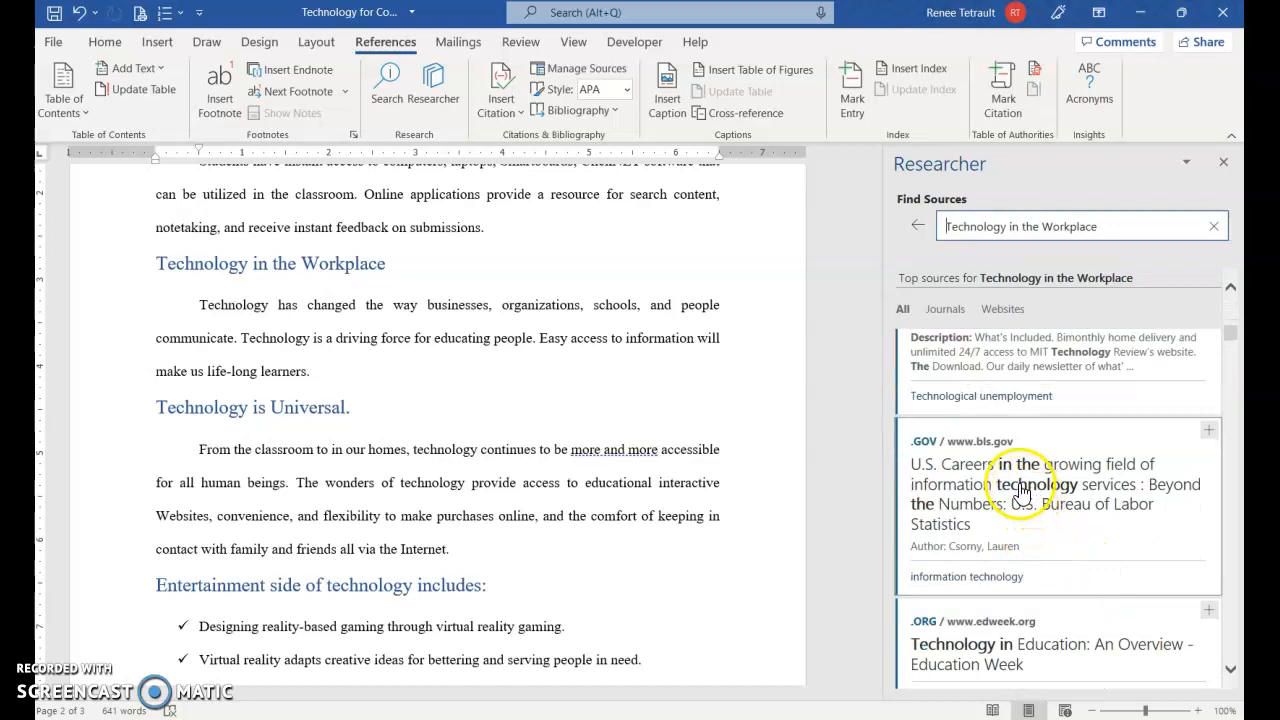
left_click(1020, 490)
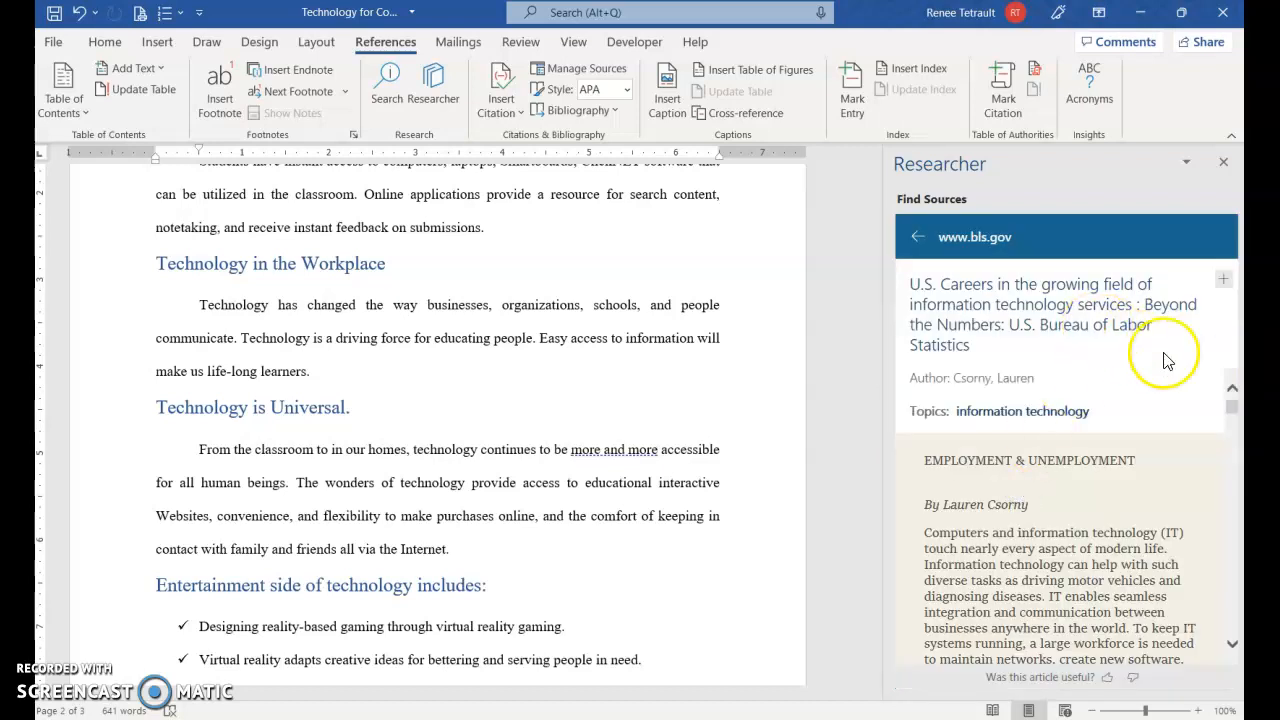
scroll(1210, 488, "down", 10)
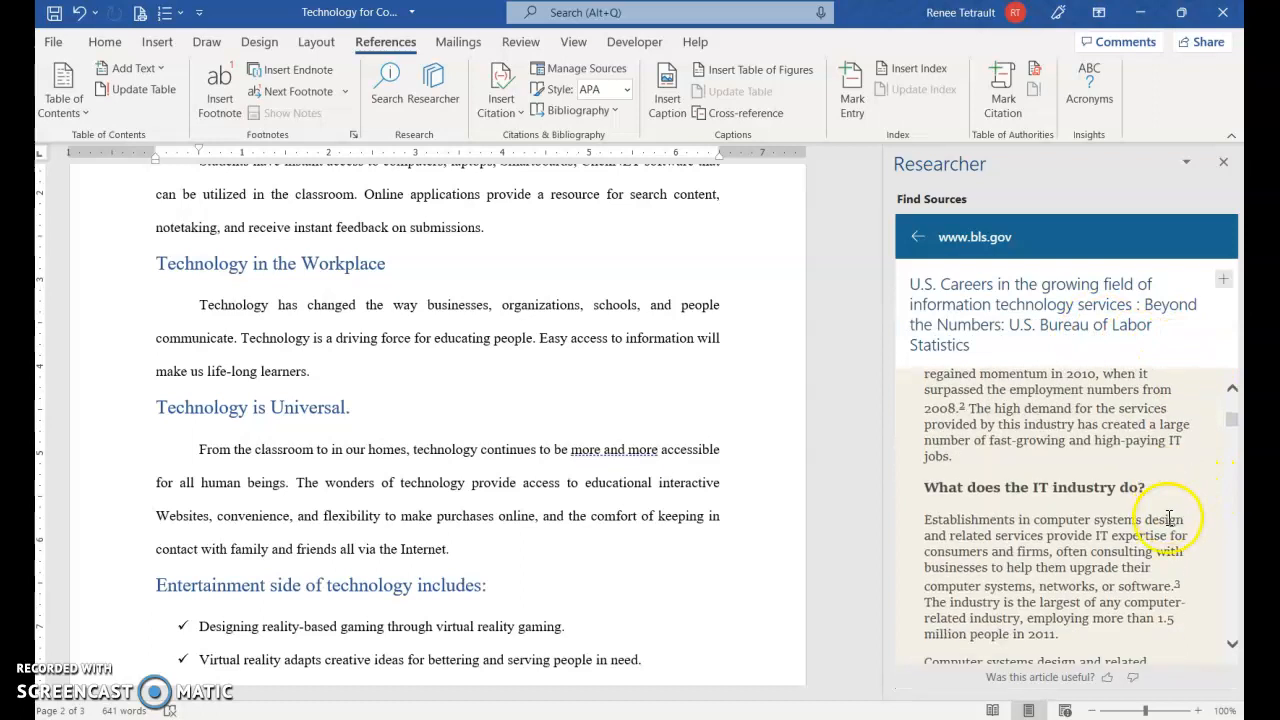
scroll(1165, 510, "down", 8)
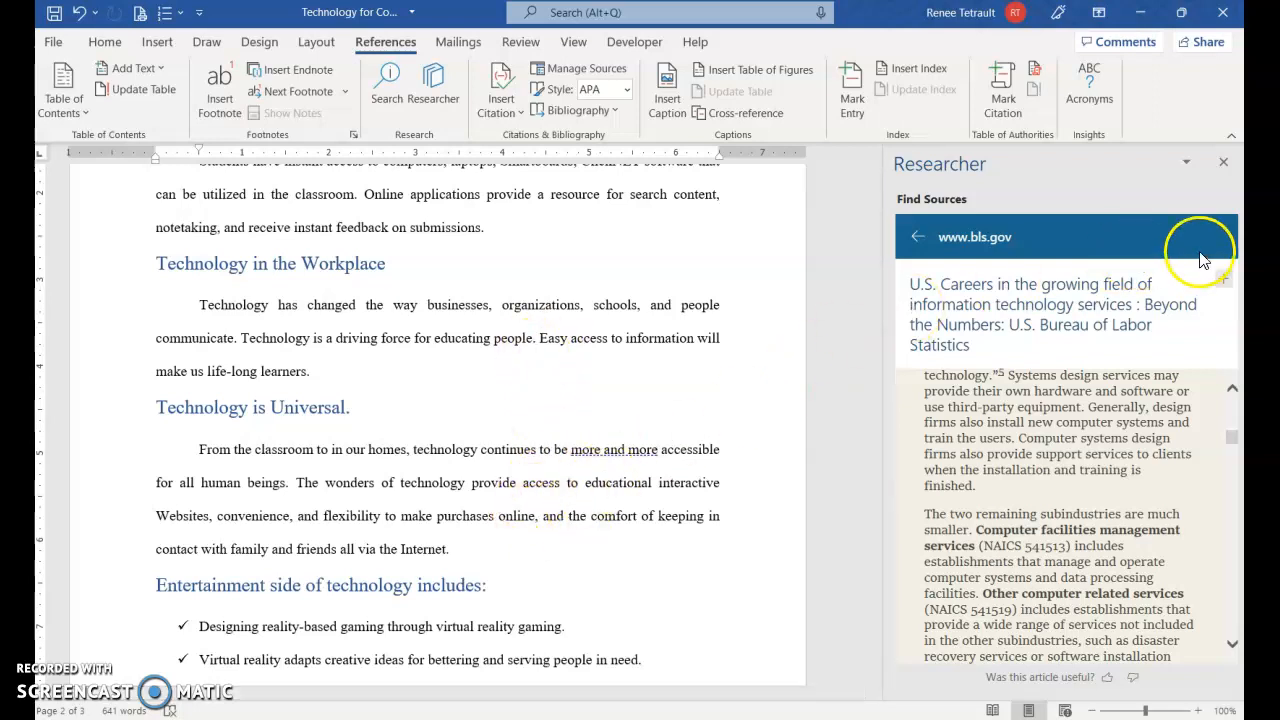
left_click(1226, 166)
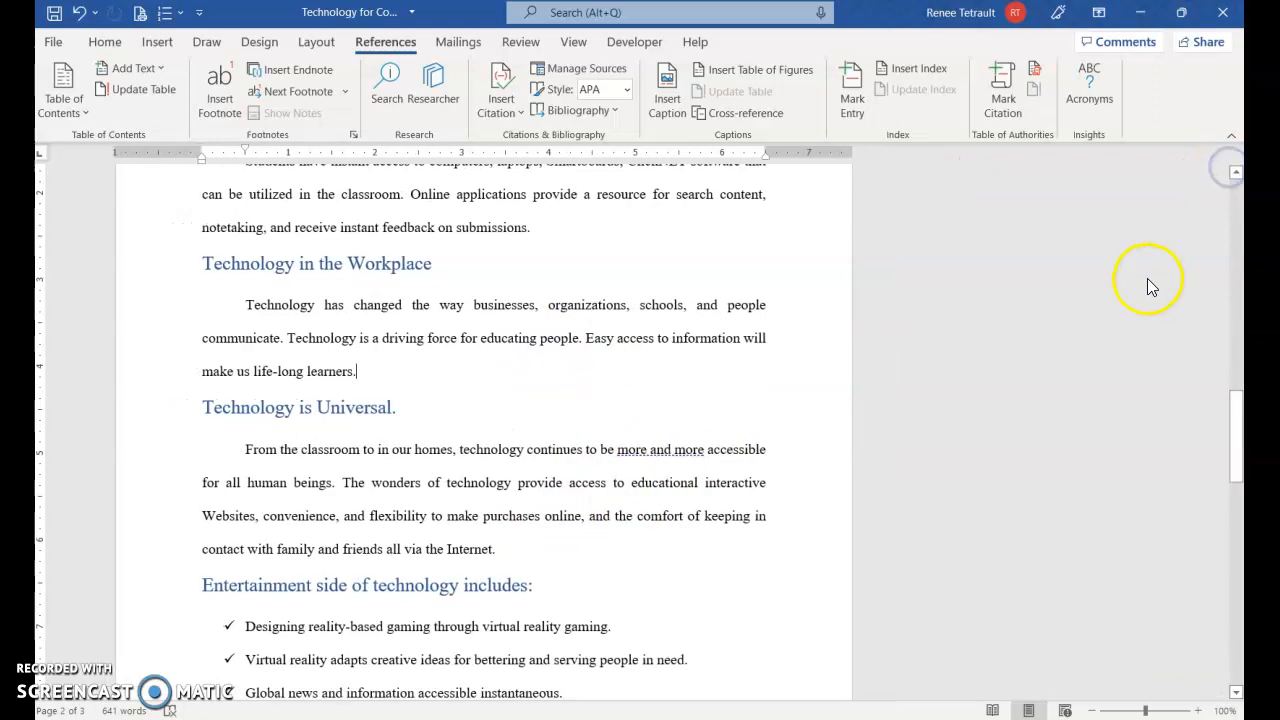
View all three pages side by side at a reduced zoom and return the document to 100%
left_click(574, 42)
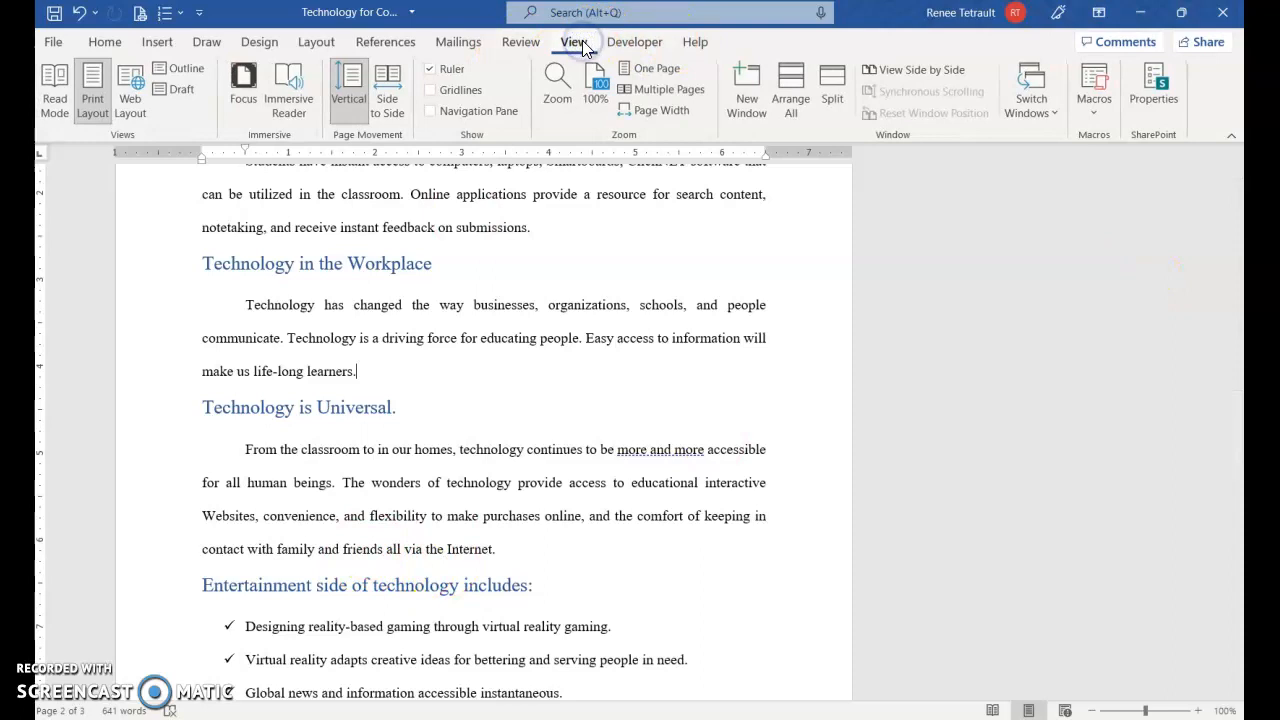
left_click(660, 89)
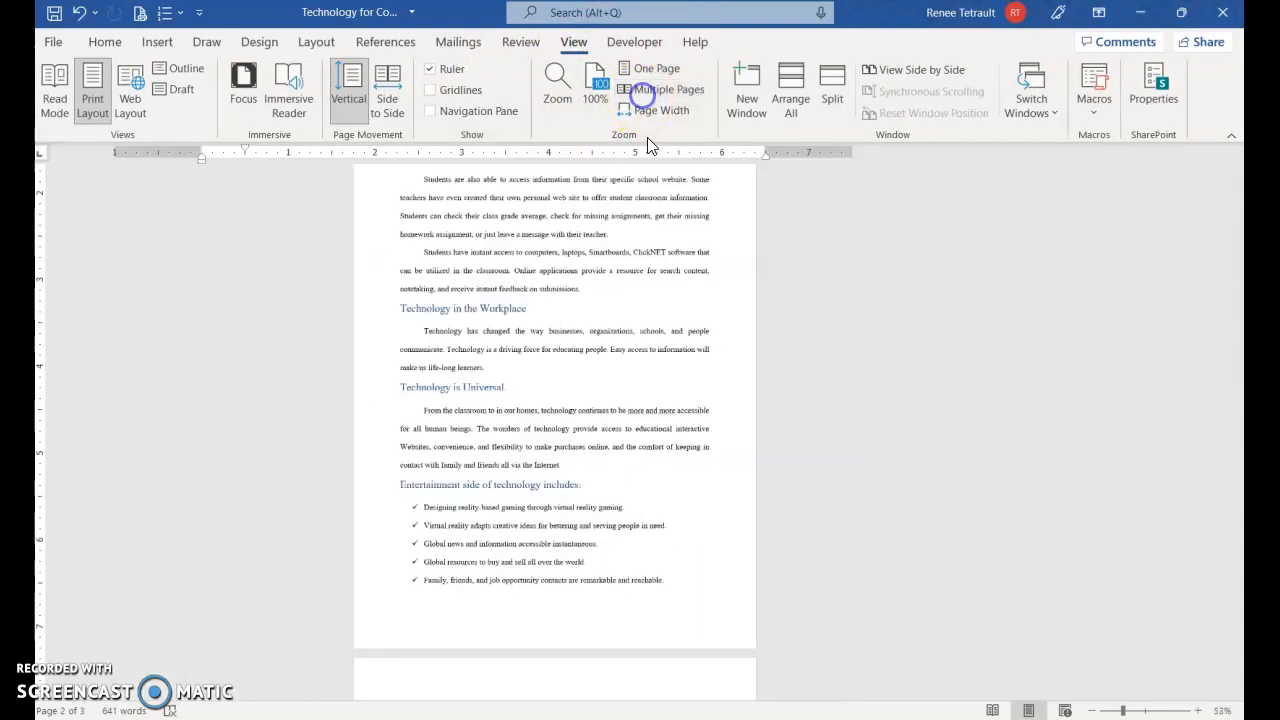
left_click(1091, 711)
left_click(1091, 711)
left_click(1092, 711)
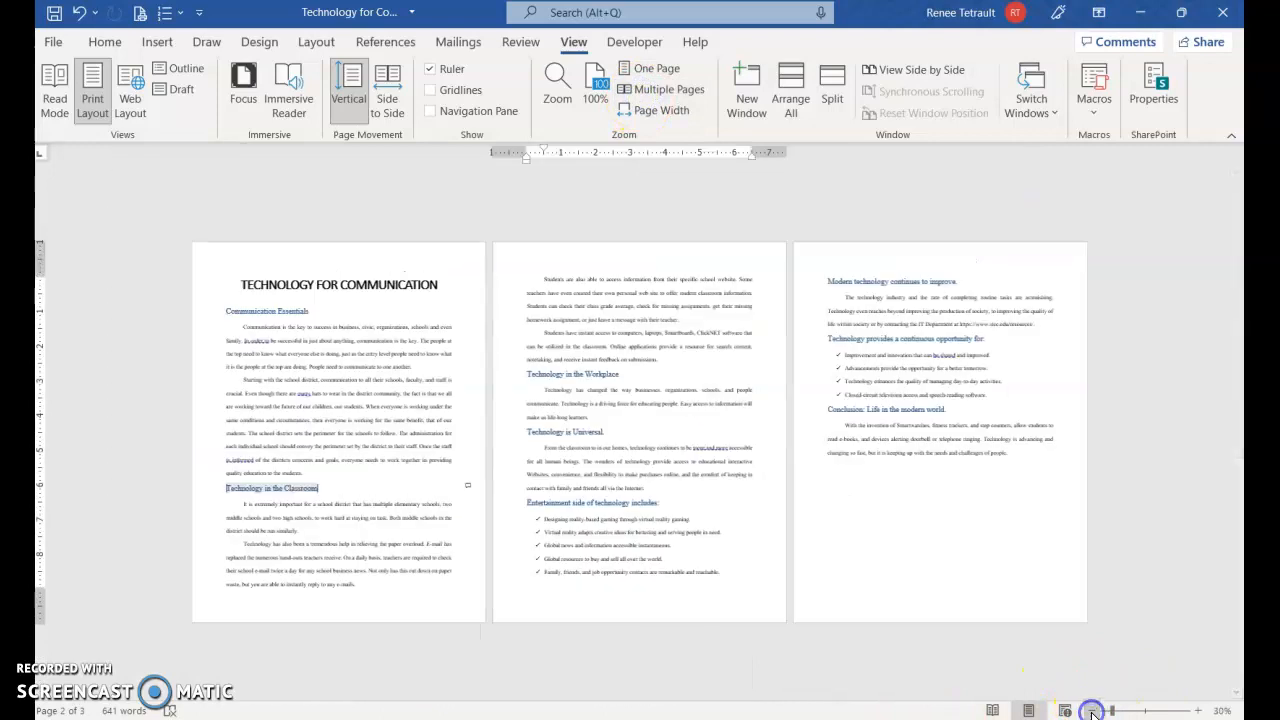
left_click(1199, 711)
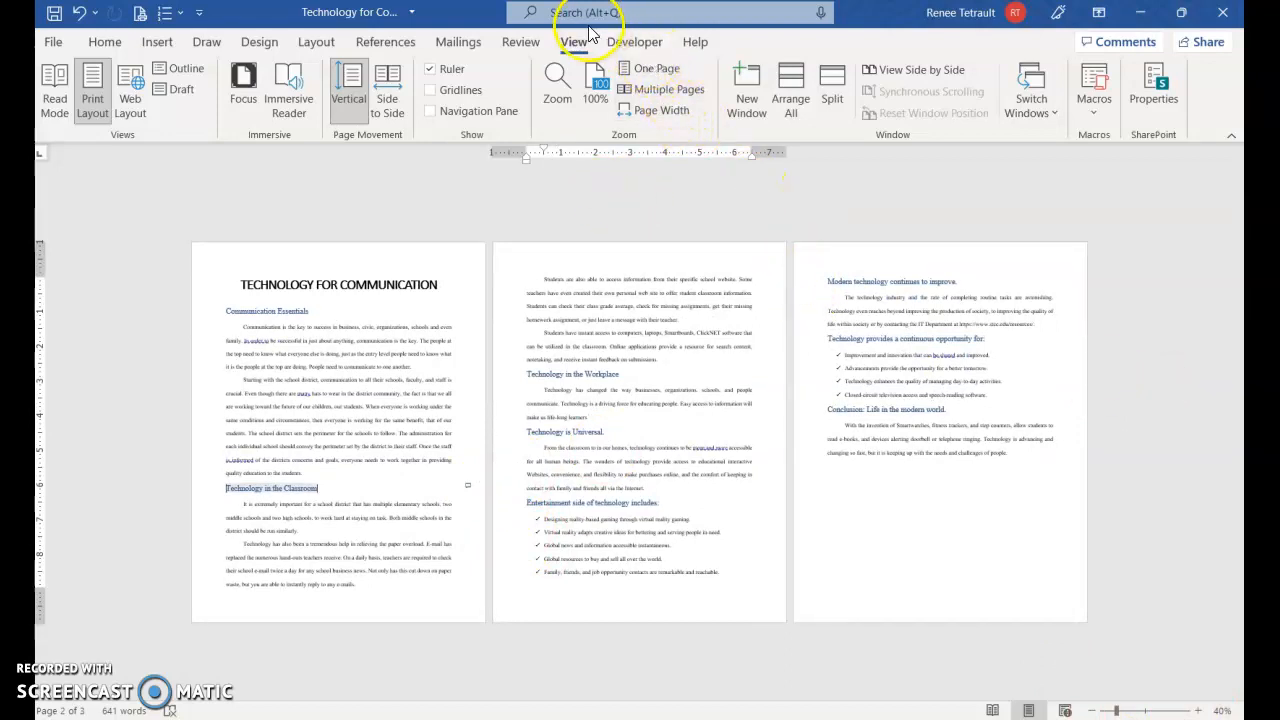
left_click(585, 88)
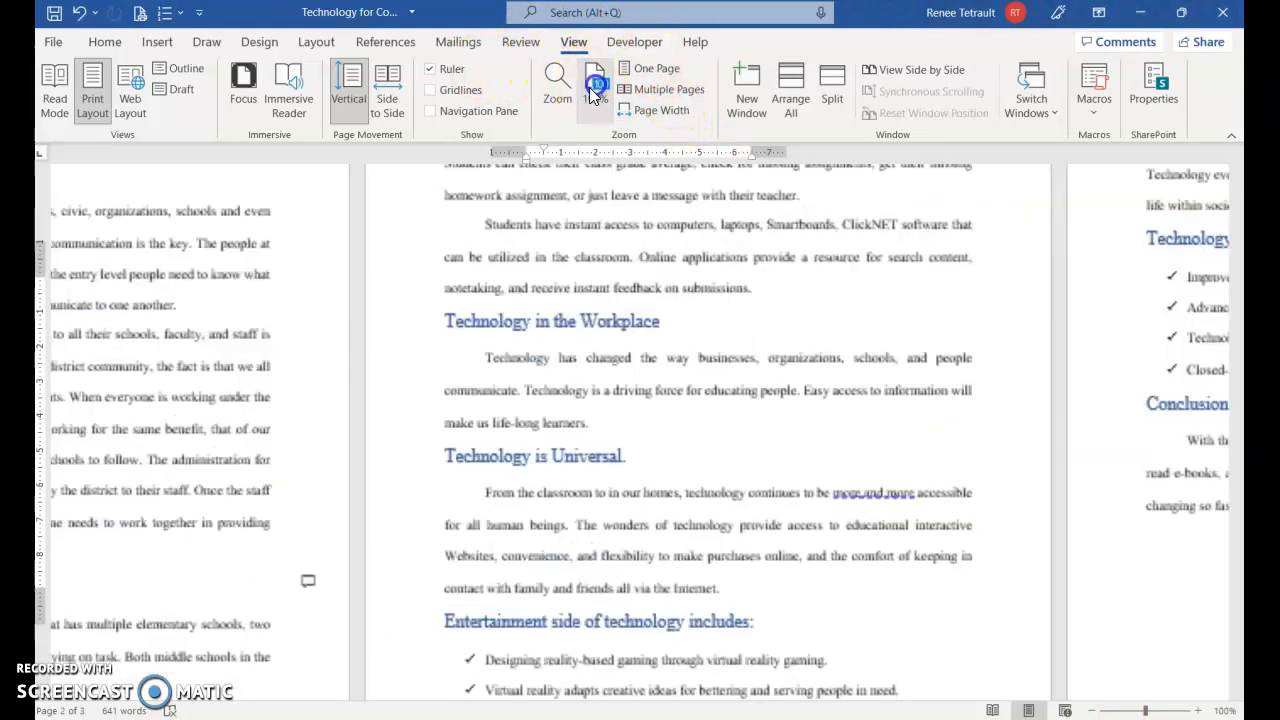
Open the header at the start of page 2 for editing
scroll(594, 289, "up", 5)
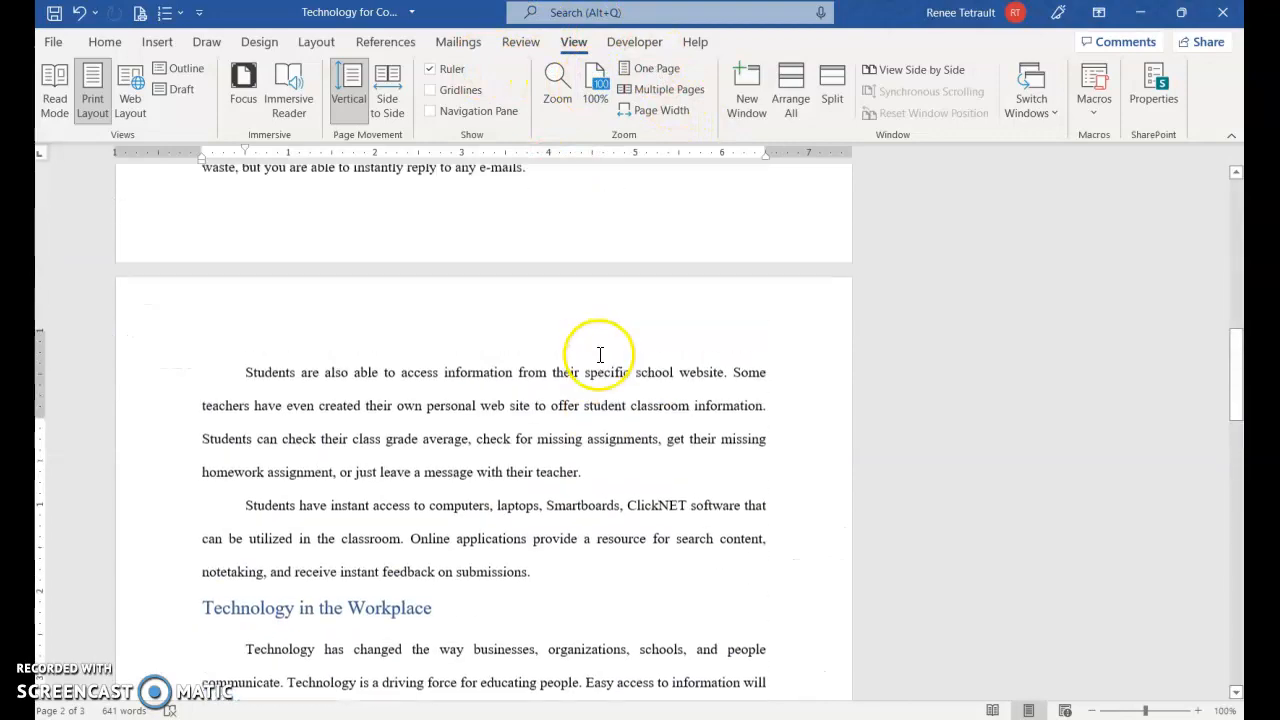
left_click(395, 475)
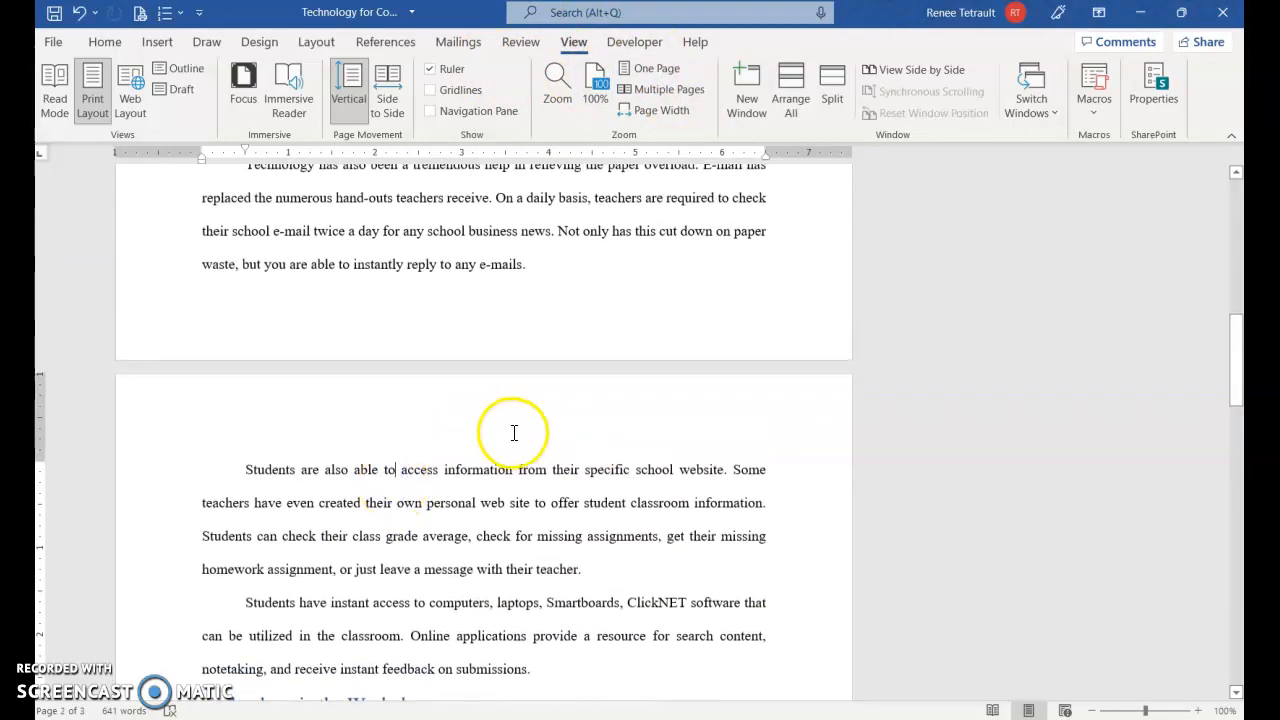
scroll(505, 540, "up", 7)
scroll(554, 587, "down", 5)
scroll(554, 587, "down", 3)
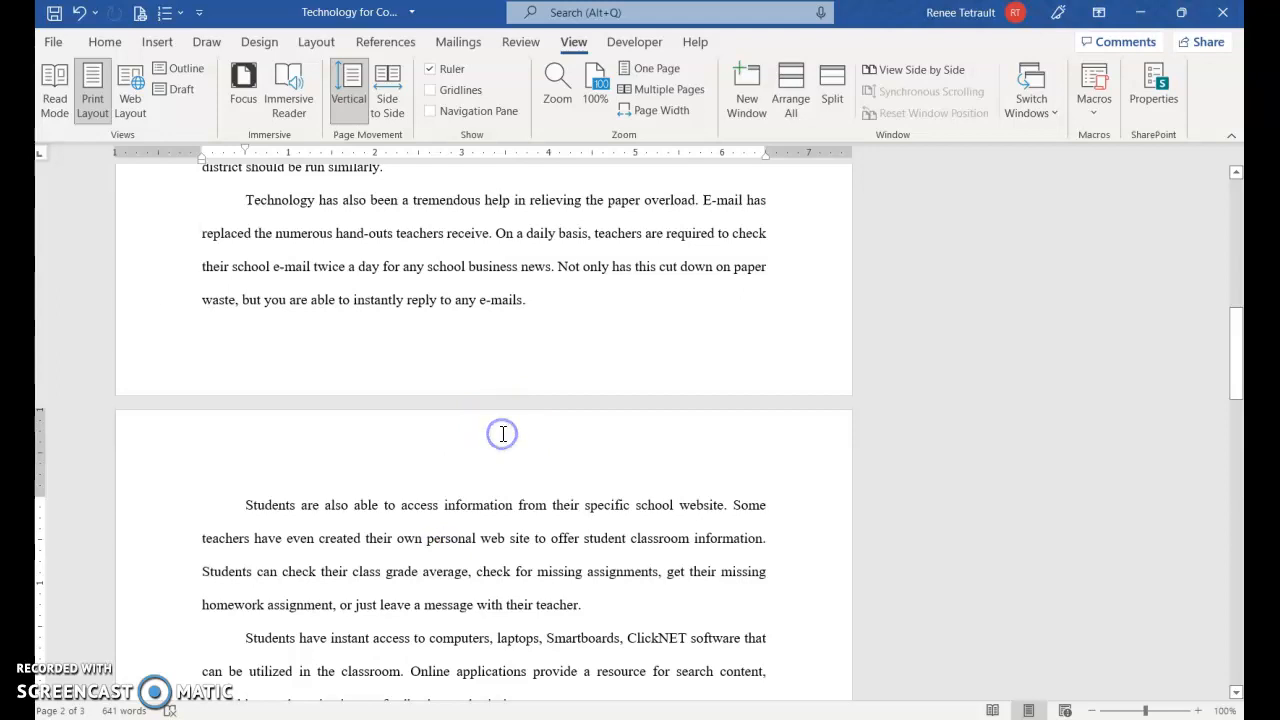
double_click(503, 433)
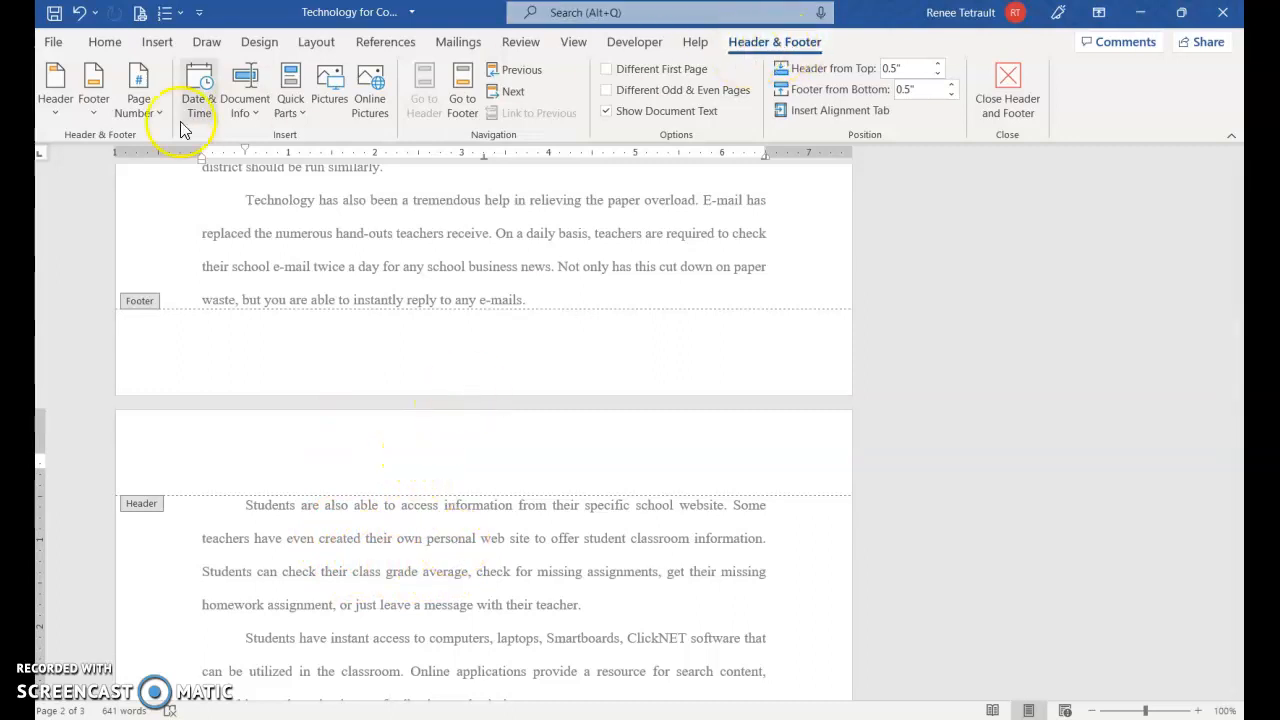
Try the Circle page number design in the header and undo its insertion
left_click(136, 108)
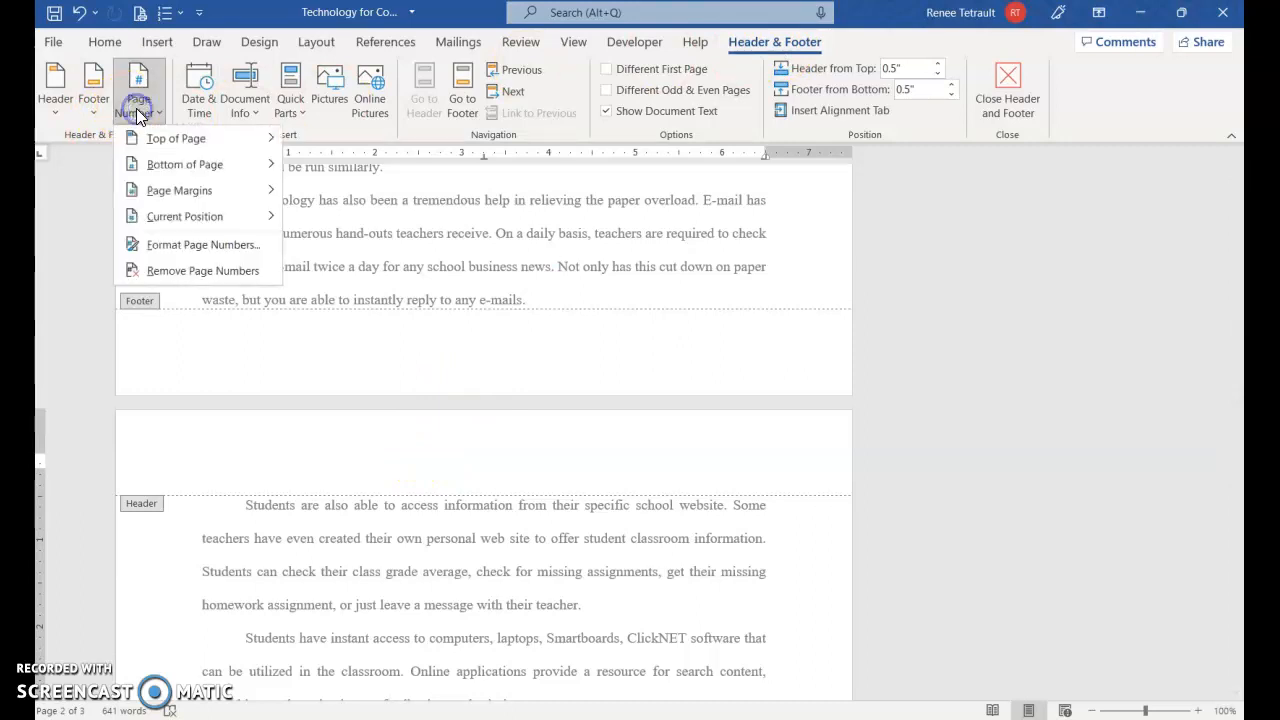
mouse_move(168, 140)
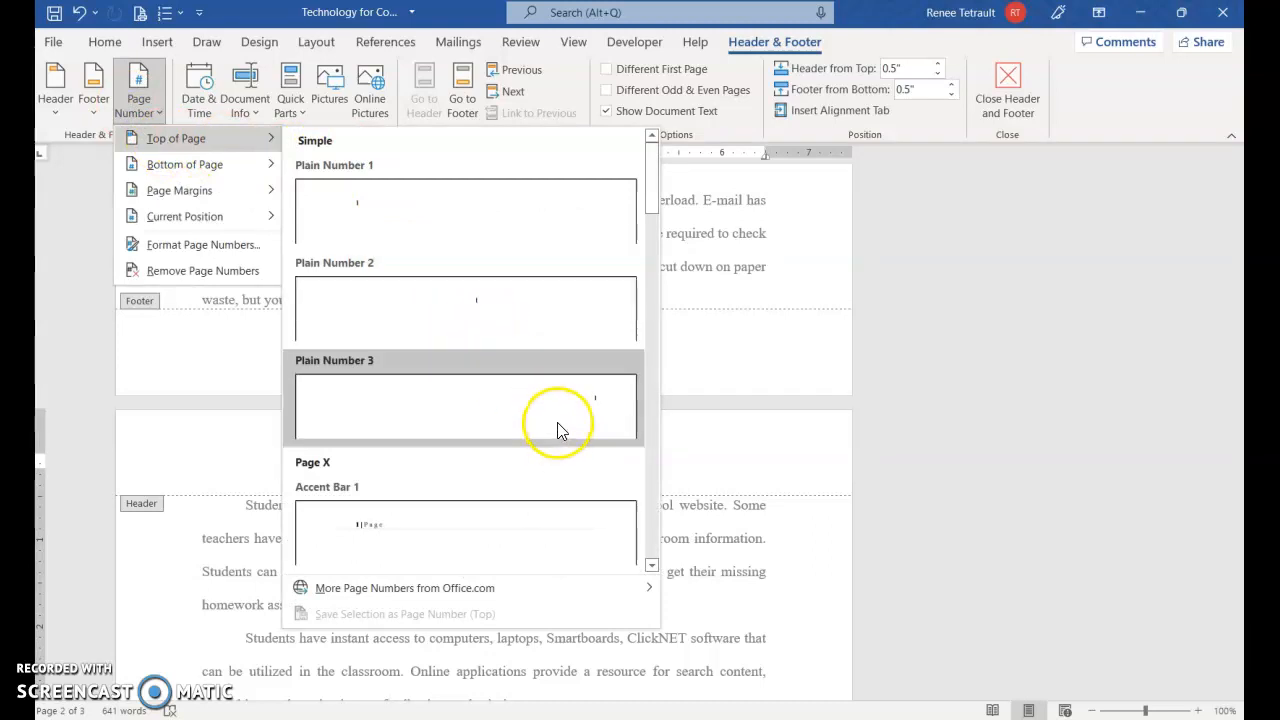
scroll(580, 440, "down", 10)
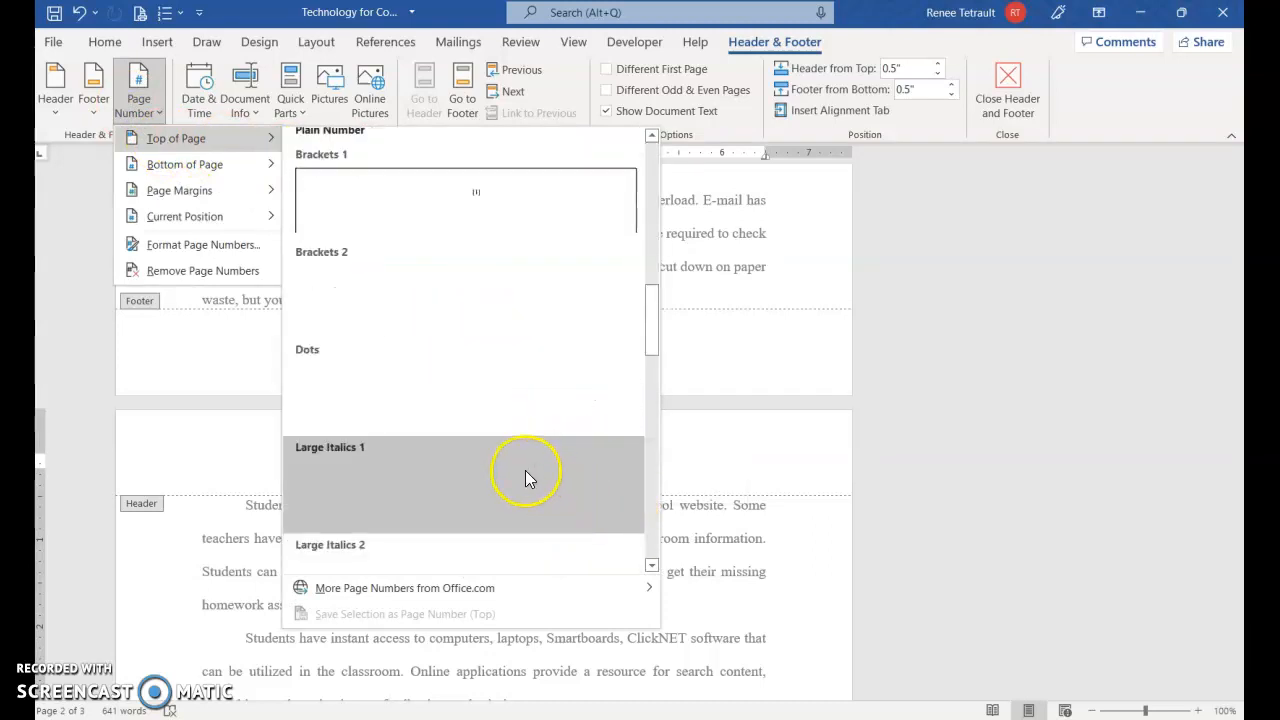
scroll(524, 456, "down", 5)
scroll(520, 440, "down", 8)
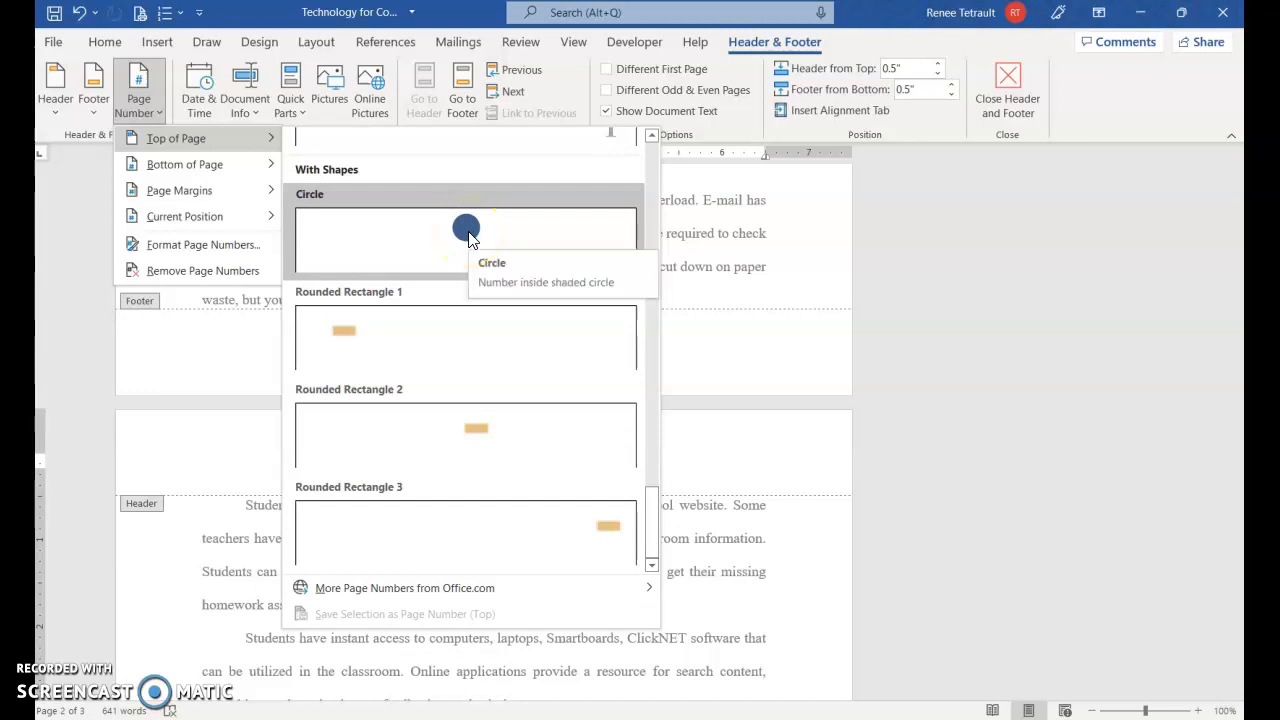
left_click(470, 237)
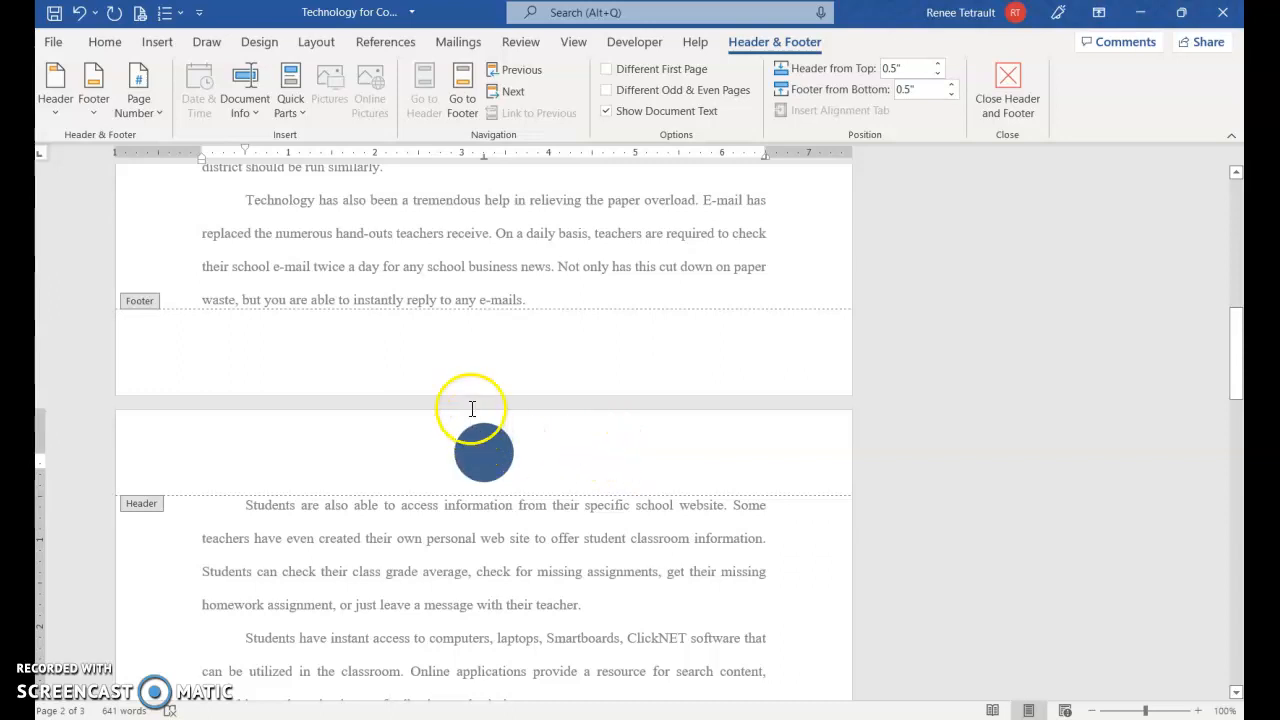
left_click(79, 12)
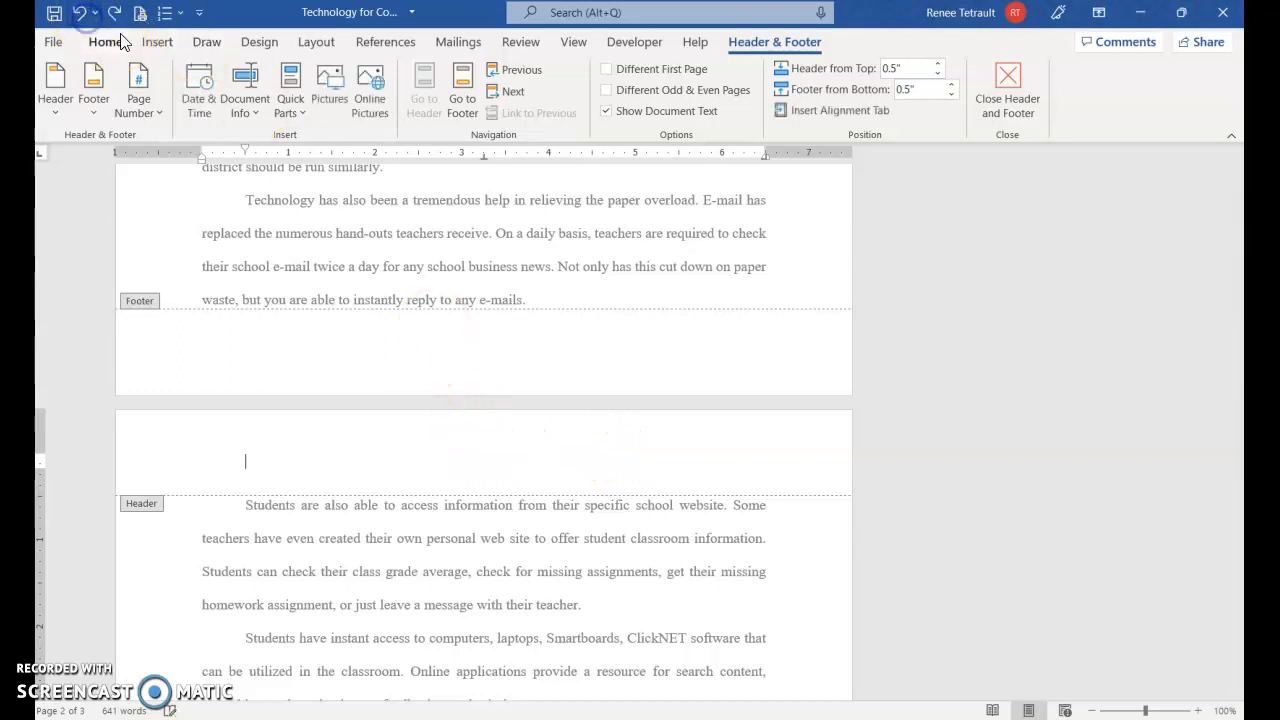
Try the Brackets 2 page number design in the header and check it on the following pages
left_click(135, 97)
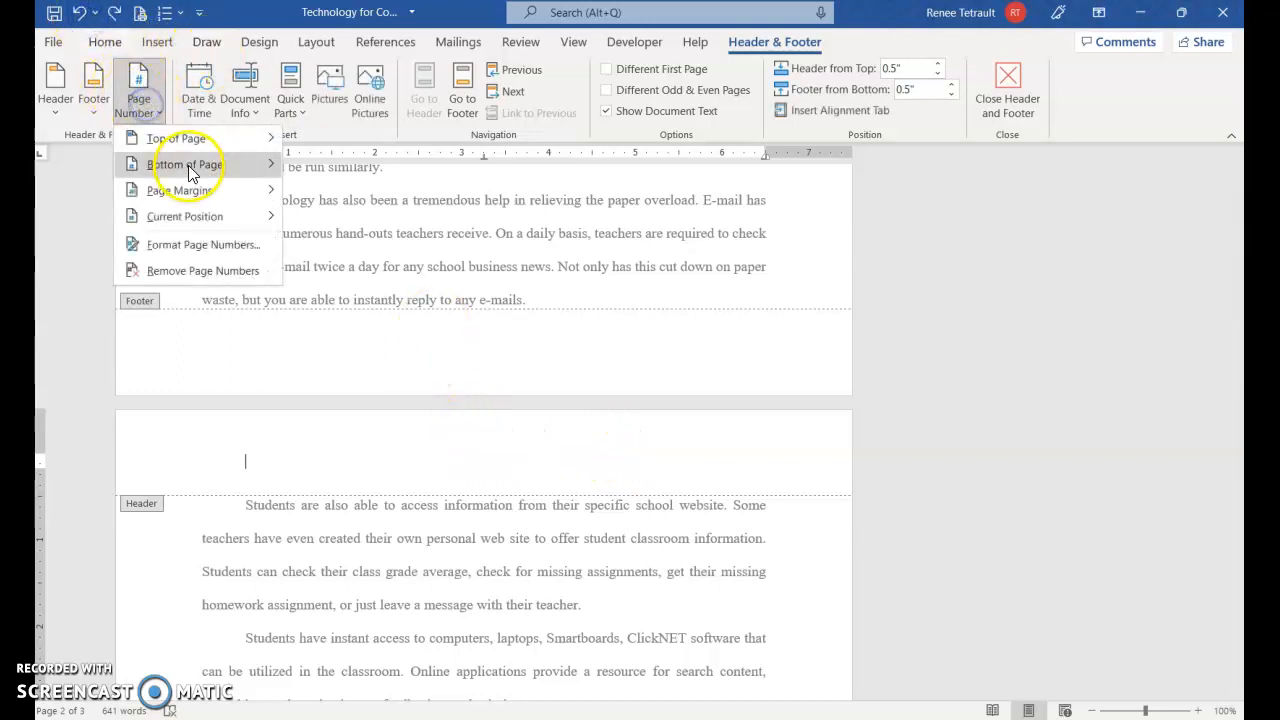
mouse_move(208, 143)
scroll(395, 470, "down", 5)
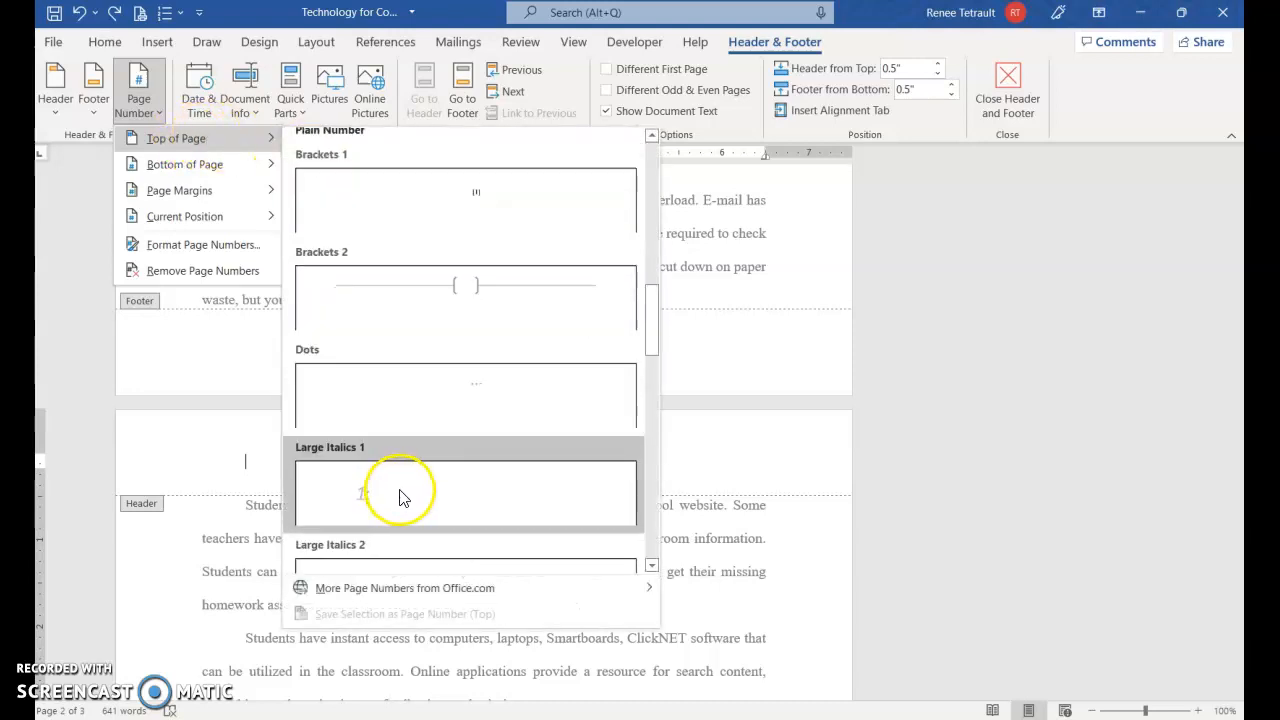
left_click(490, 315)
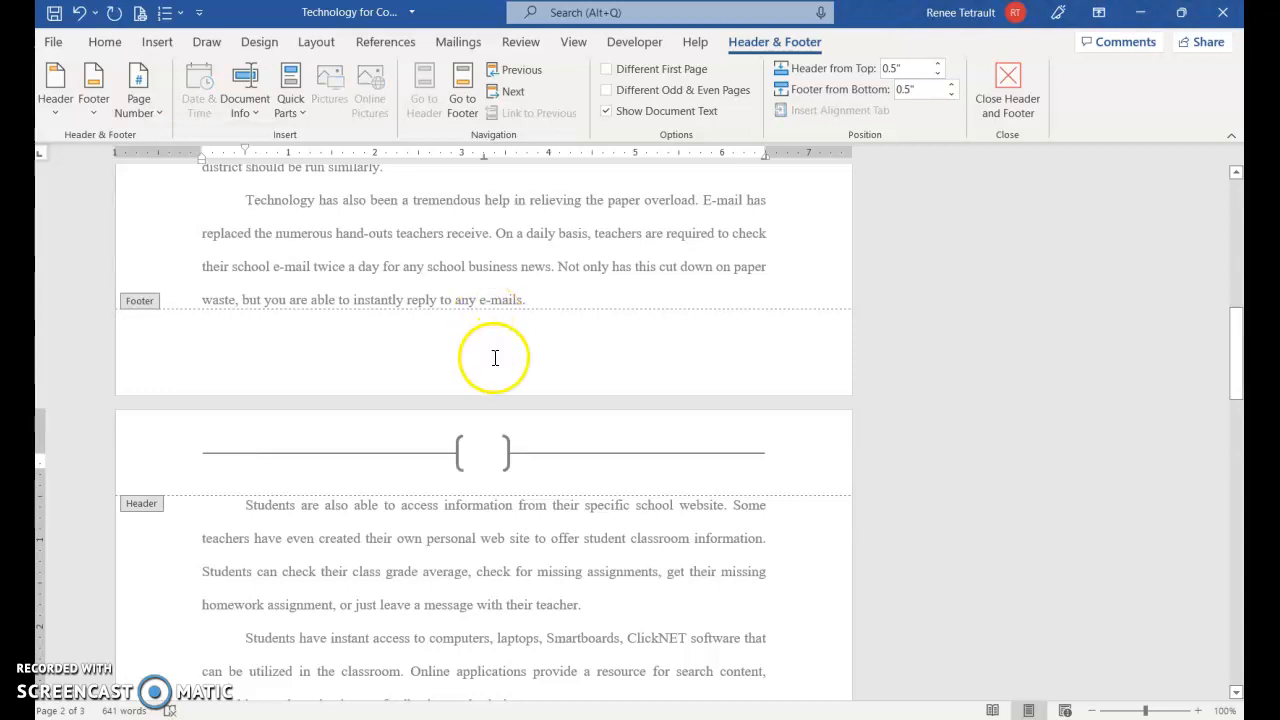
scroll(494, 357, "down", 10)
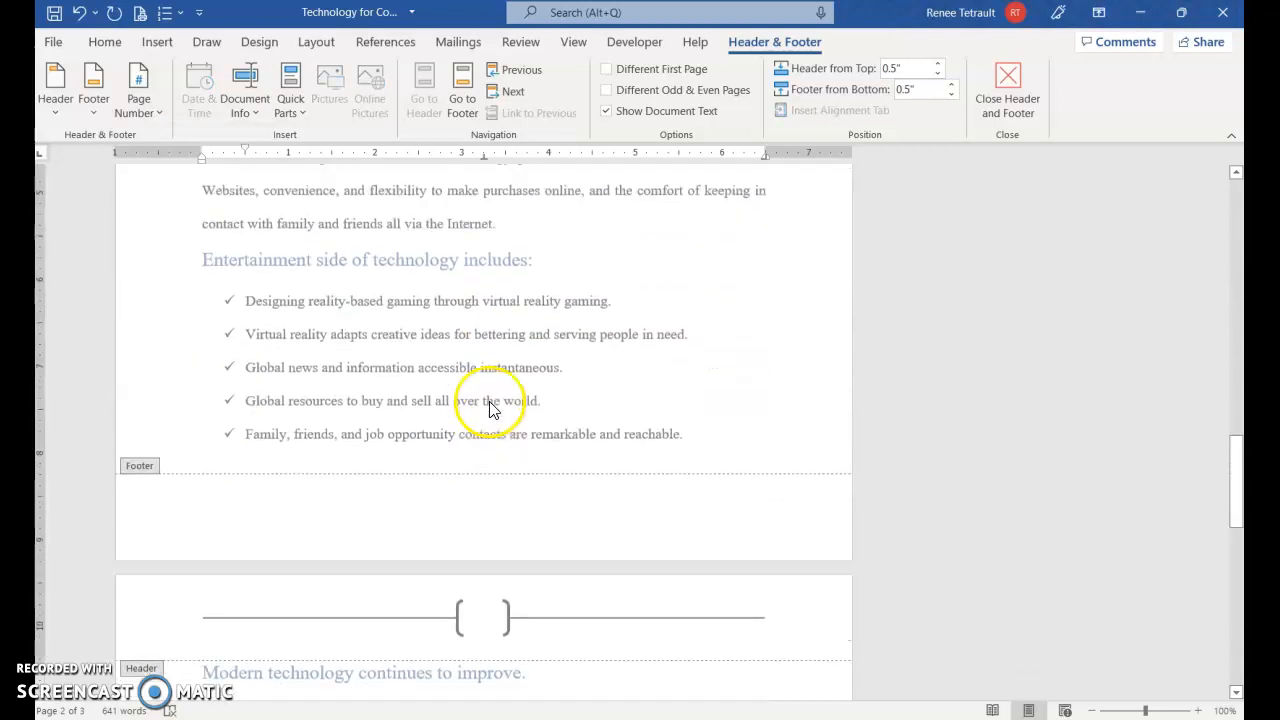
scroll(485, 400, "up", 10)
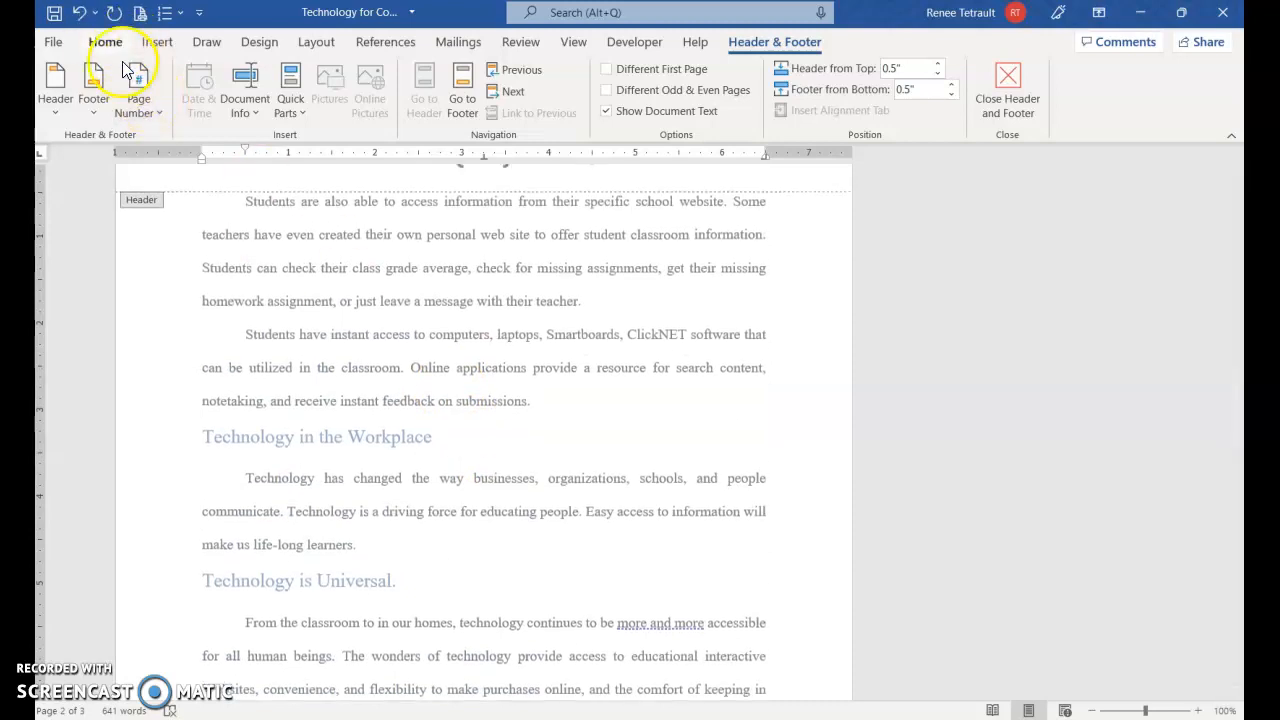
Insert page numbers in the header using the Accent Bar 1 design
left_click(145, 90)
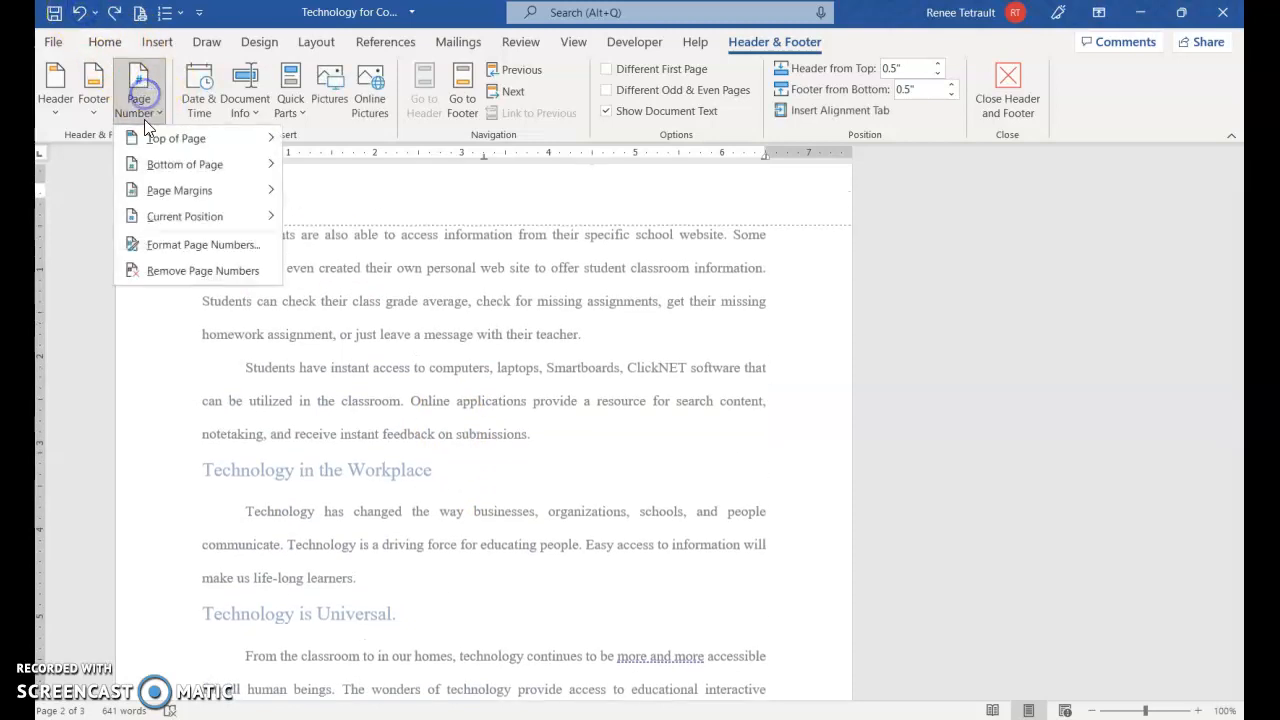
mouse_move(197, 163)
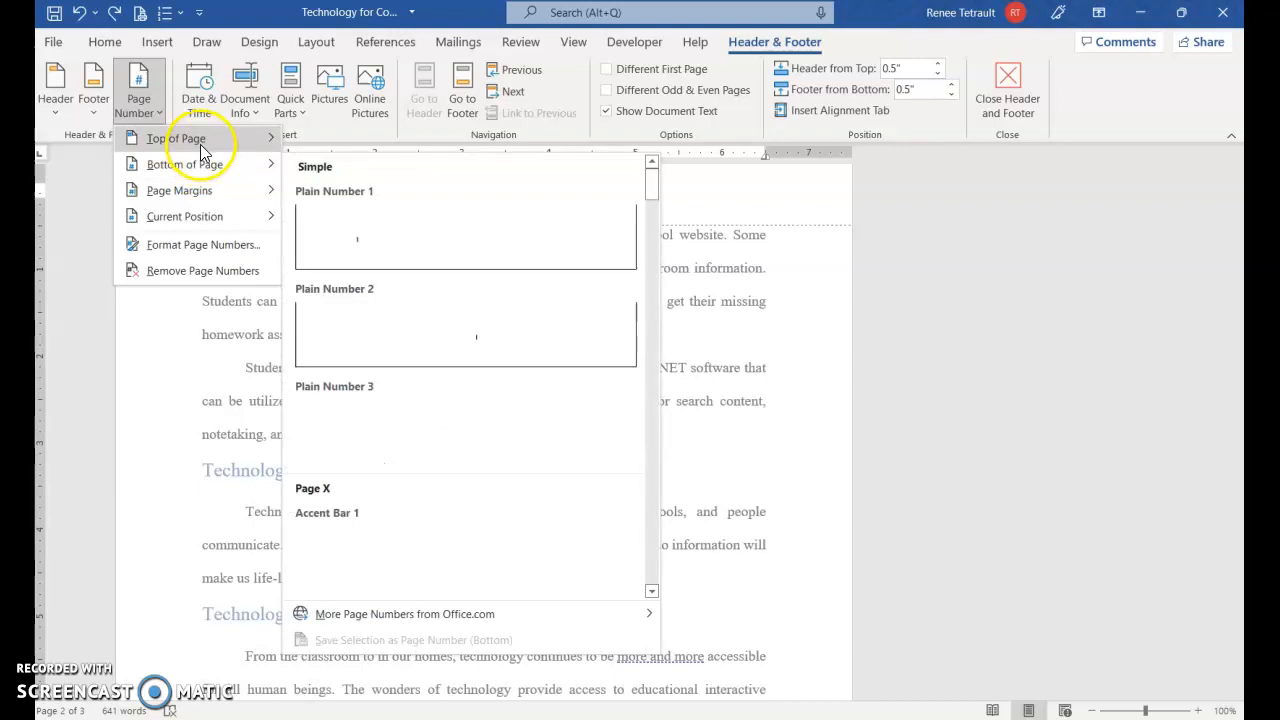
mouse_move(205, 138)
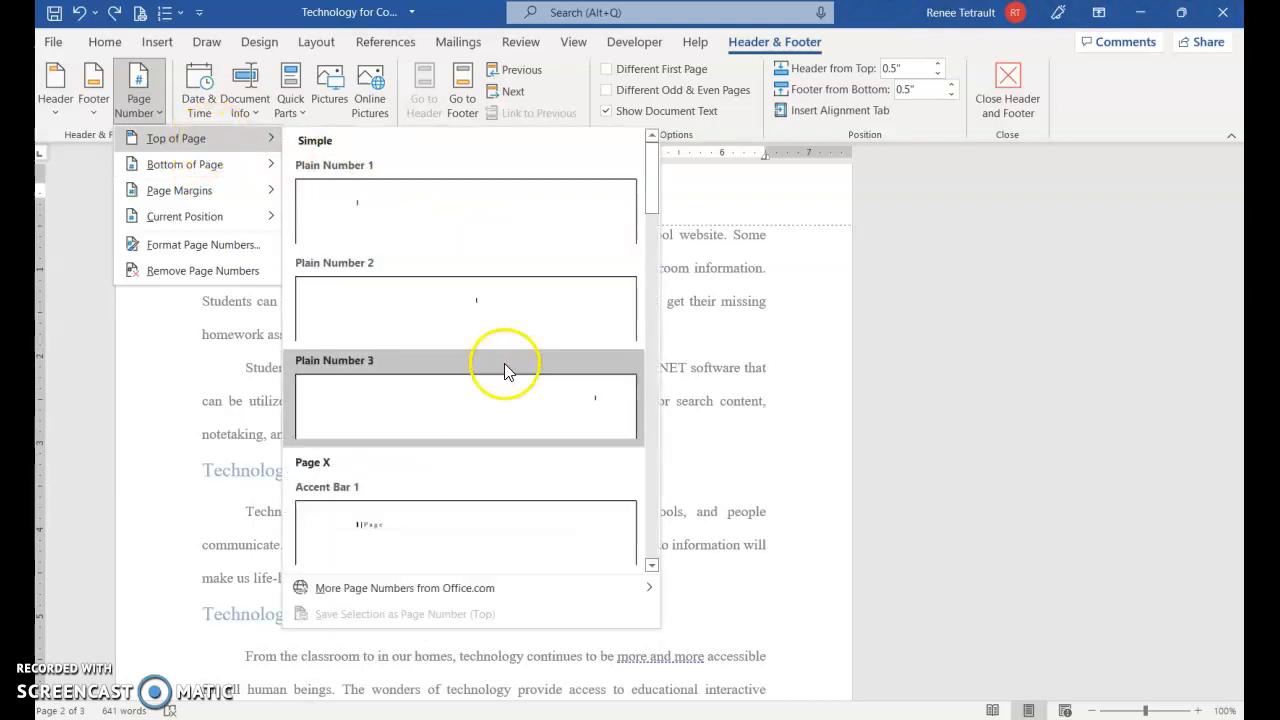
scroll(503, 369, "down", 5)
scroll(468, 250, "up", 5)
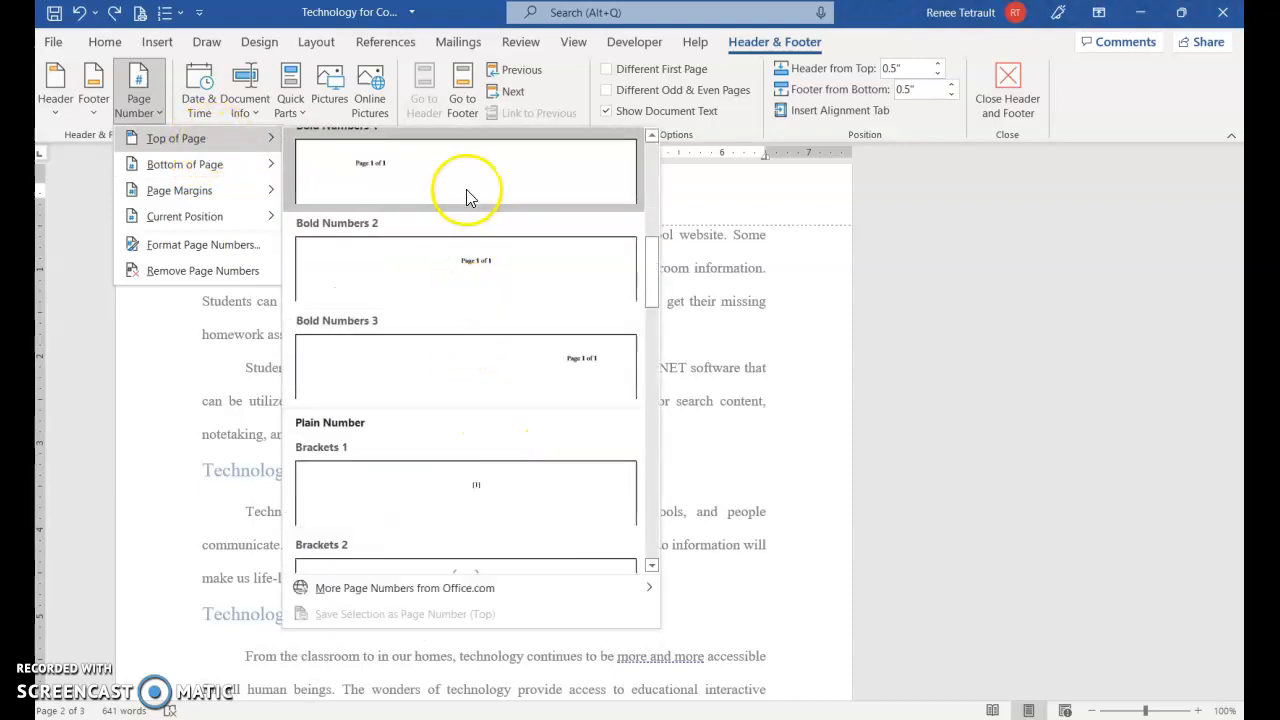
scroll(444, 261, "down", 3)
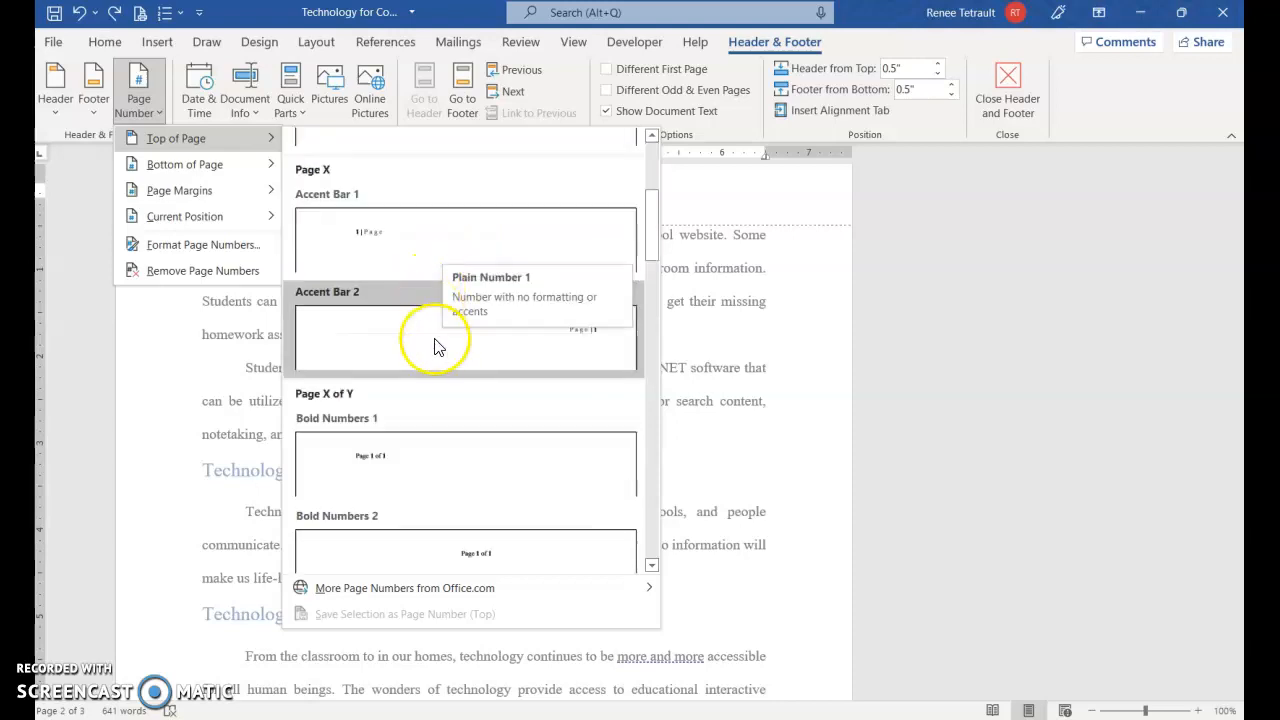
left_click(448, 249)
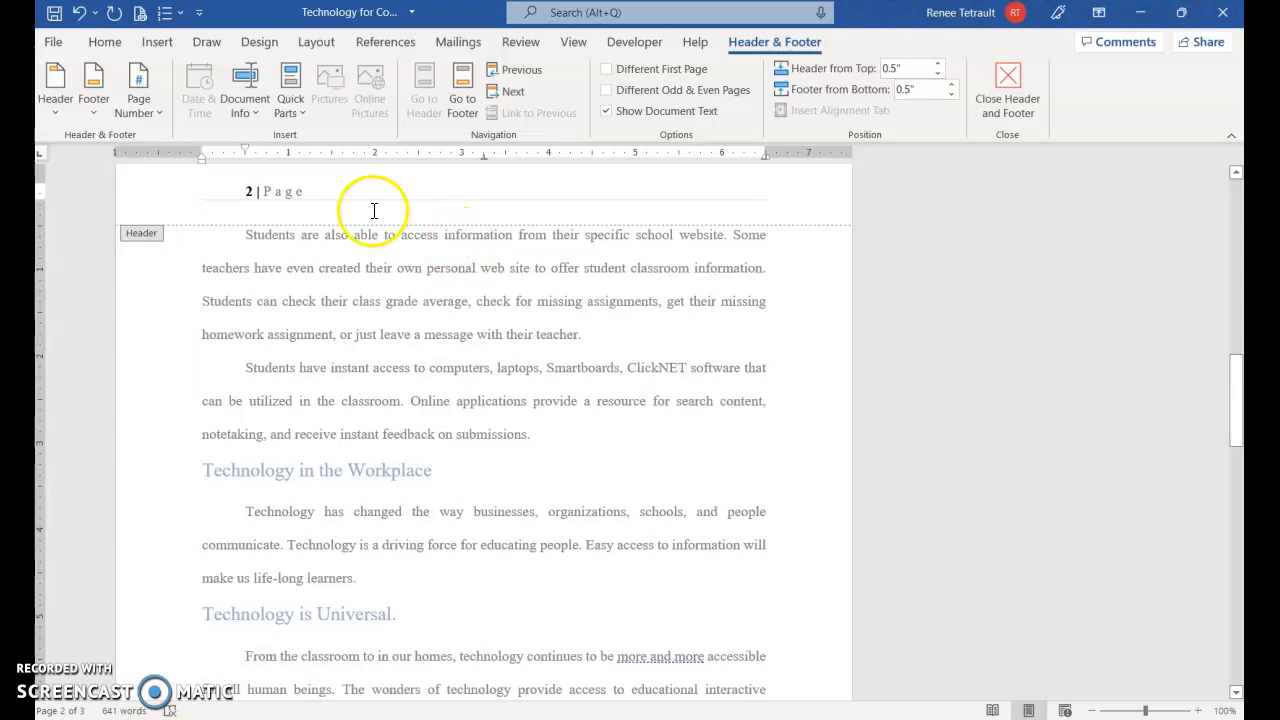
Set a different first page for the header, check the numbering on all pages, and finish editing the header
scroll(614, 487, "down", 4)
scroll(590, 478, "down", 8)
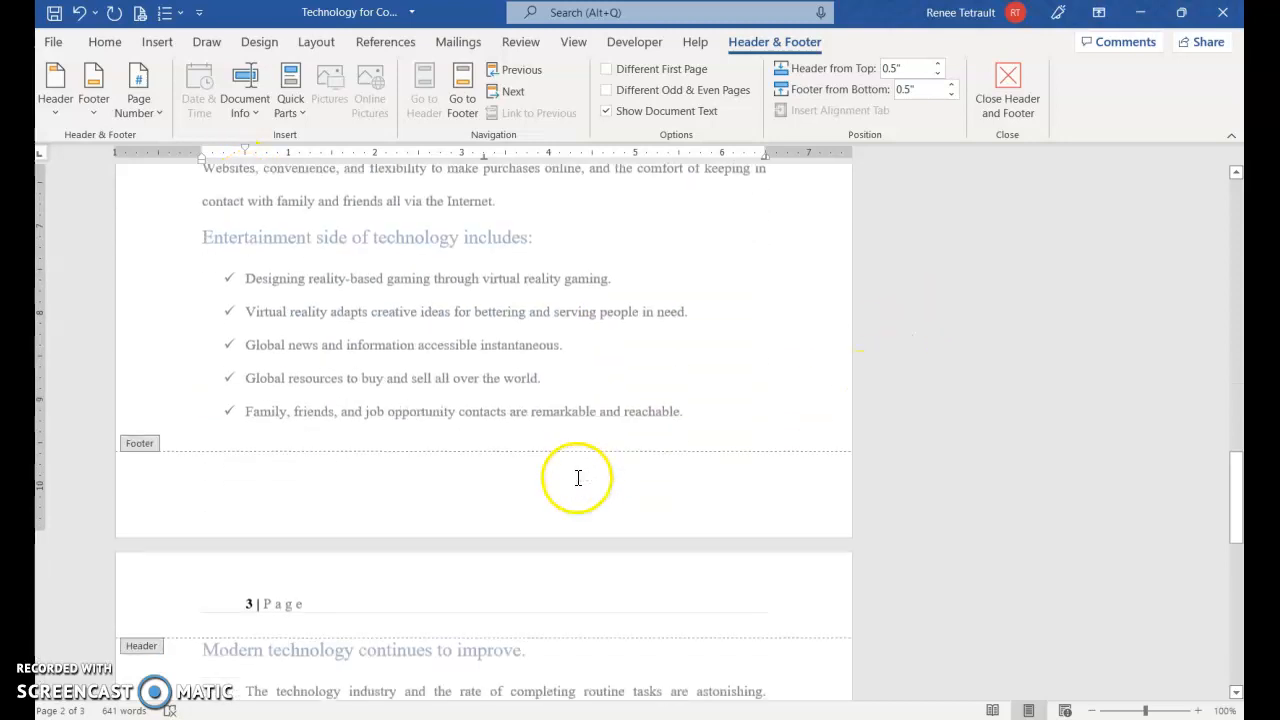
scroll(614, 548, "up", 8)
scroll(614, 548, "up", 12)
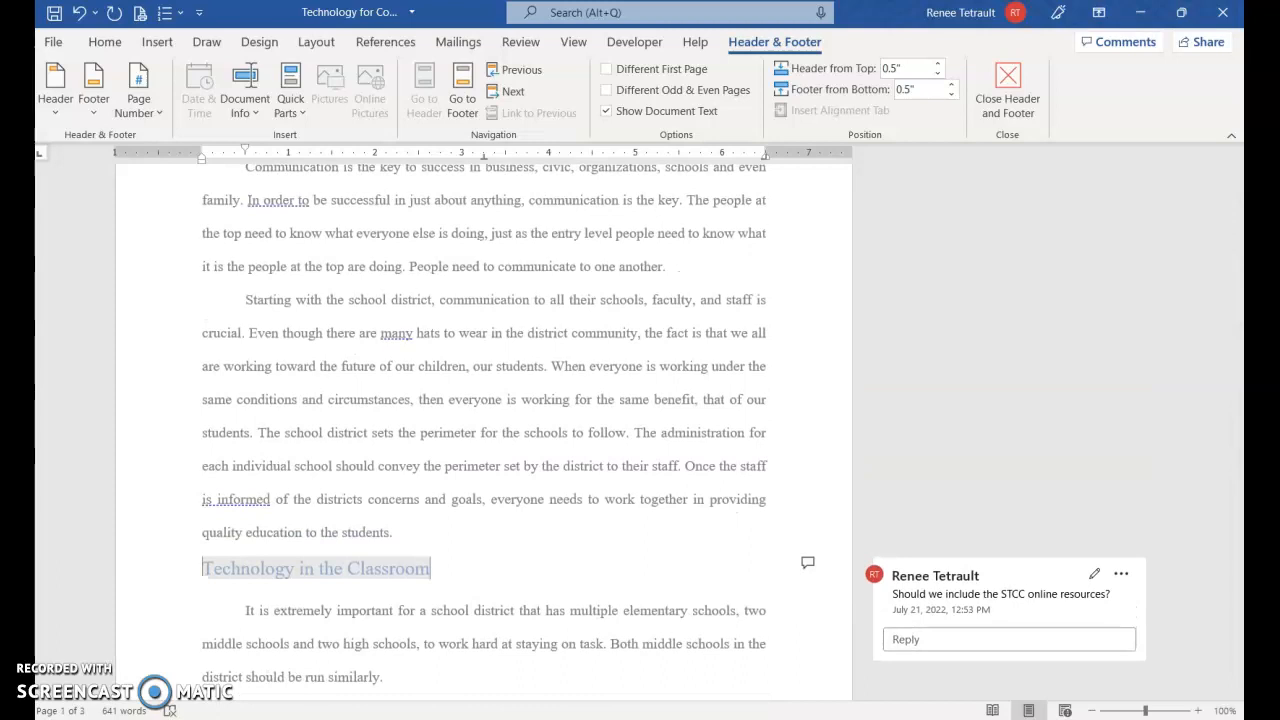
scroll(380, 514, "up", 3)
scroll(400, 334, "down", 6)
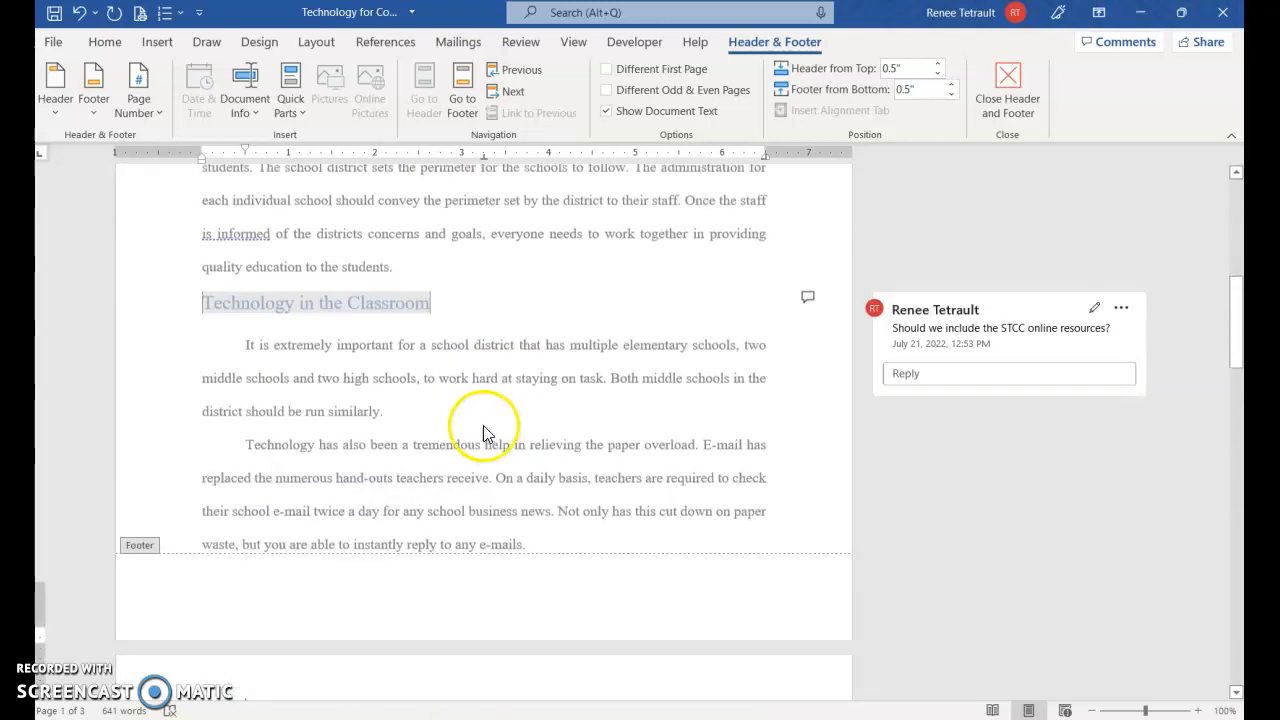
scroll(483, 432, "down", 5)
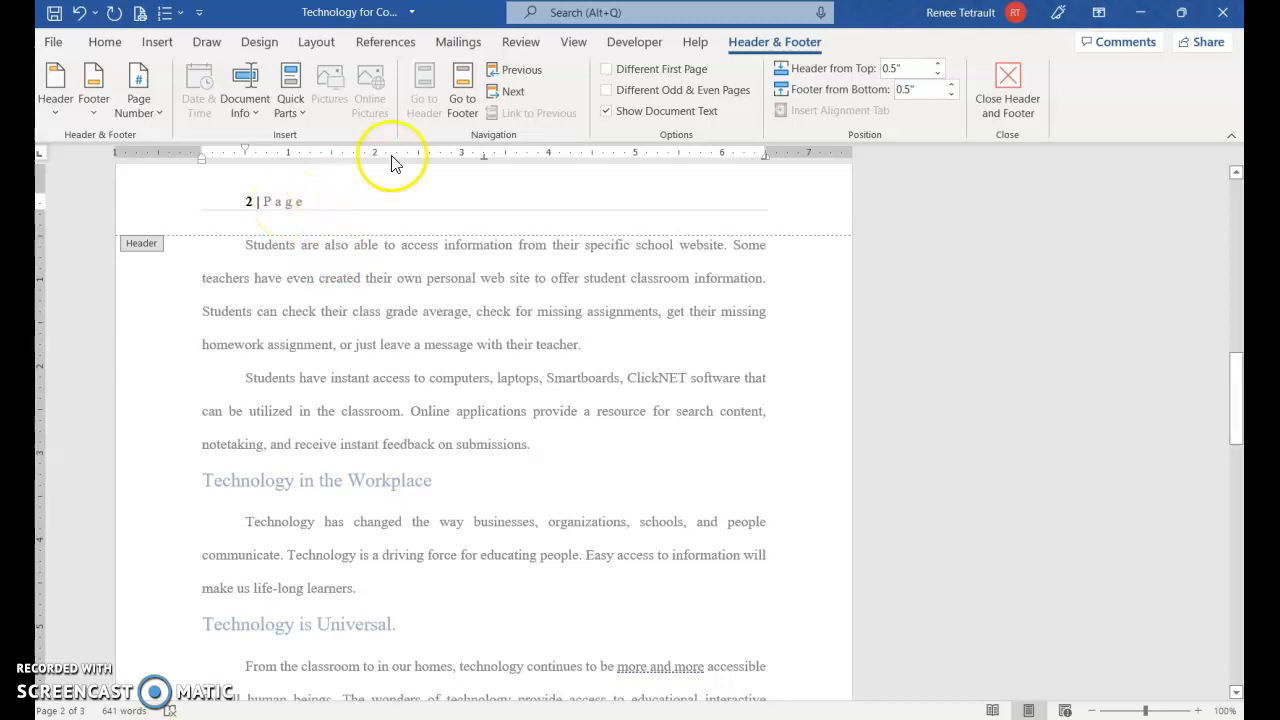
left_click(609, 72)
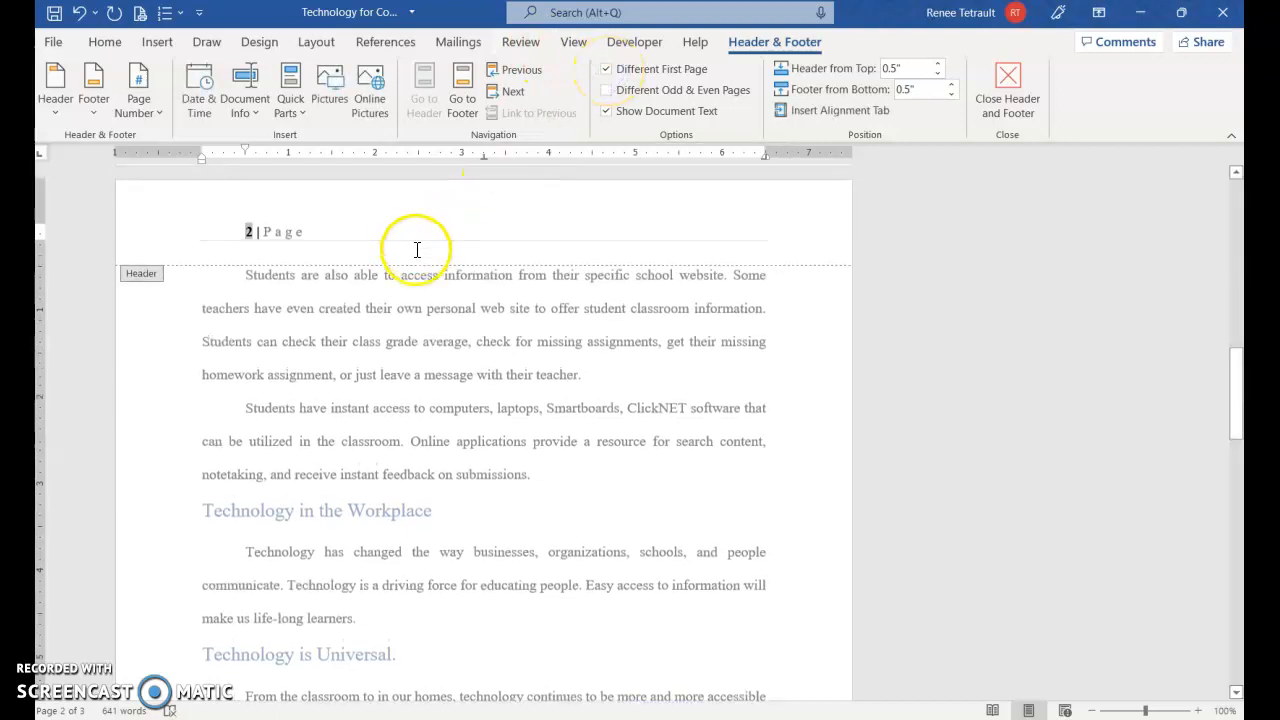
scroll(677, 563, "down", 7)
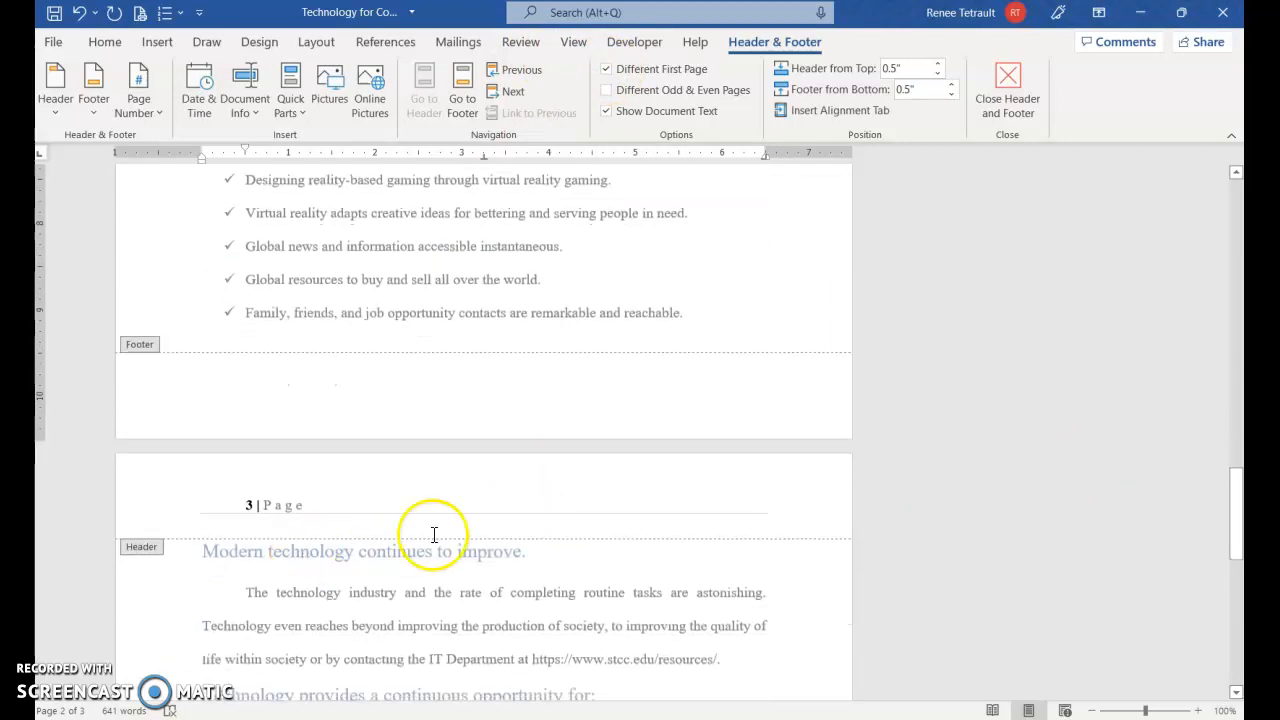
left_click_drag(1240, 409, 1240, 208)
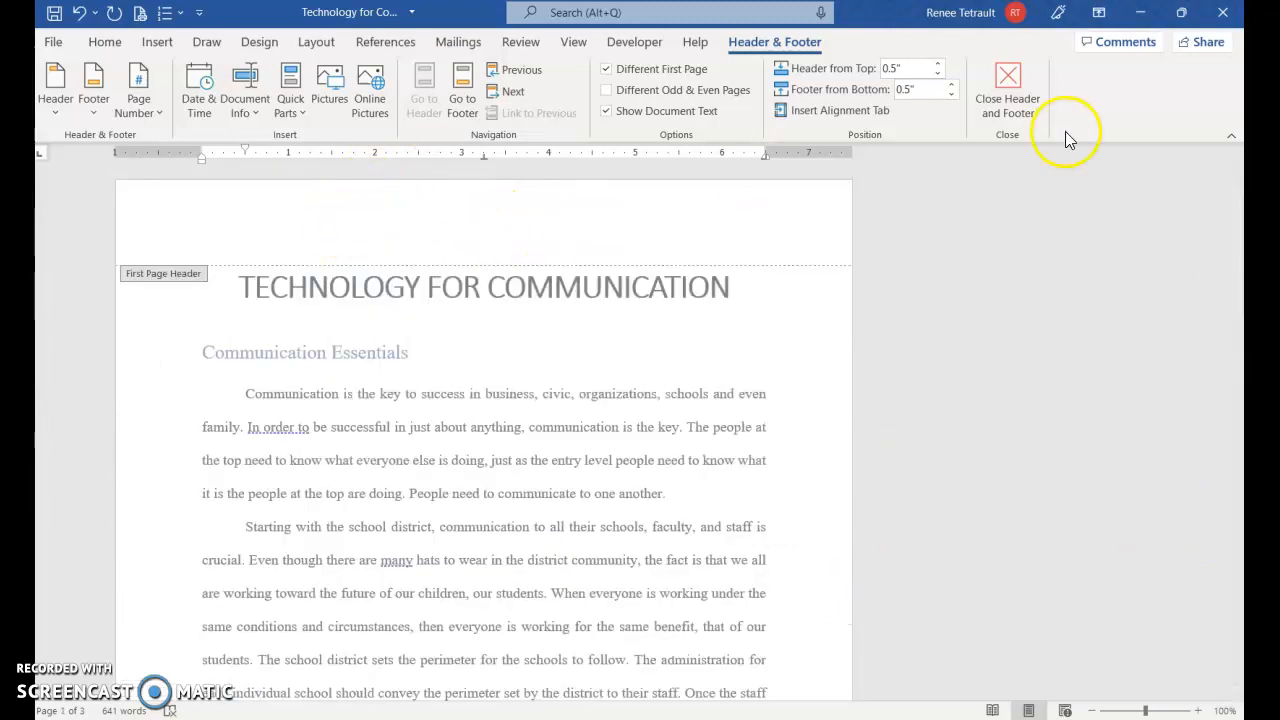
left_click(1007, 84)
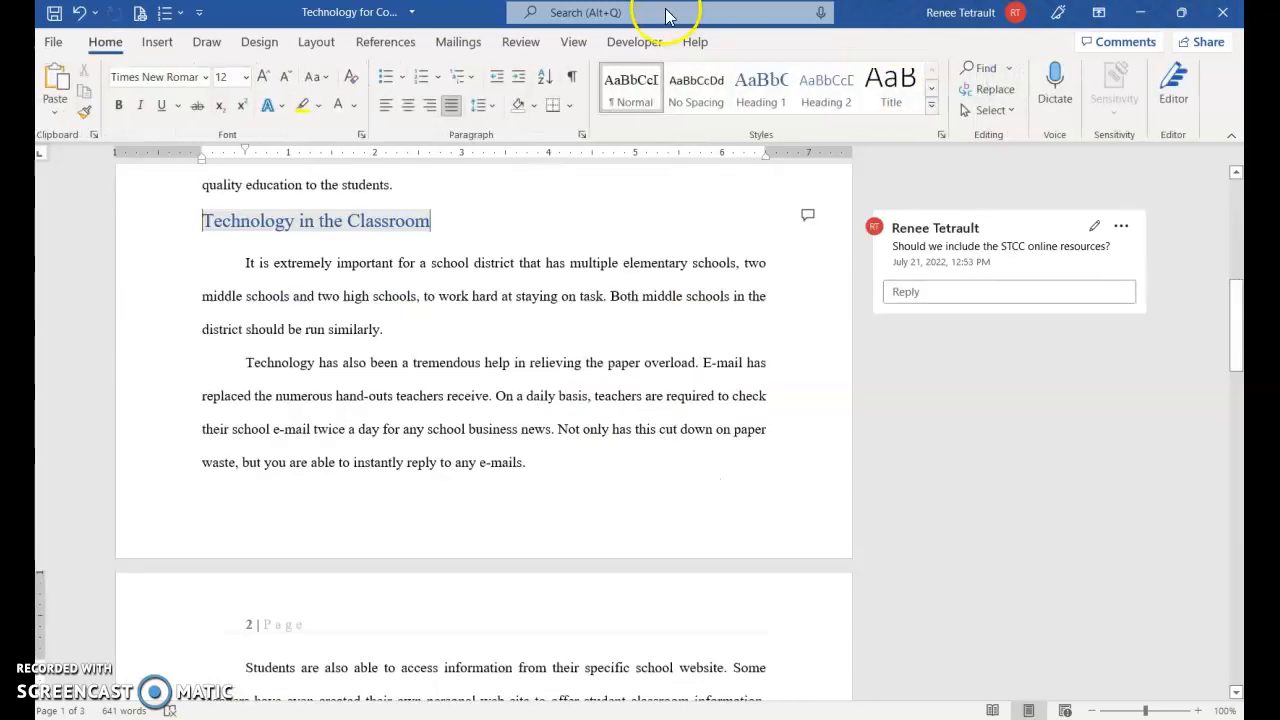
Show multiple pages side by side and reduce the zoom to 50% to review the page numbering
left_click(578, 42)
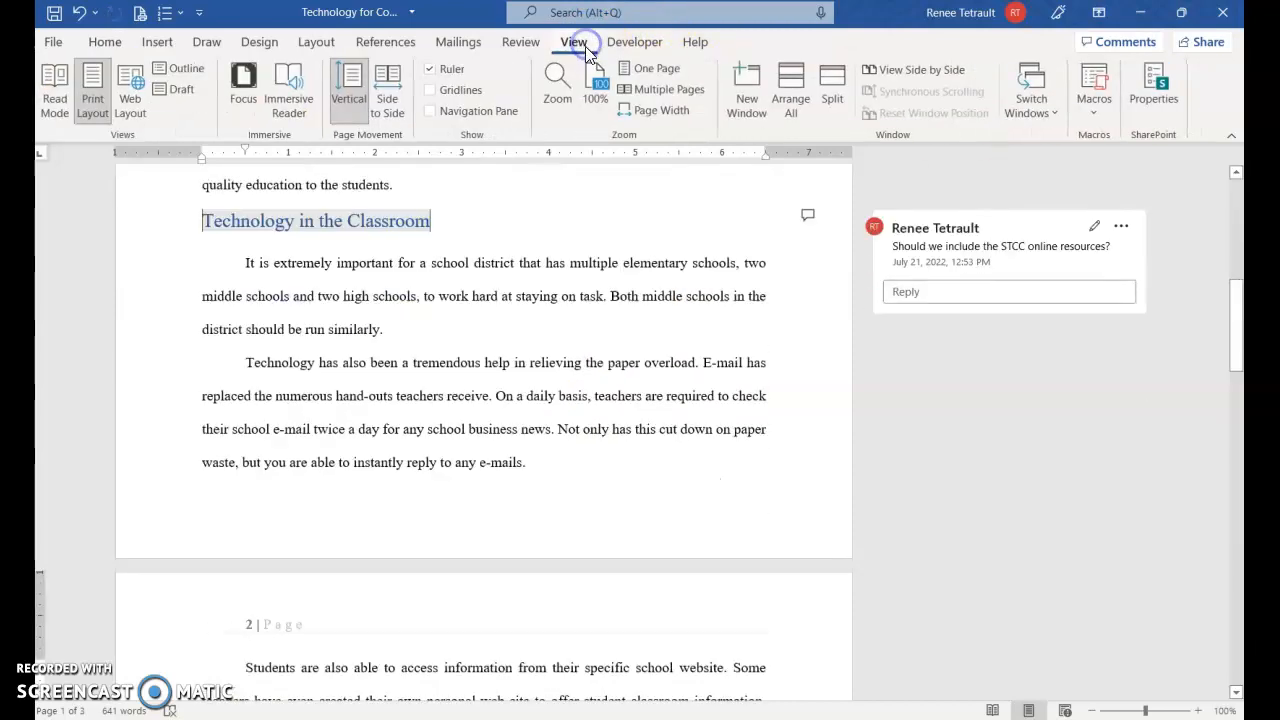
left_click(640, 89)
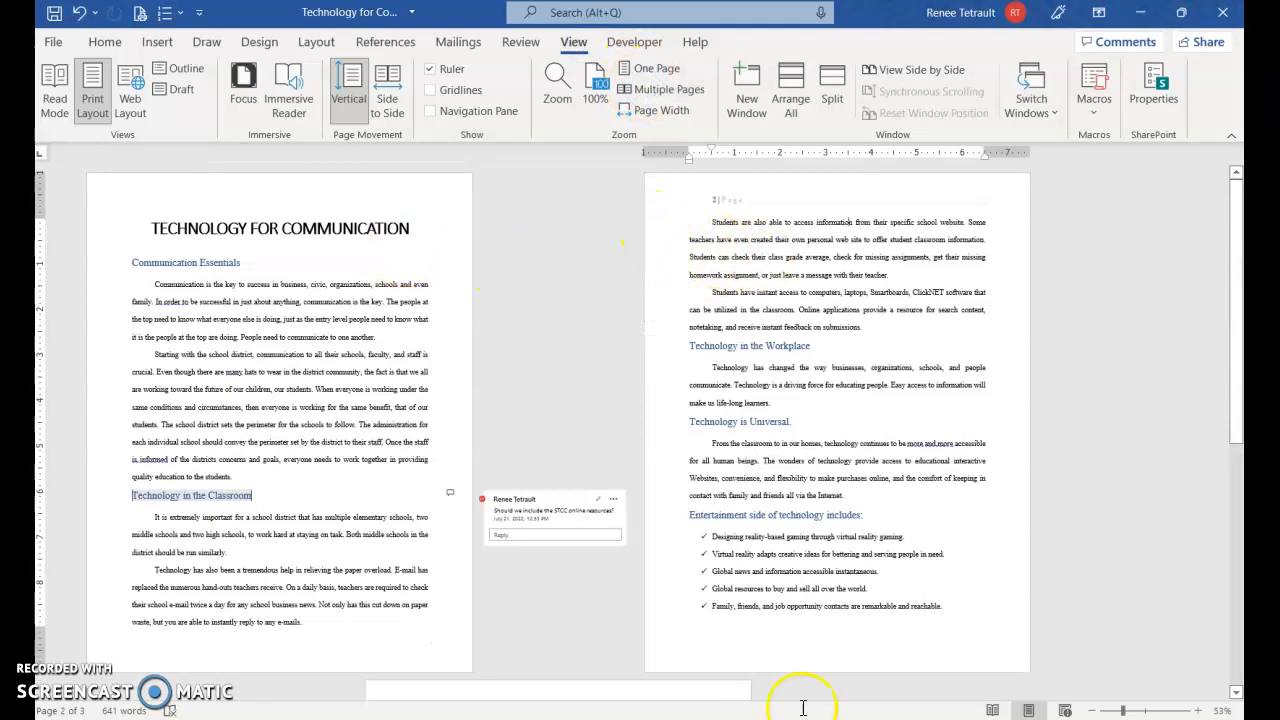
left_click(1094, 712)
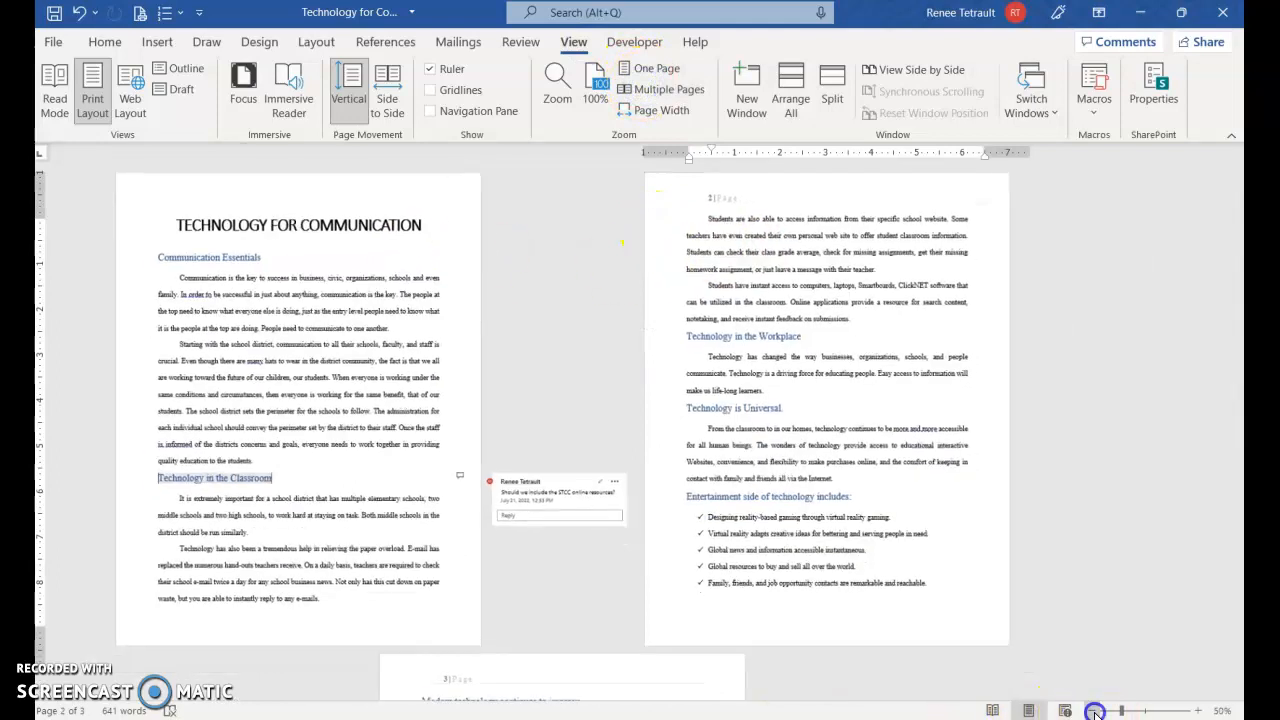